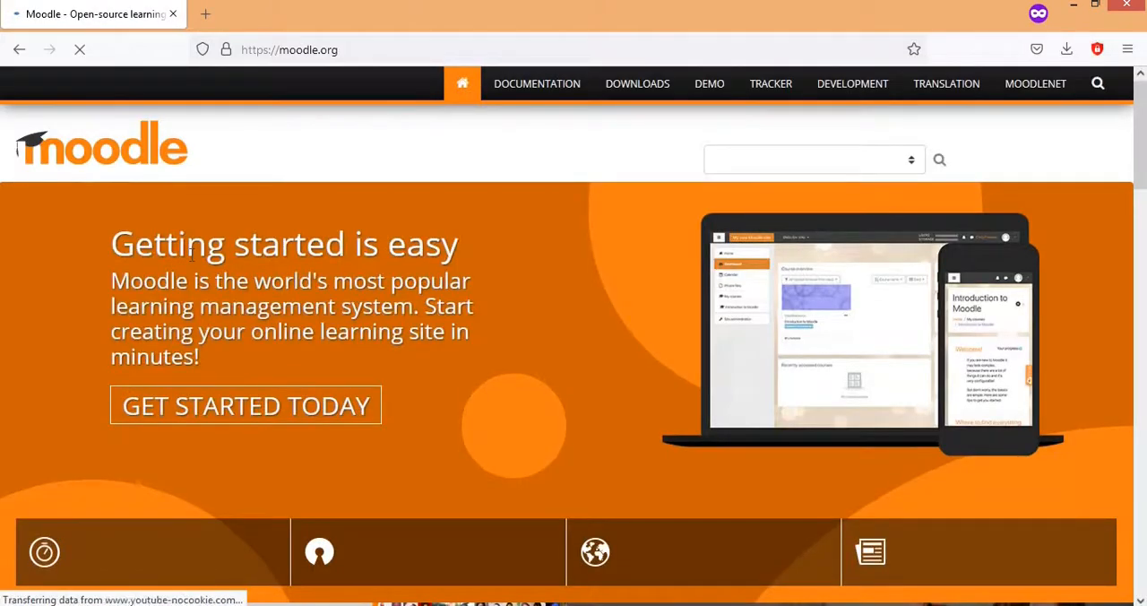
Step: Open the Moodle downloads site and go to the packages for the latest release, Moodle 3.11.1+
click(635, 86)
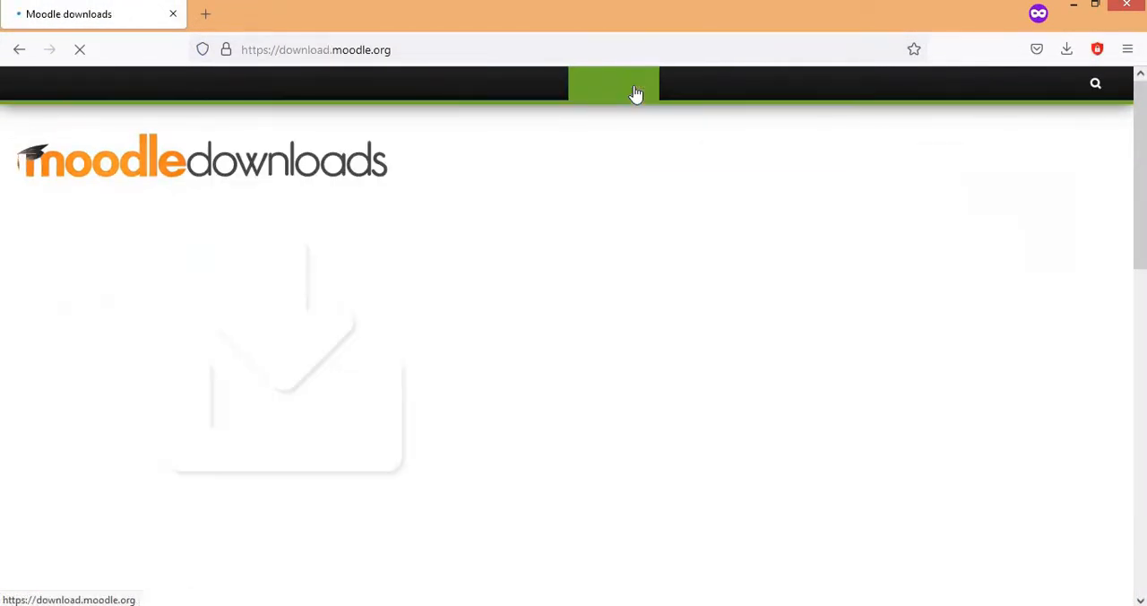
scroll(582, 244, down, 1)
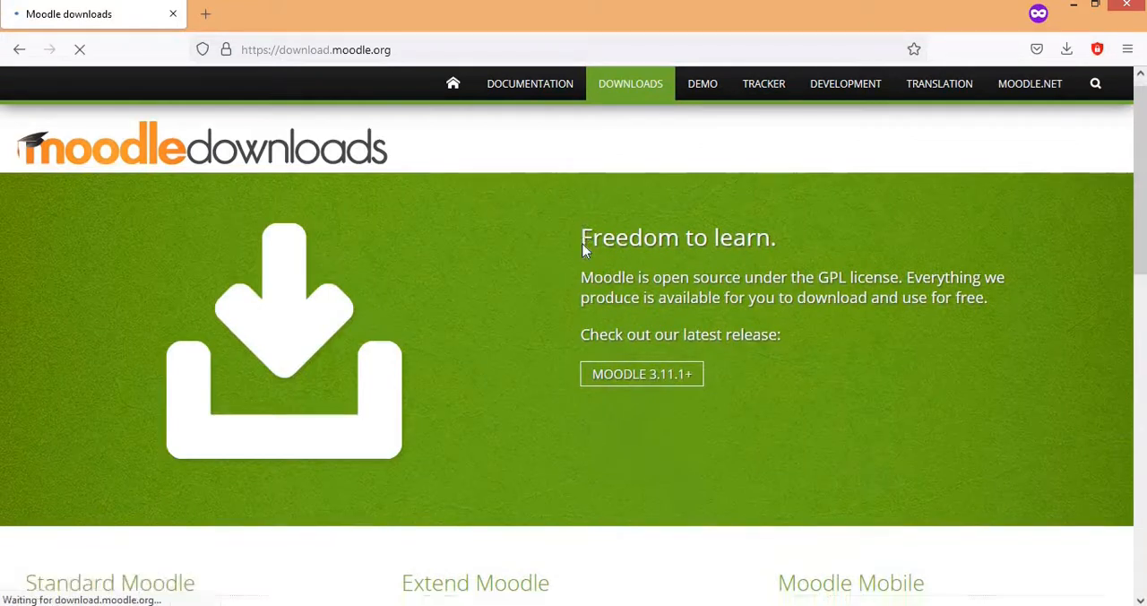
scroll(583, 249, down, 3)
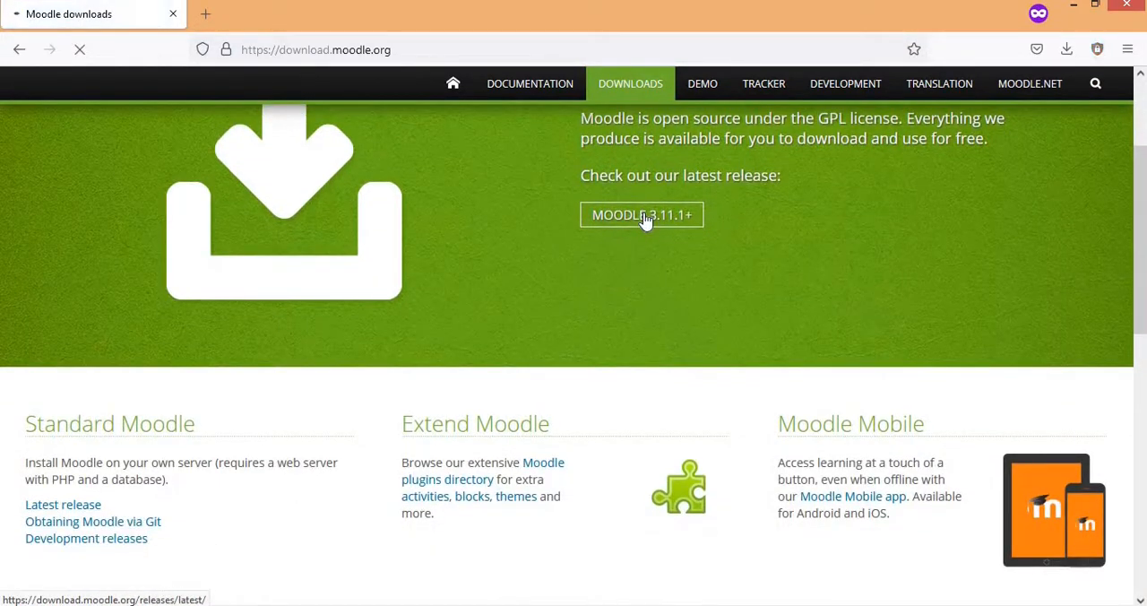
click(643, 216)
scroll(643, 219, down, 3)
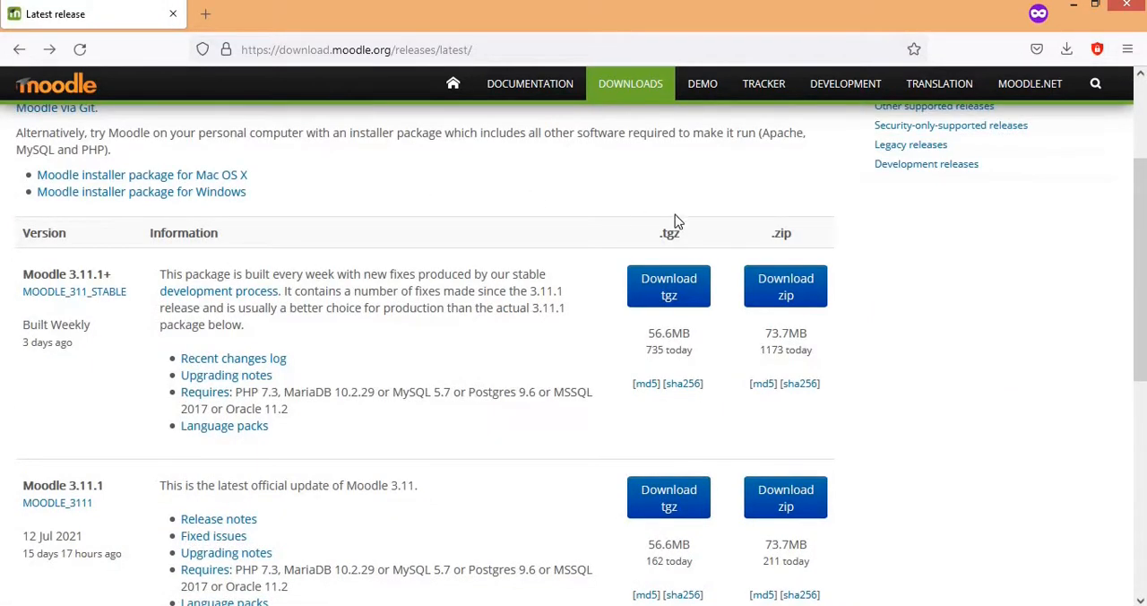
Step: Download the Moodle 3.11.1+ zip package, save the file to disk, and check the download's progress
click(806, 294)
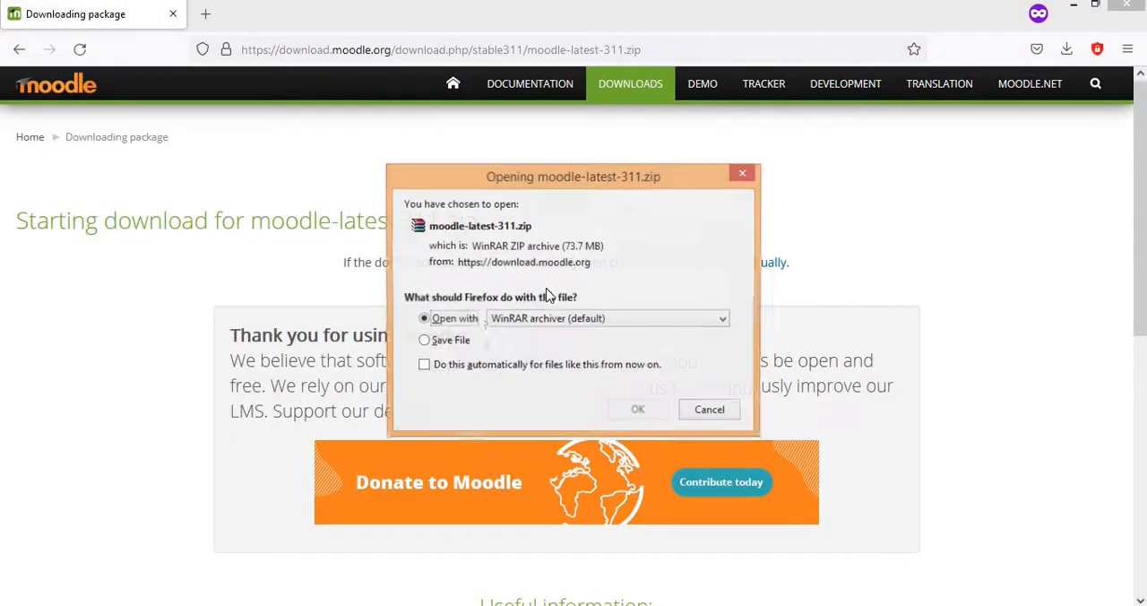
click(444, 342)
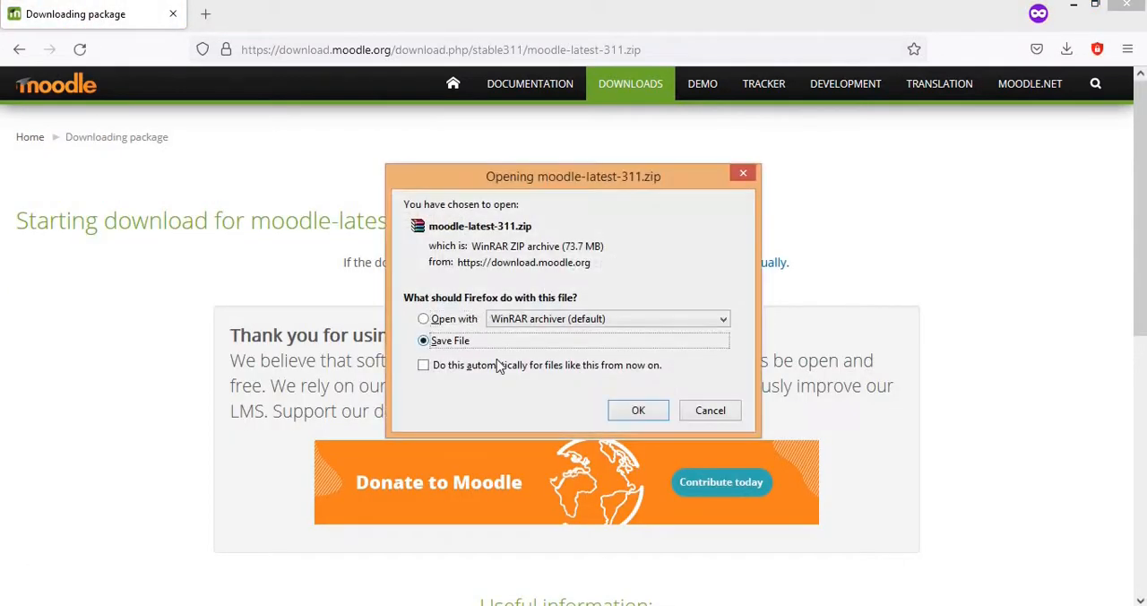
click(638, 411)
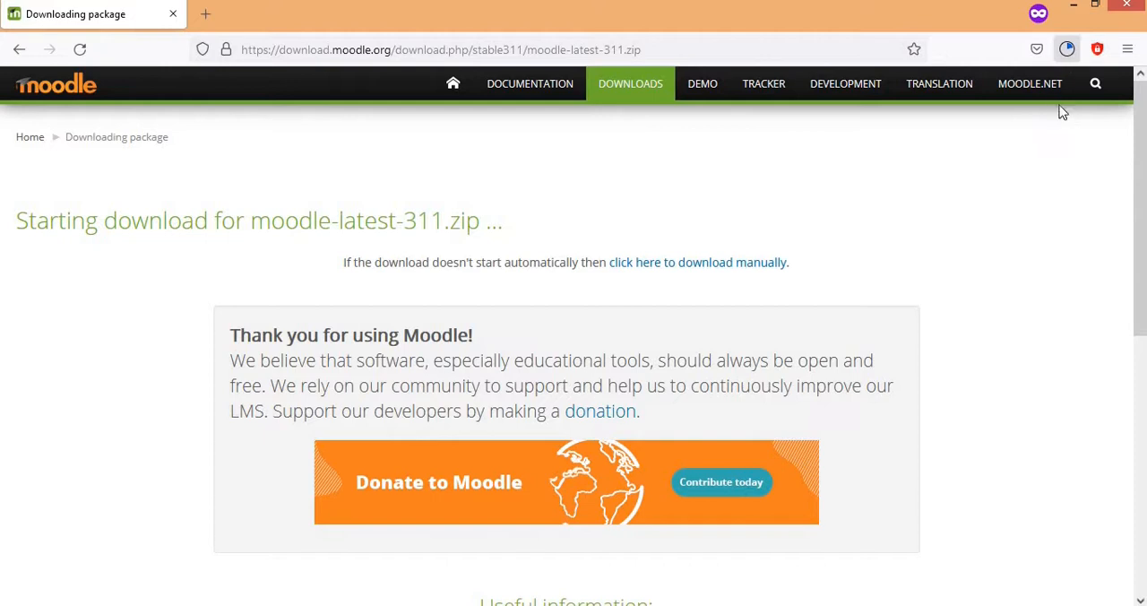
click(1066, 48)
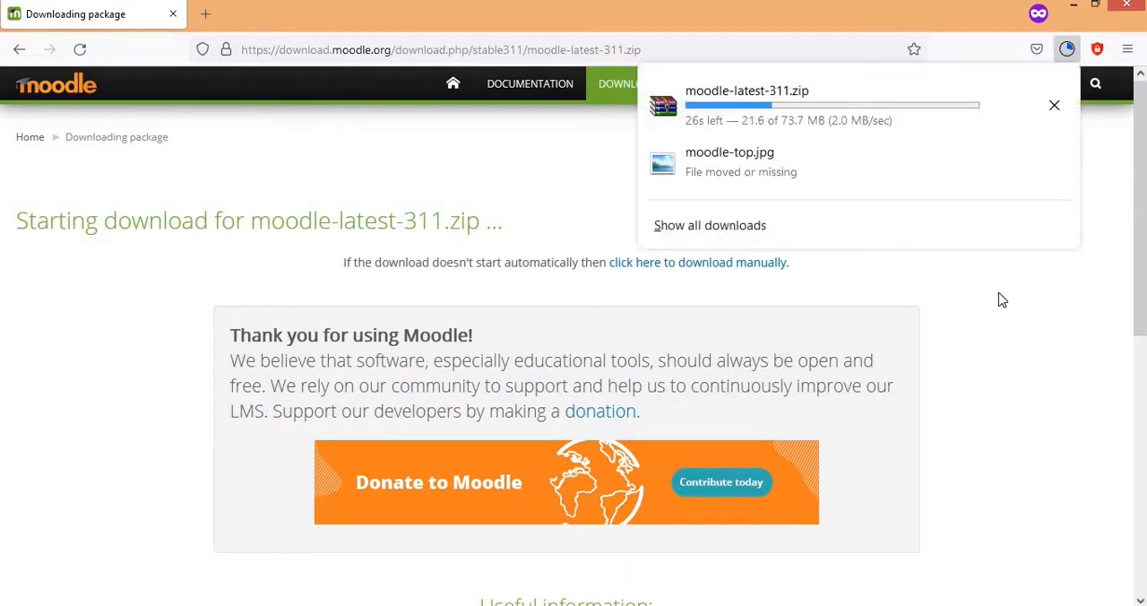
click(1002, 299)
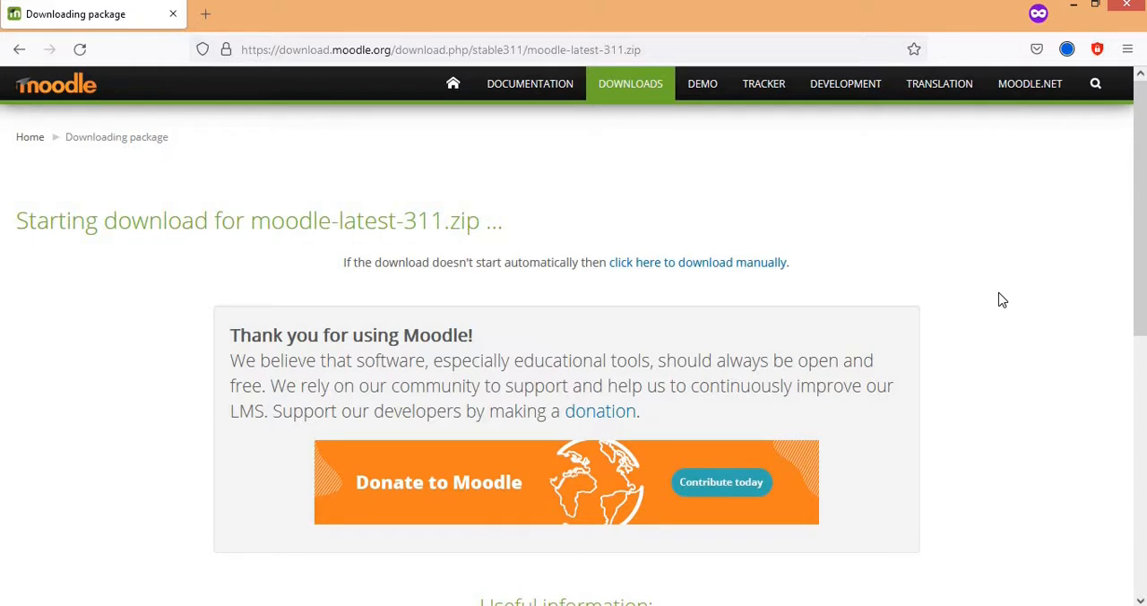
Step: Show the downloaded moodle-latest-311.zip in its containing folder and copy the file
click(1068, 50)
click(1050, 102)
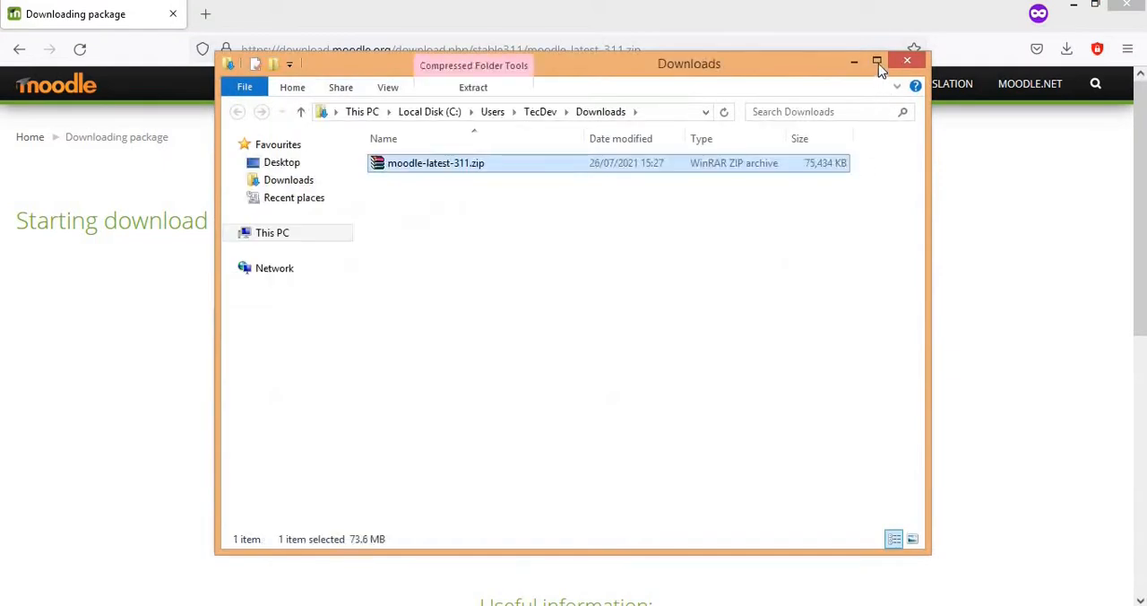
click(877, 63)
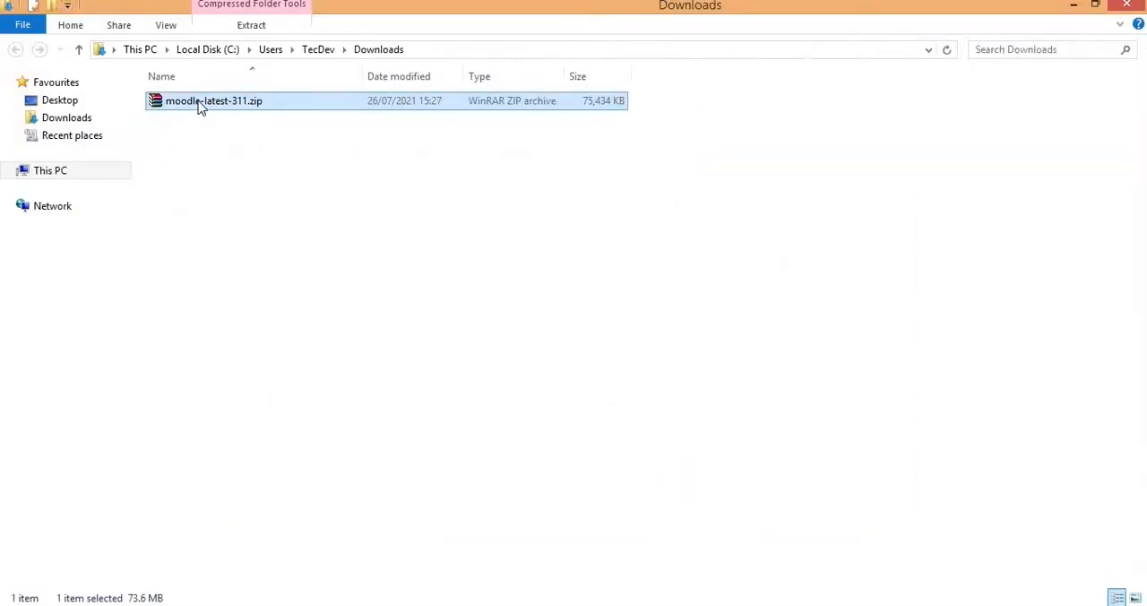
right_click(201, 105)
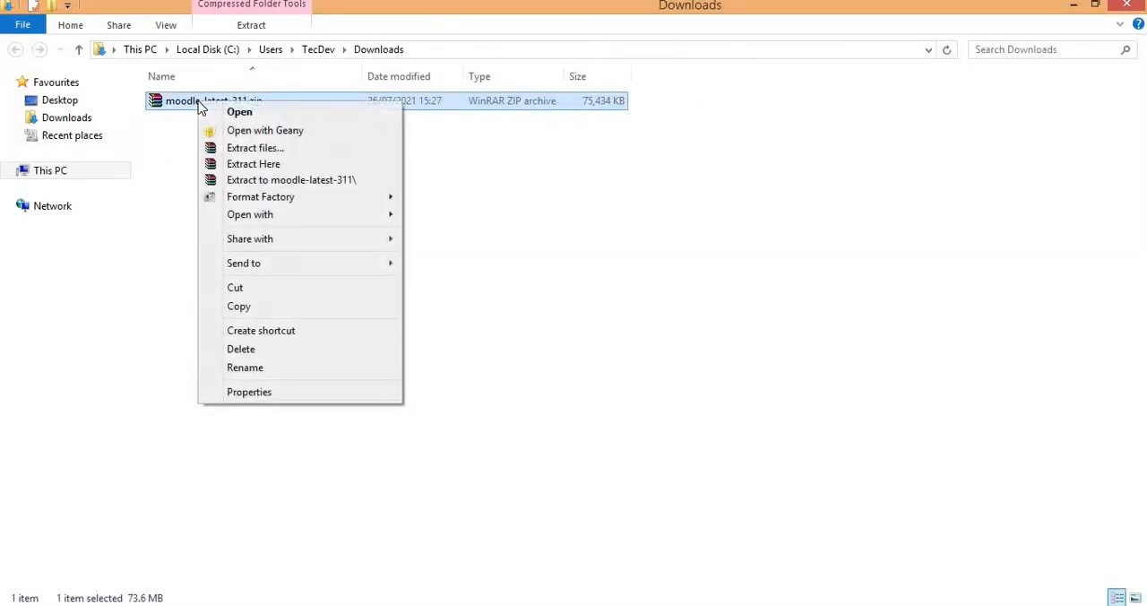
click(256, 309)
Step: Paste the copied Moodle zip into C:\xampp\htdocs and extract its contents directly in that folder
click(52, 175)
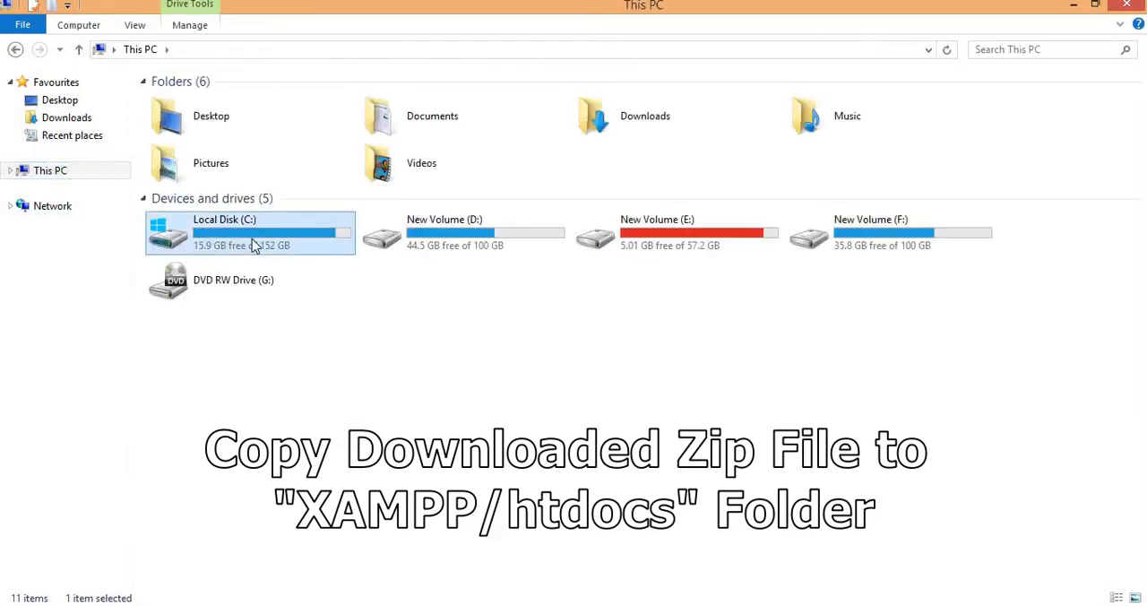
double_click(252, 238)
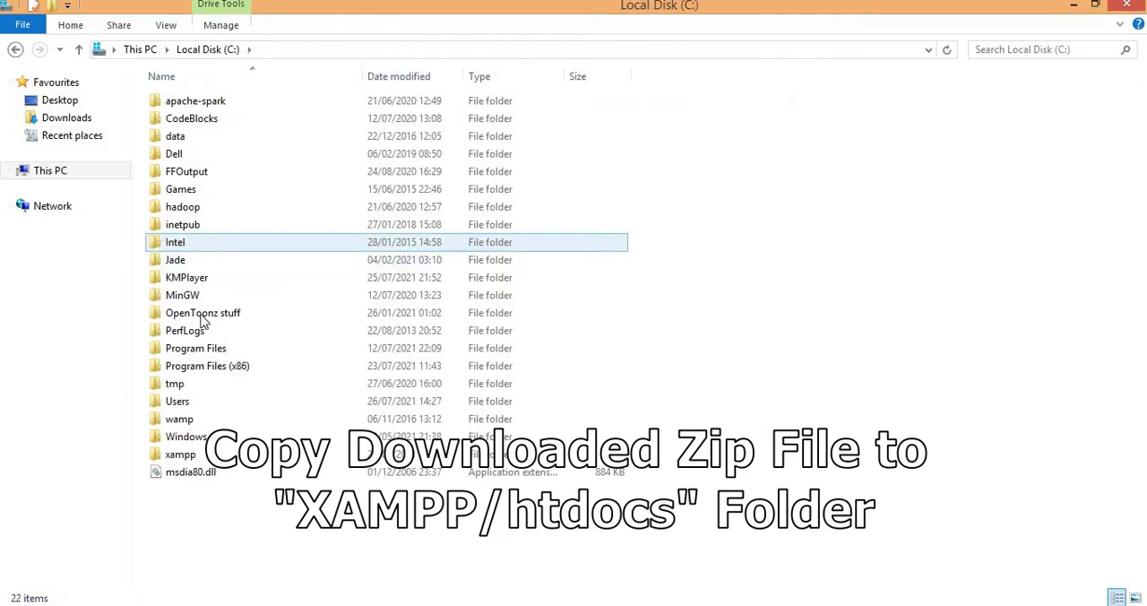
click(190, 456)
double_click(190, 457)
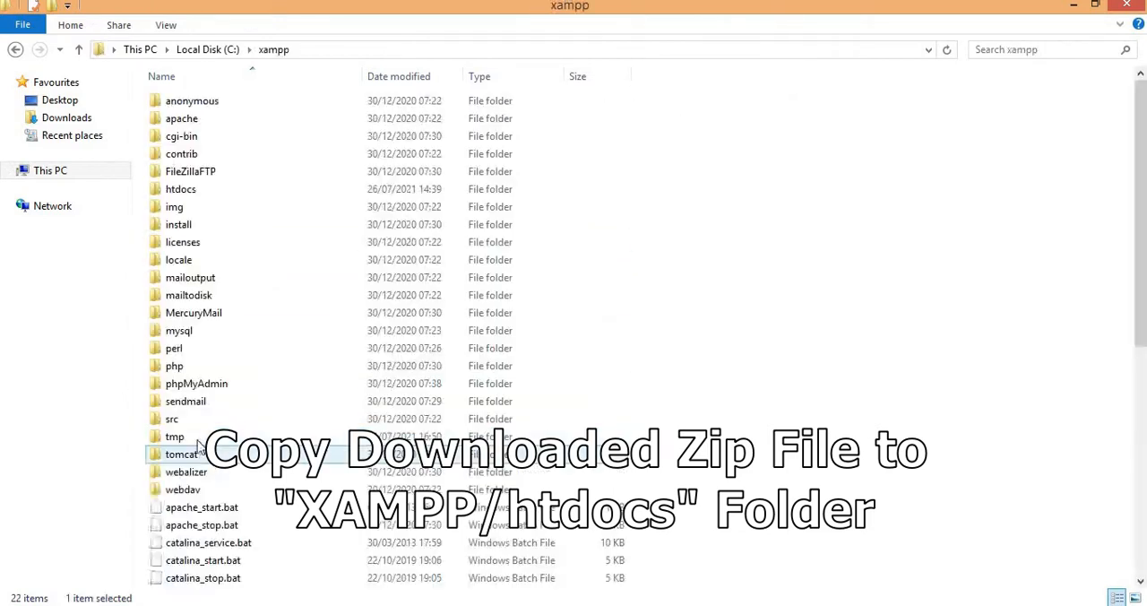
double_click(199, 199)
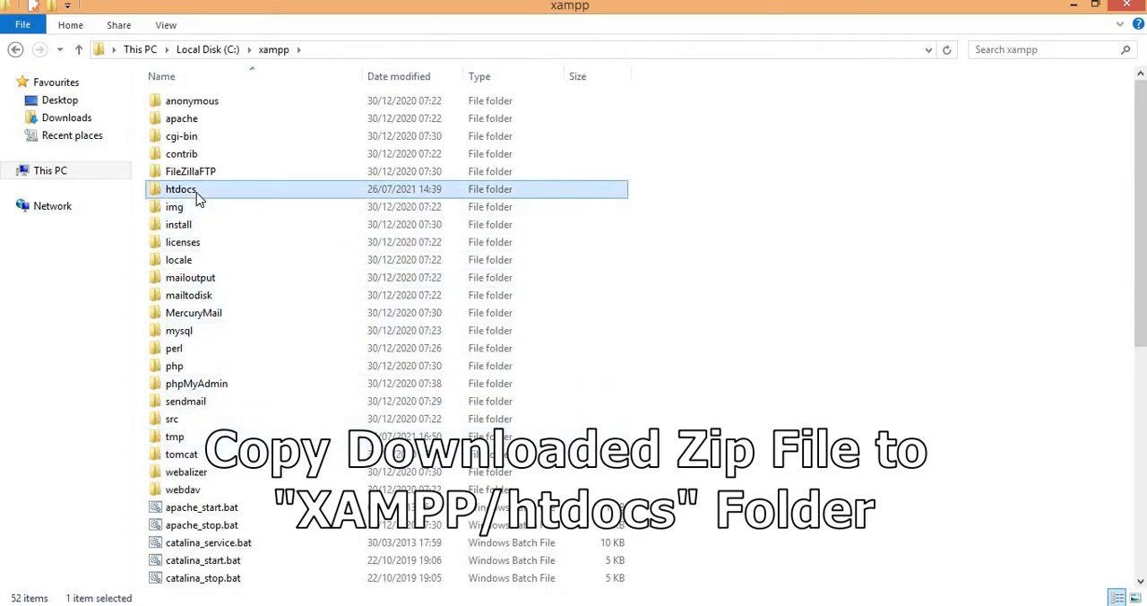
click(215, 372)
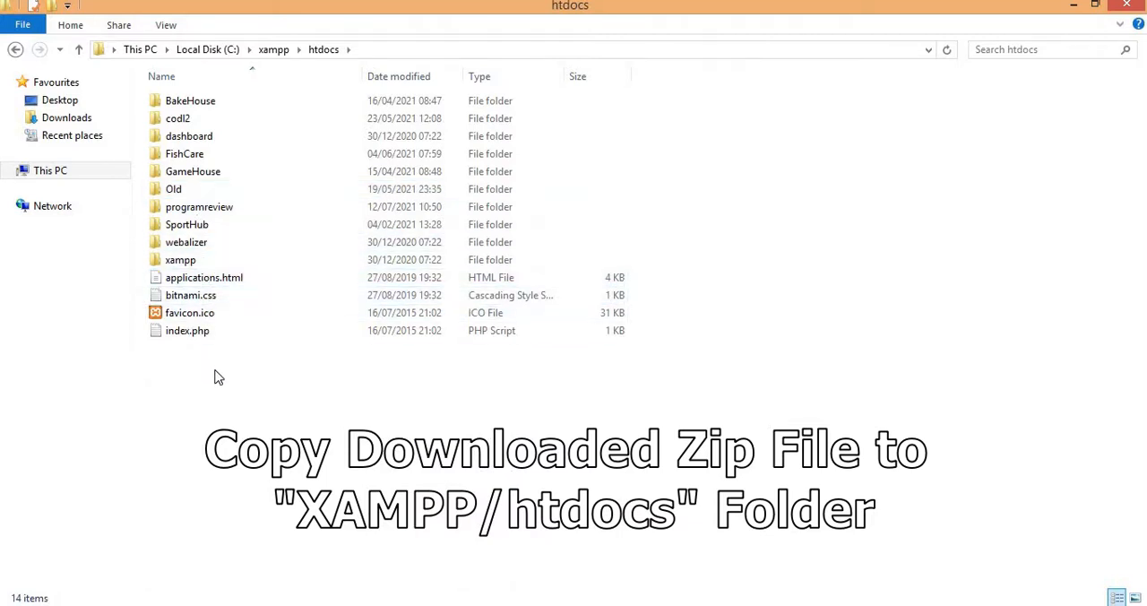
right_click(215, 369)
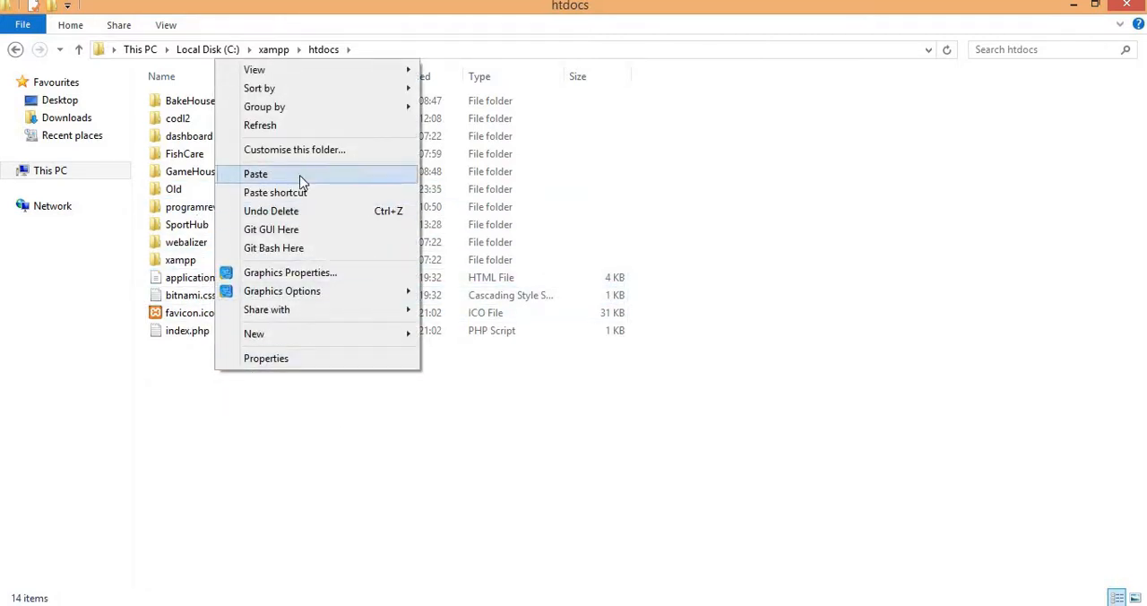
click(260, 175)
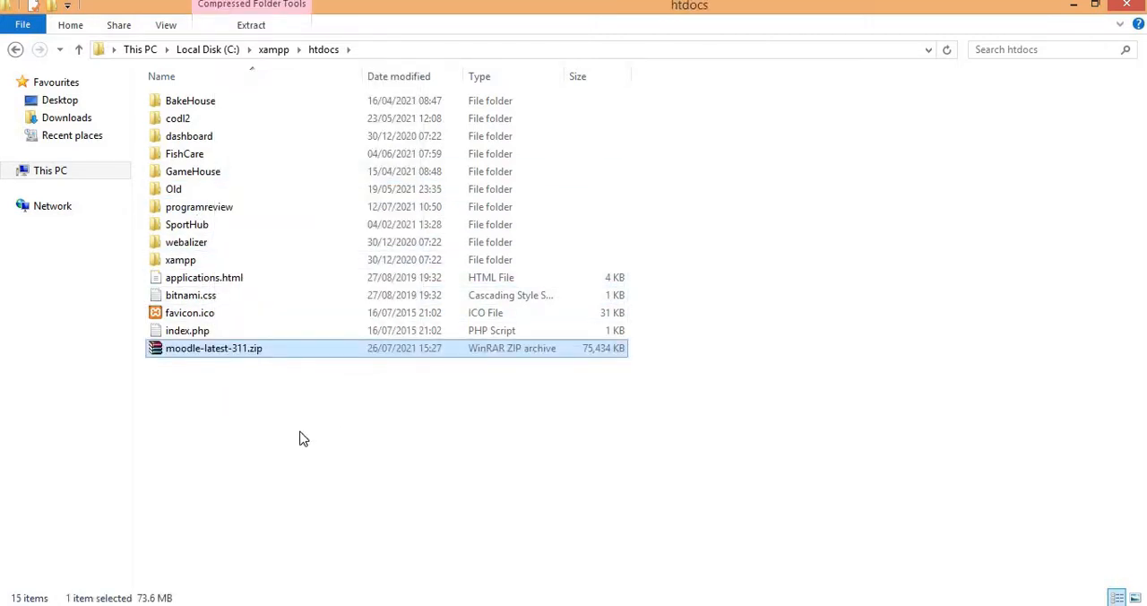
right_click(222, 352)
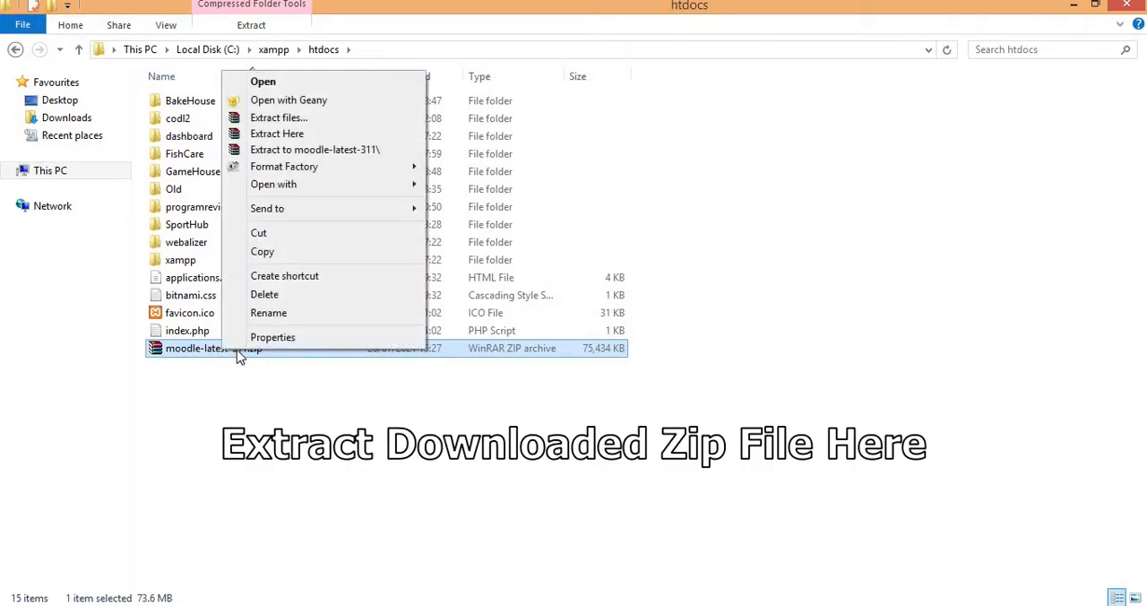
click(269, 134)
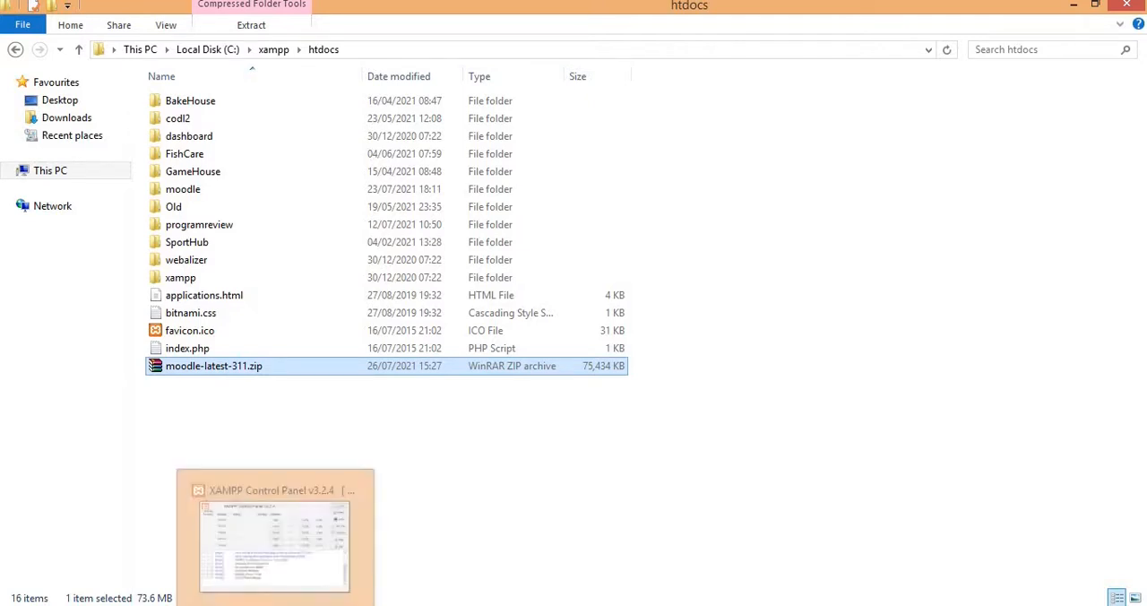
Step: Switch to the XAMPP Control Panel and start the Apache and MySQL modules
click(277, 605)
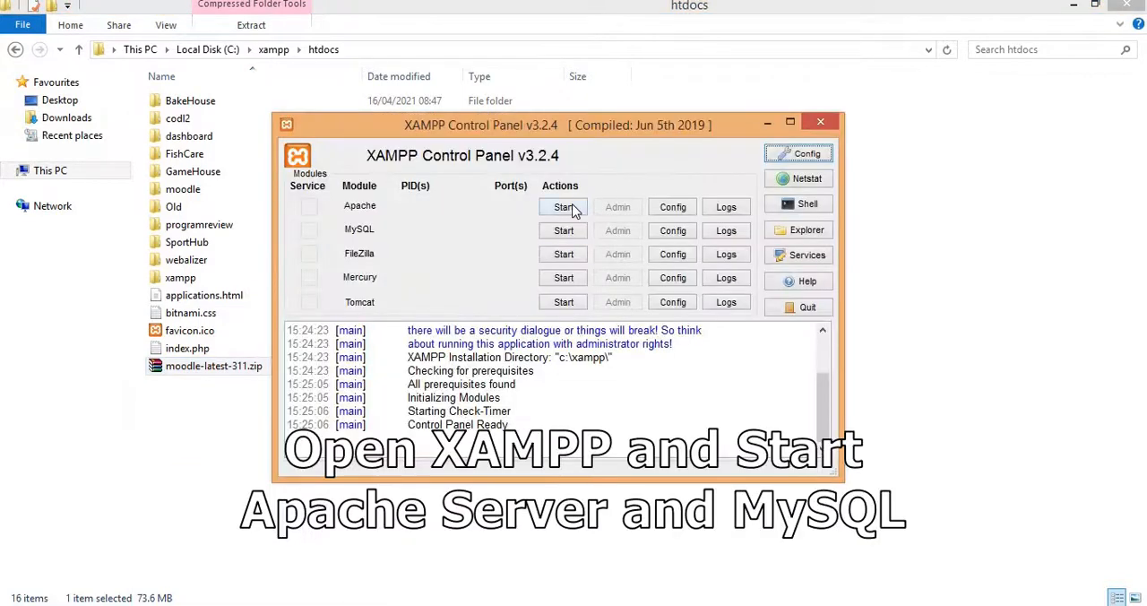
click(574, 208)
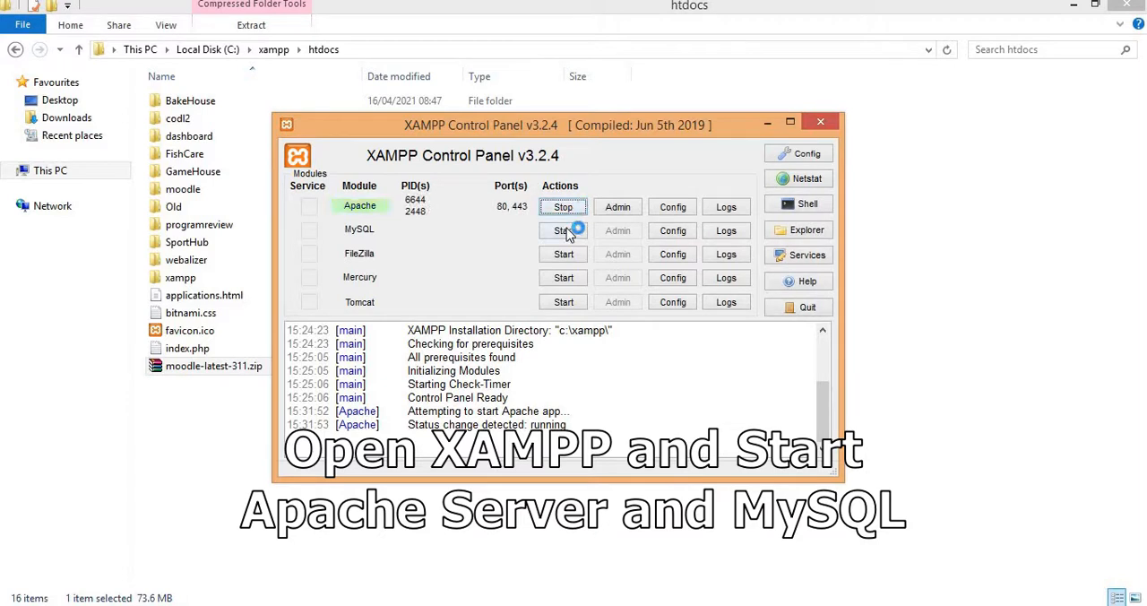
click(564, 231)
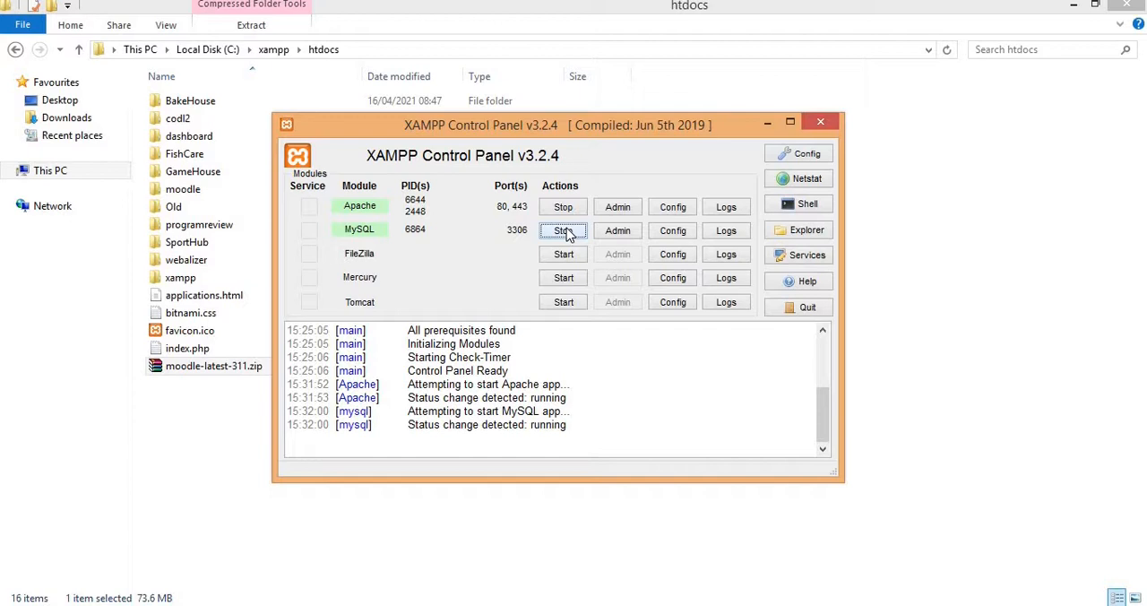
Step: Open phpMyAdmin from XAMPP's MySQL module and create a new database named moodledb
click(603, 236)
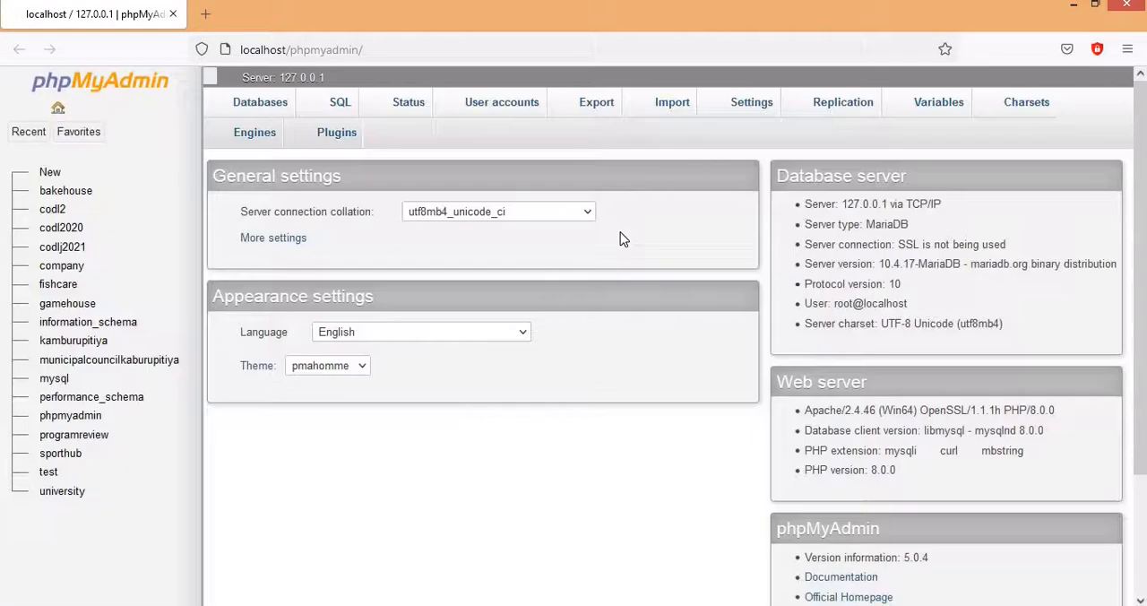
scroll(624, 240, down, 2)
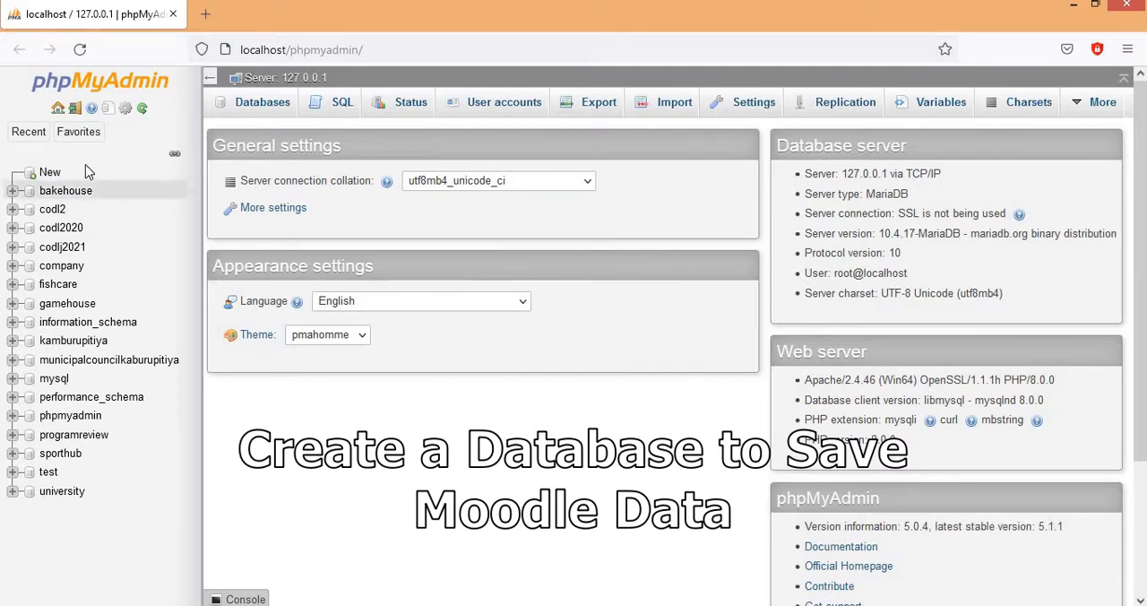
click(52, 176)
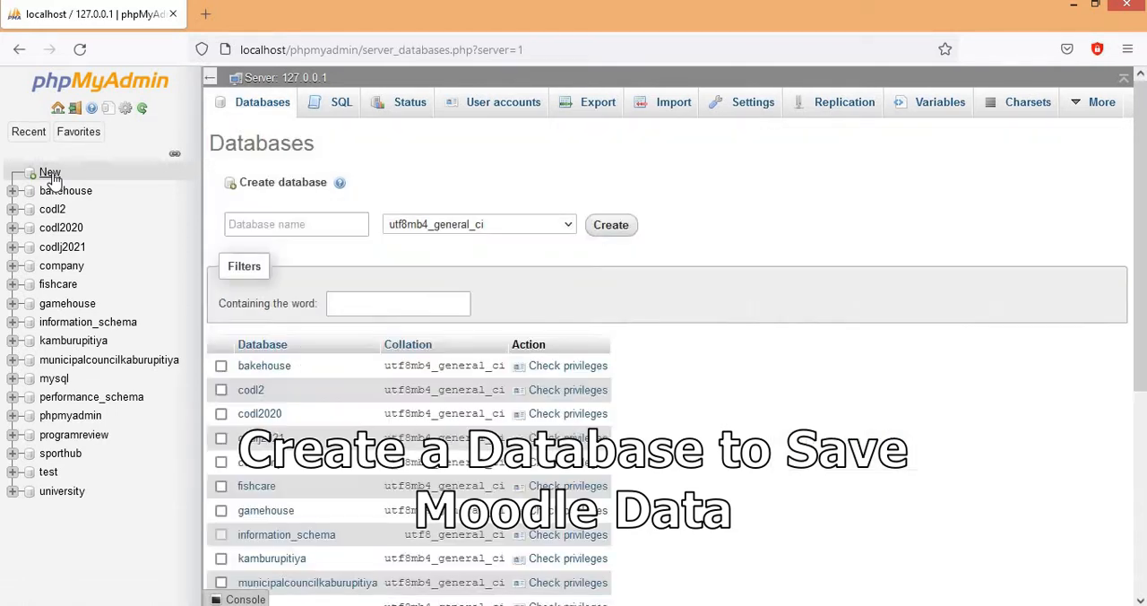
click(309, 225)
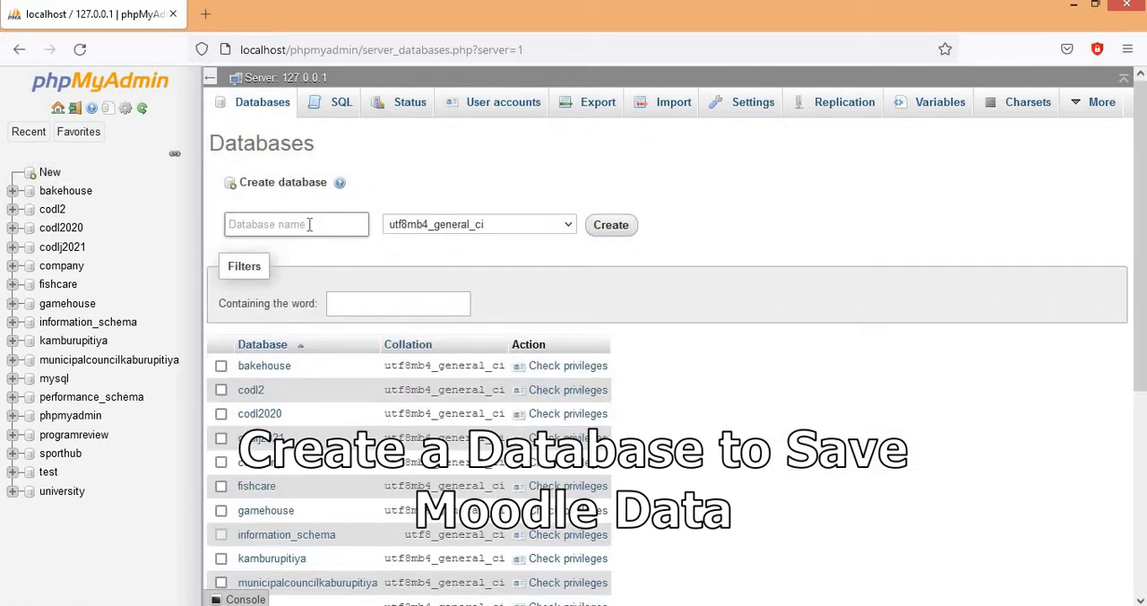
text(moodledb)
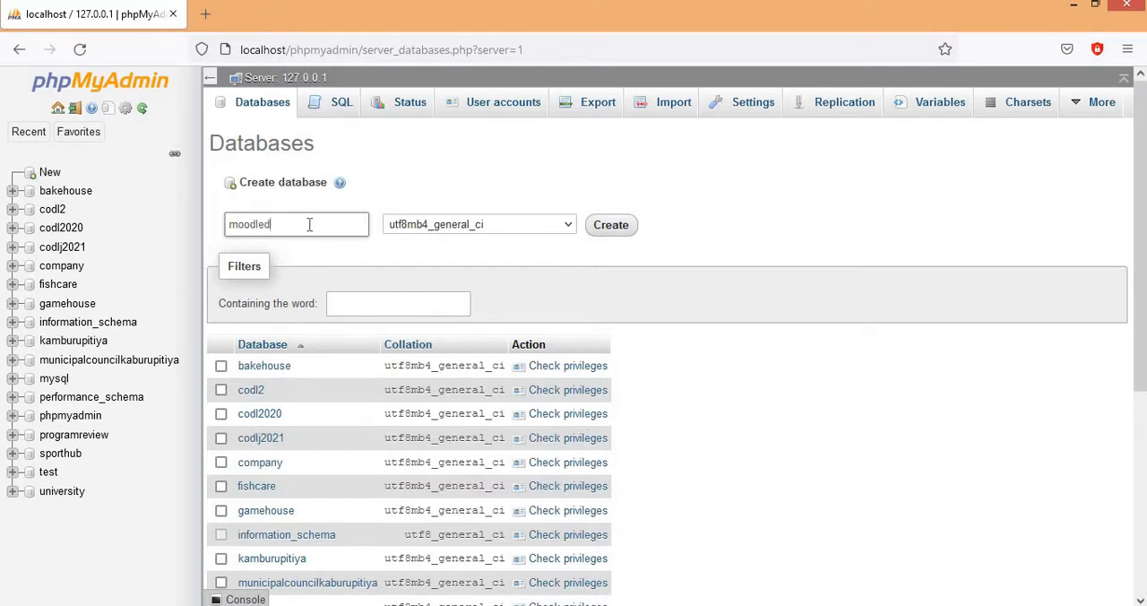
click(613, 225)
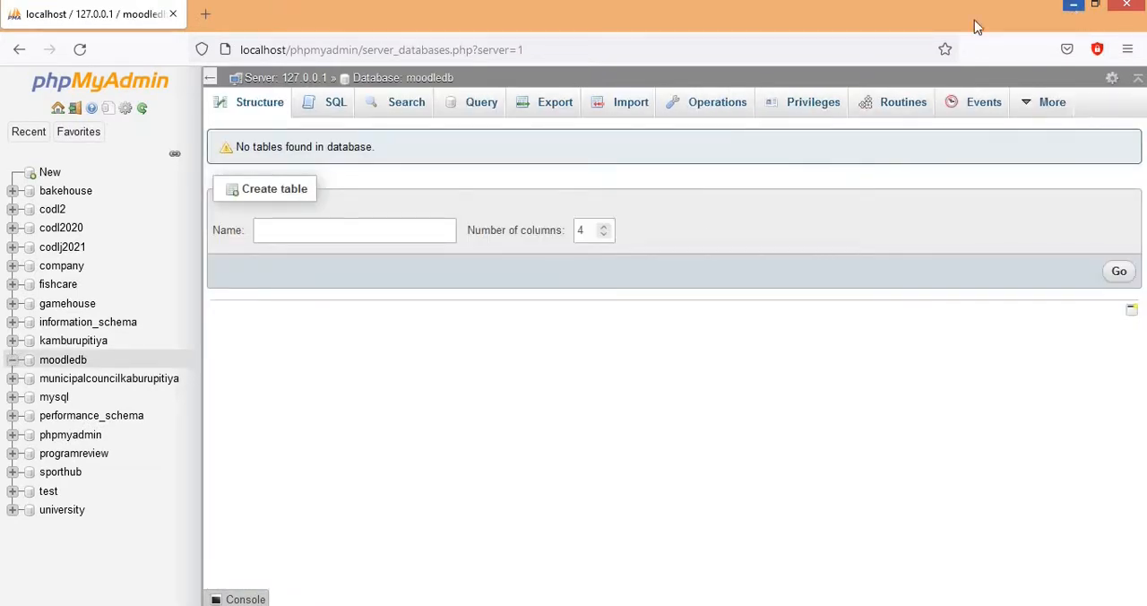
click(205, 16)
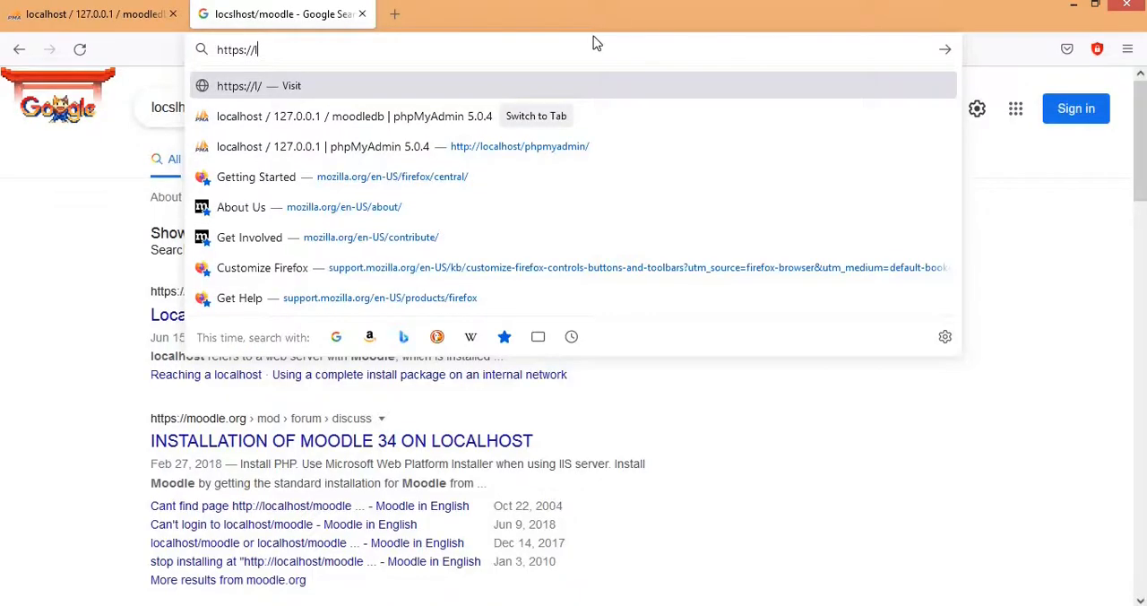
text(l)
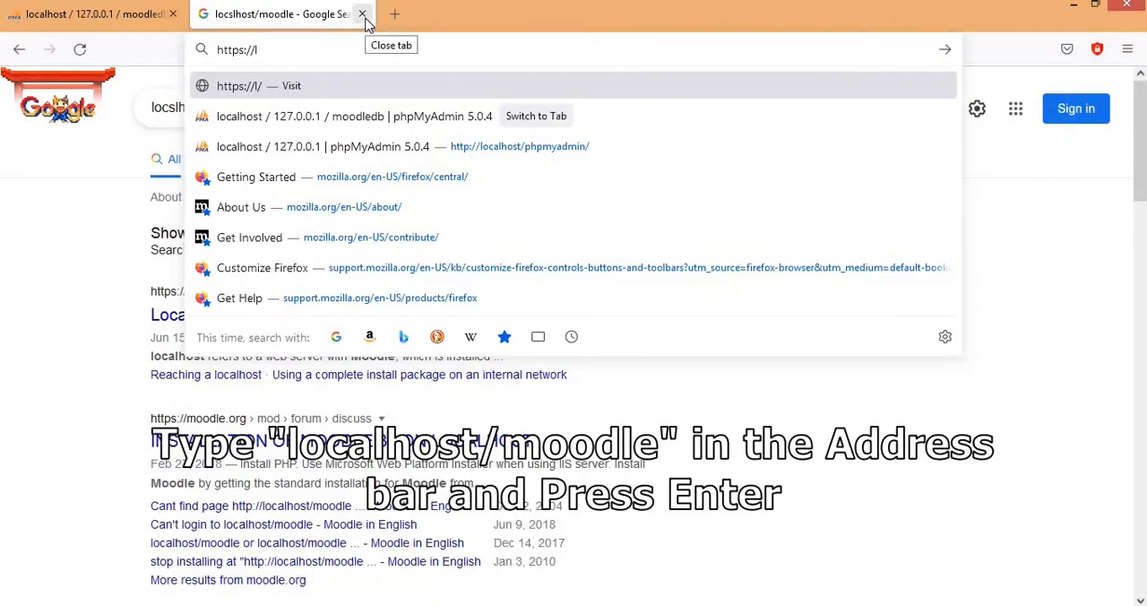
text(oc)
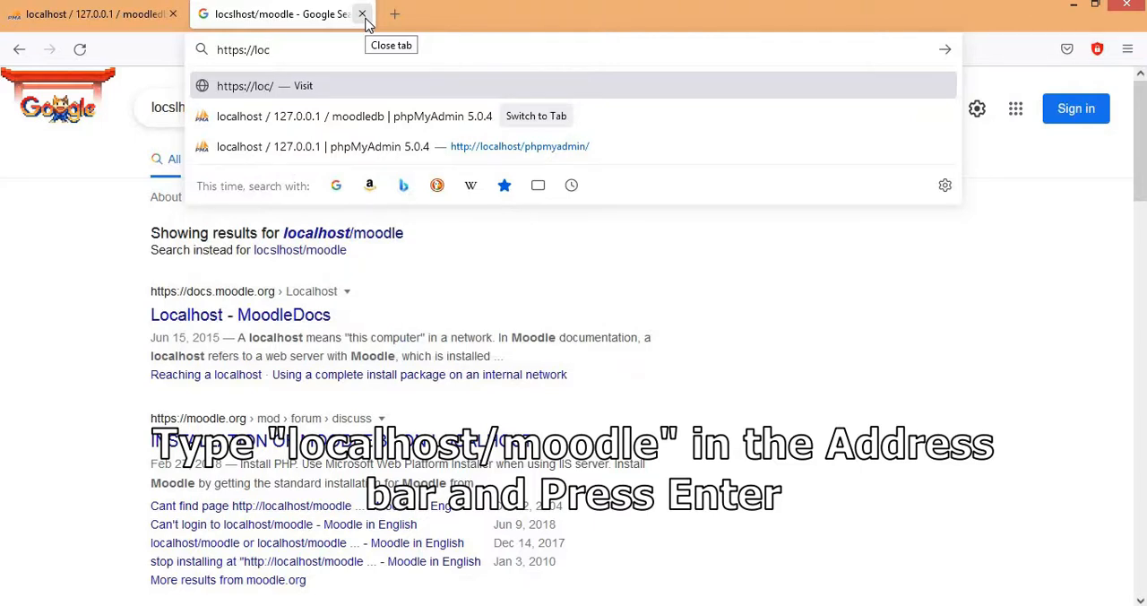
text(alhost)
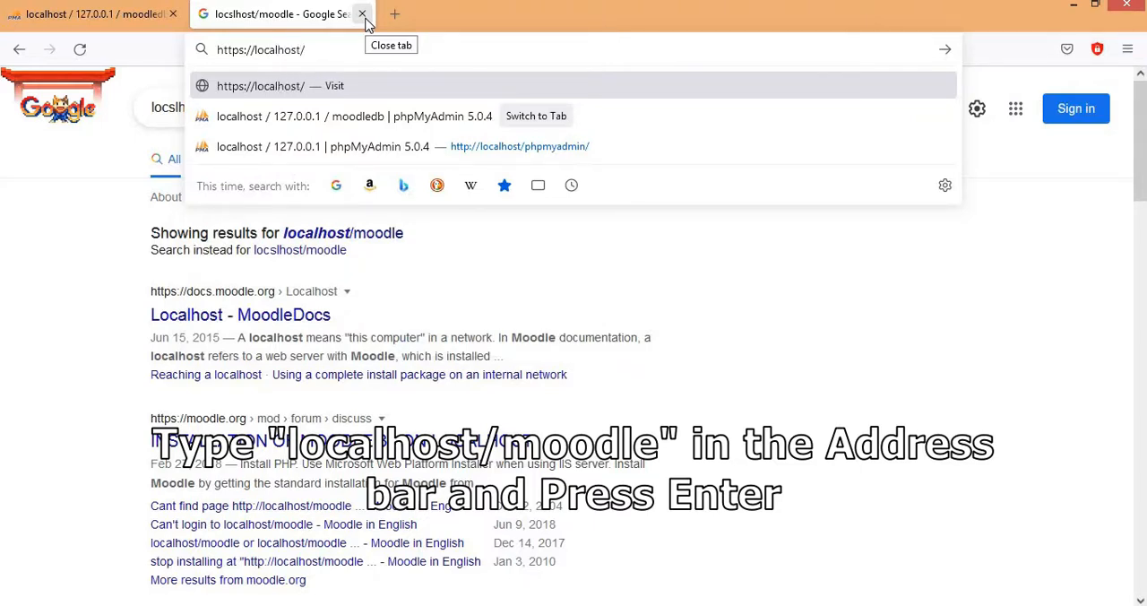
text(/moodle)
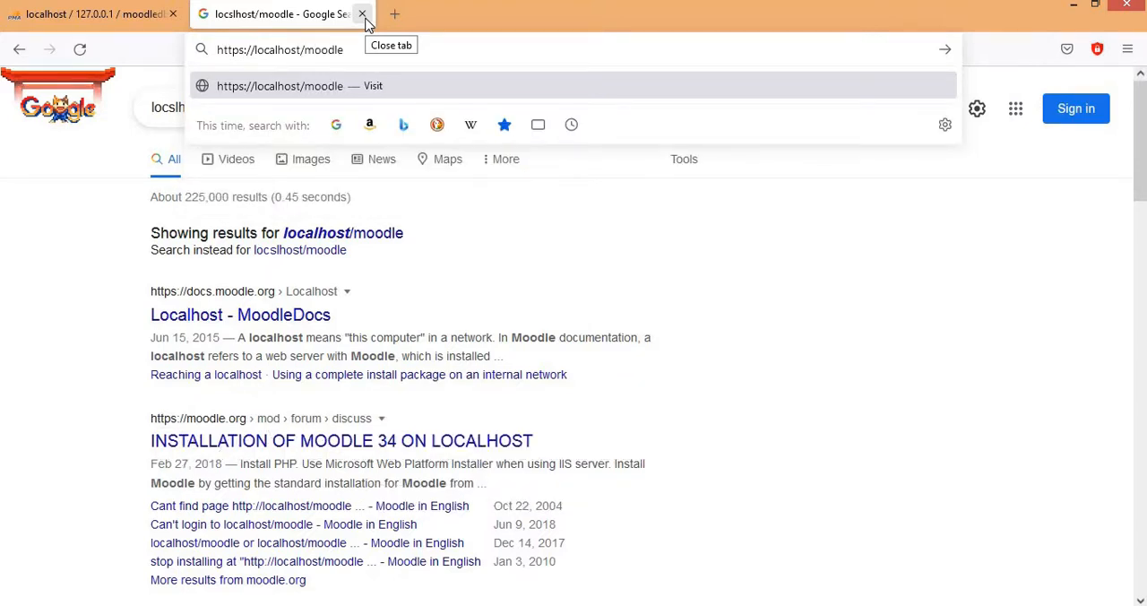
key(Return)
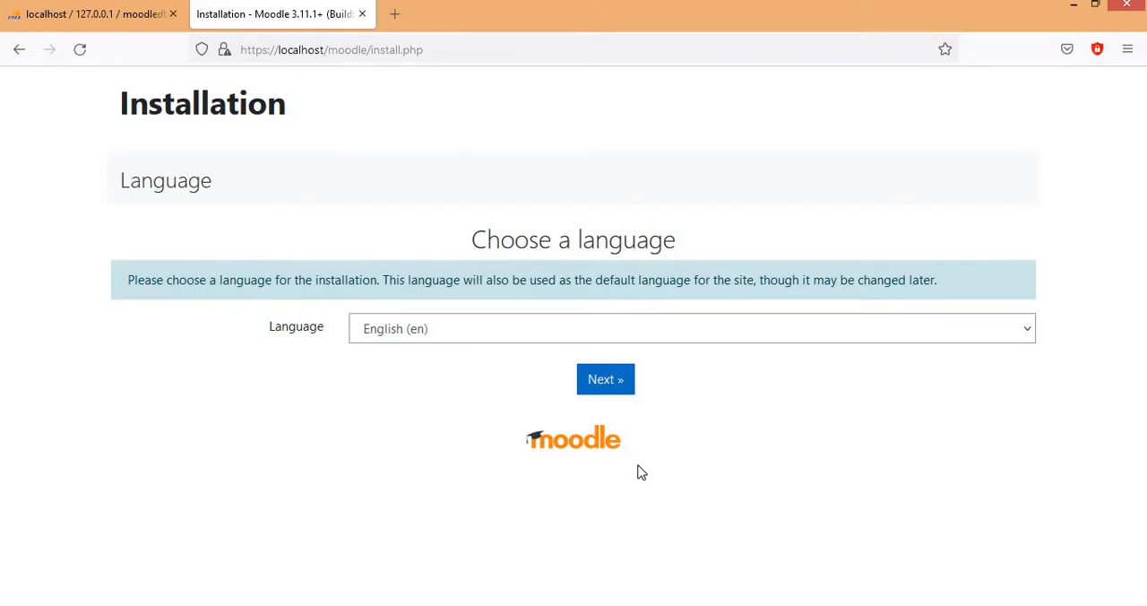
Step: Choose English (en) as the installation language and accept the default paths, with C:\xampp\moodledata as the data directory
click(673, 328)
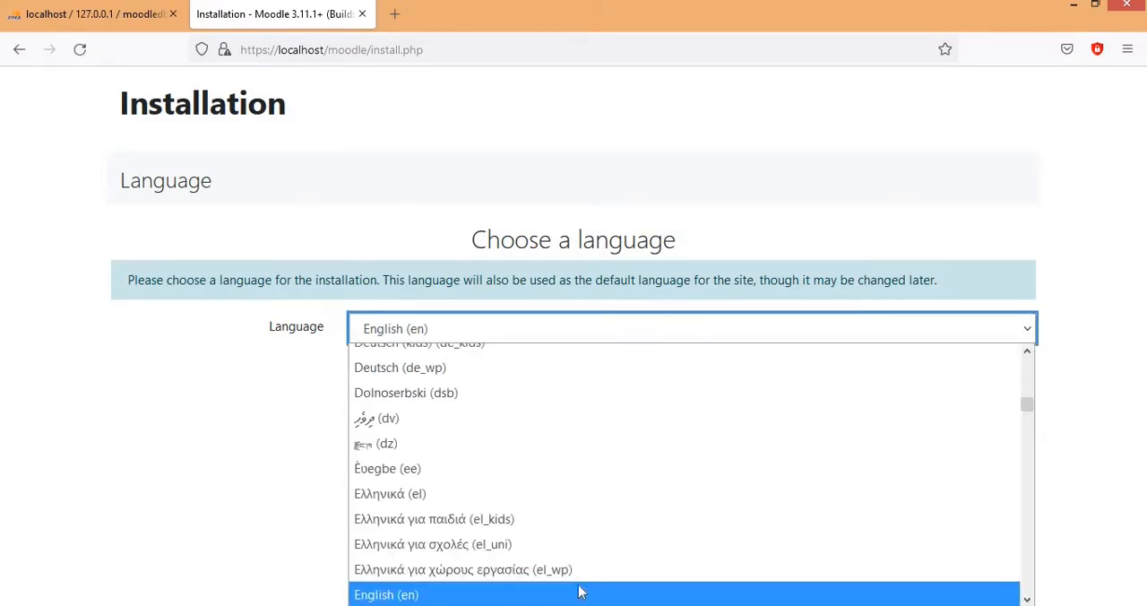
click(439, 599)
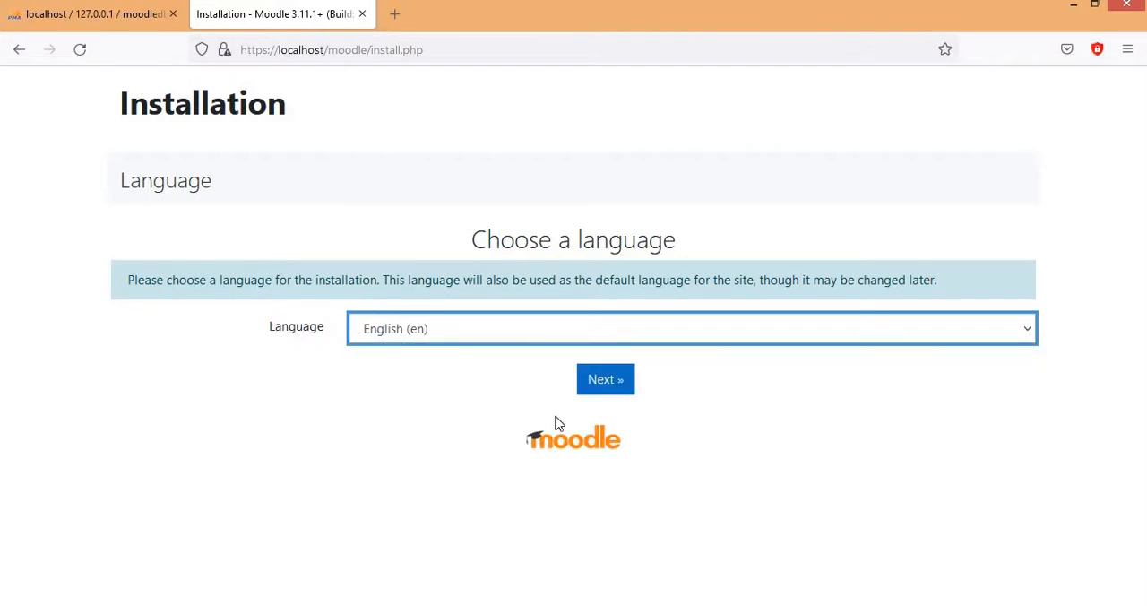
click(616, 379)
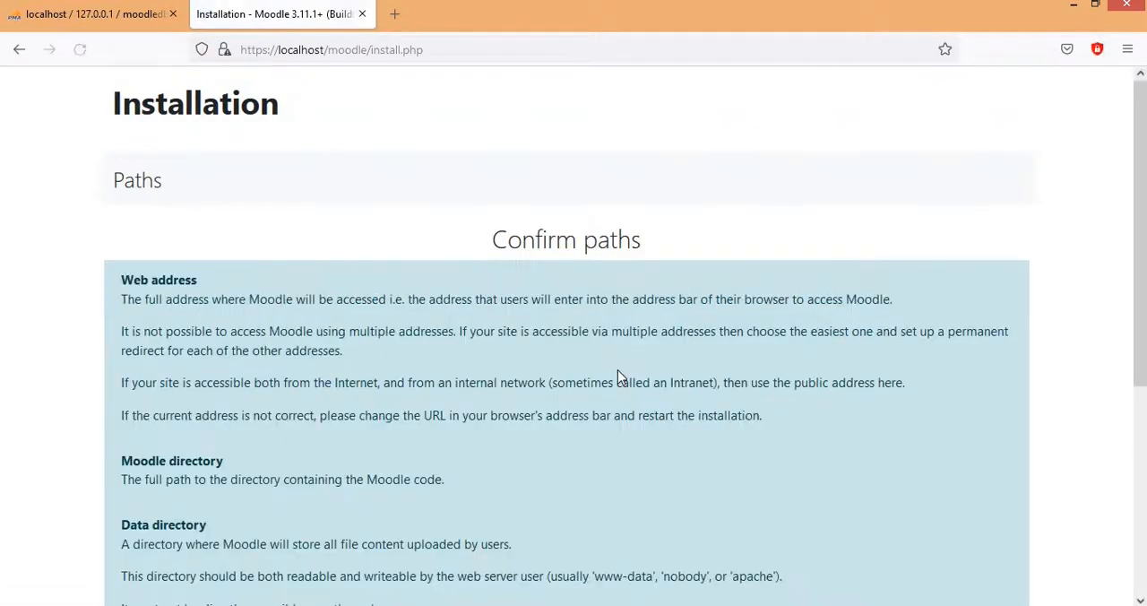
scroll(618, 377, down, 4)
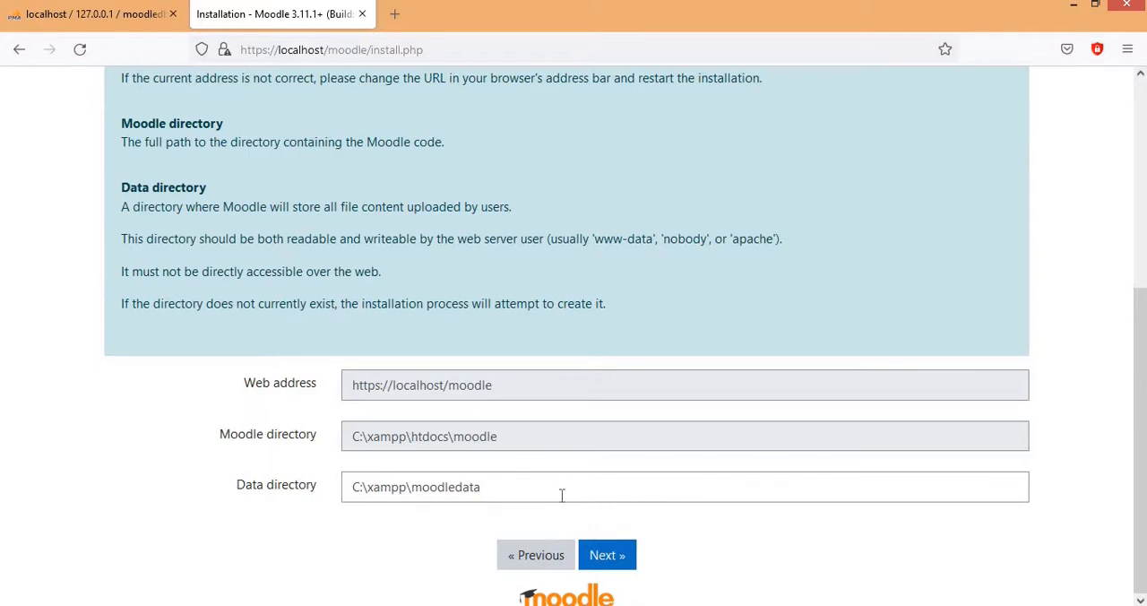
click(607, 556)
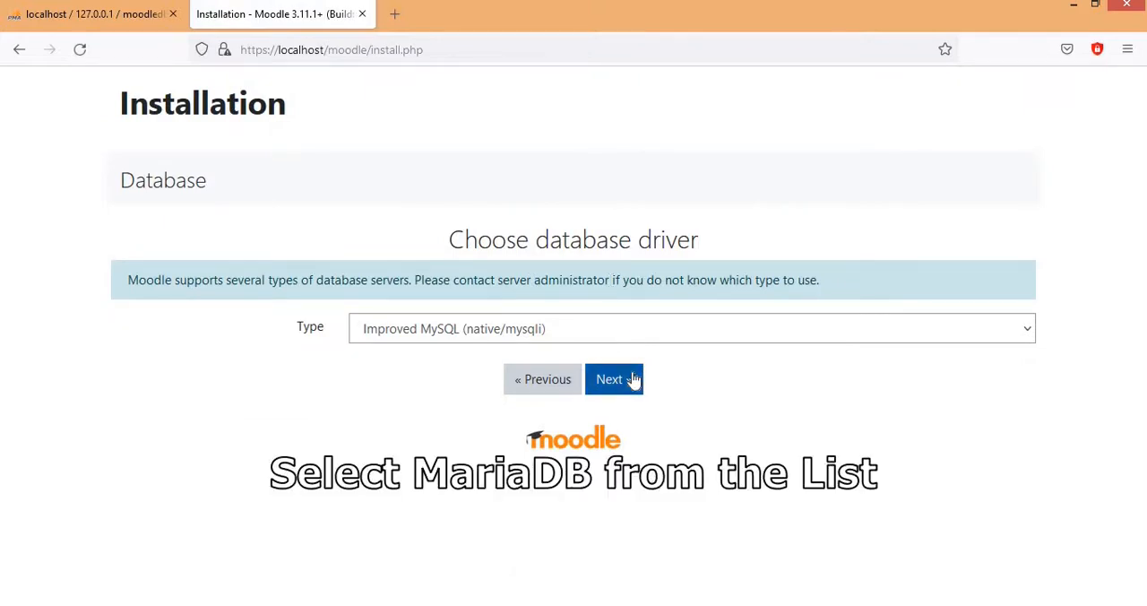
Step: Choose MariaDB (native/mariadb) as the database driver and continue to the database settings
click(546, 335)
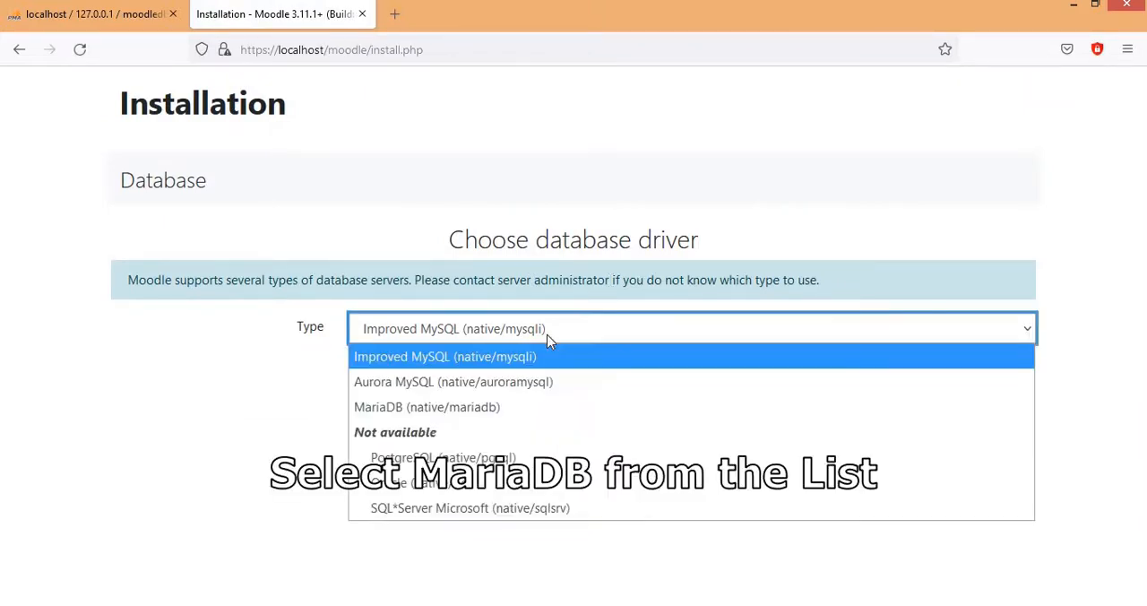
click(525, 409)
click(613, 381)
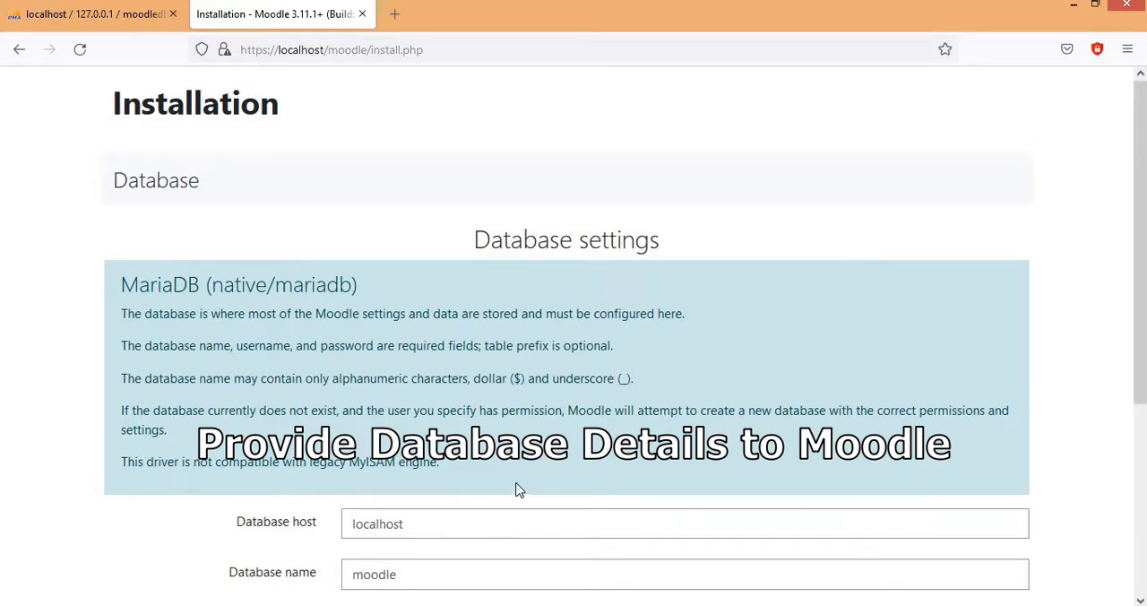
Step: Set the database name to moodledb and the database user to root, keeping localhost as the host
scroll(515, 489, down, 2)
click(425, 439)
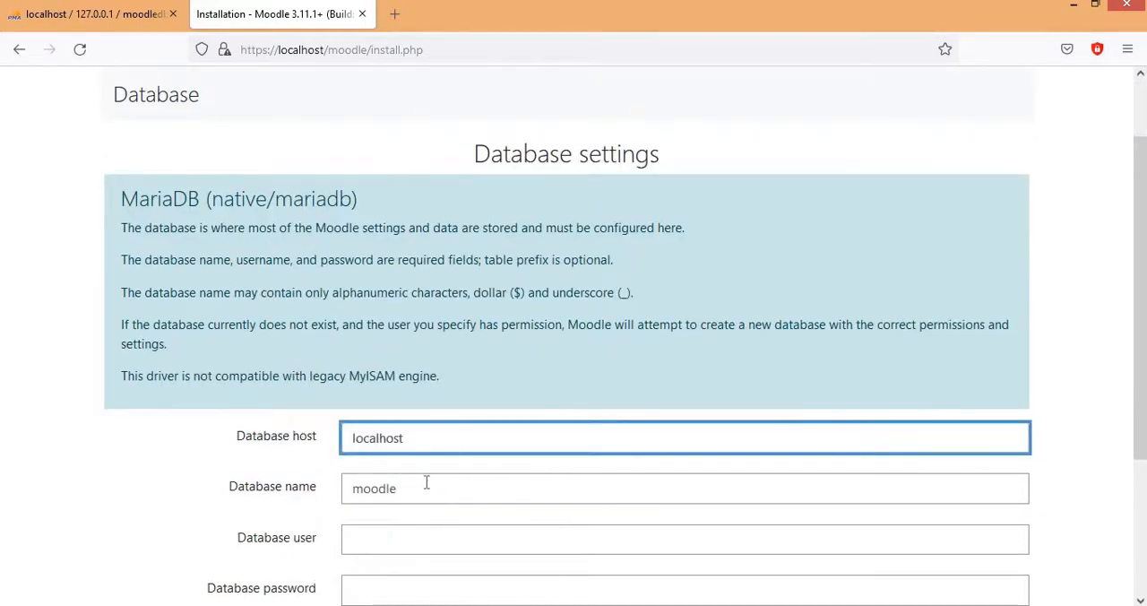
click(427, 484)
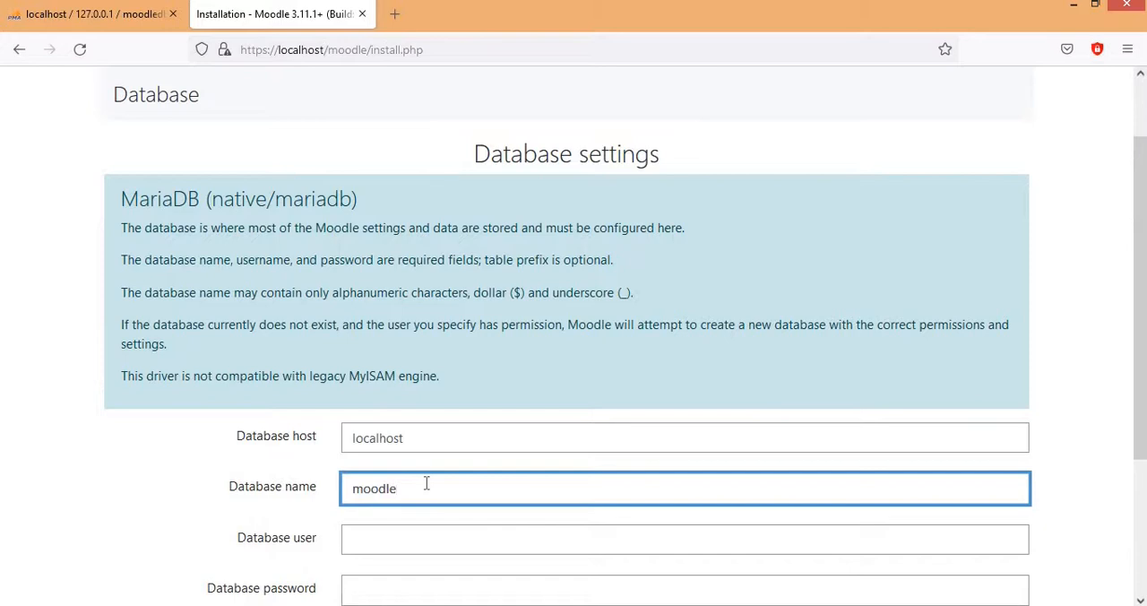
text(db)
scroll(412, 501, down, 2)
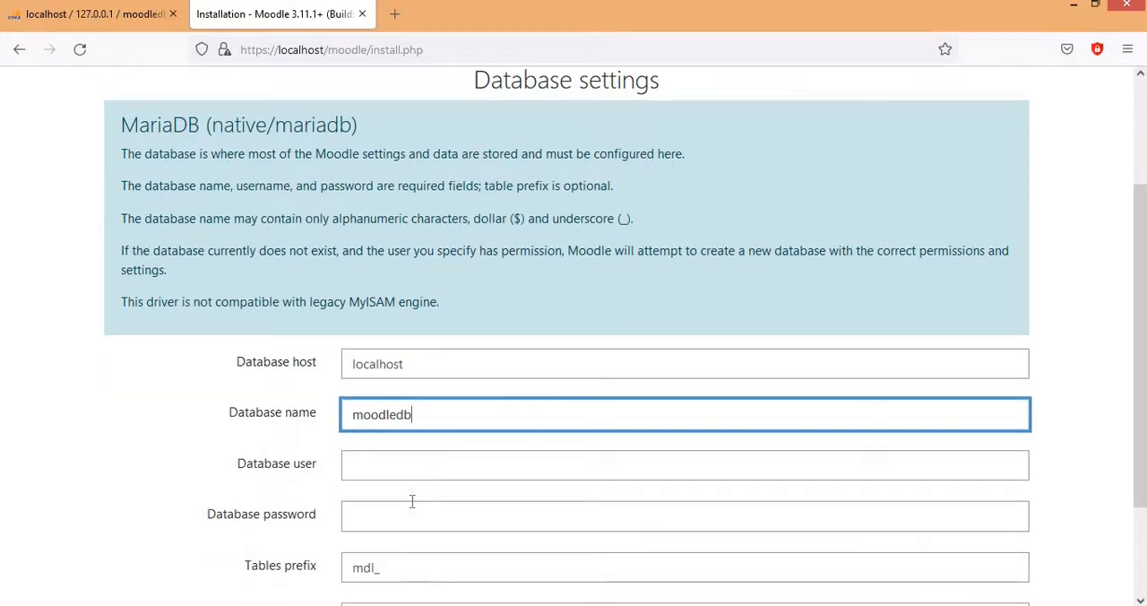
scroll(408, 448, down, 2)
click(402, 368)
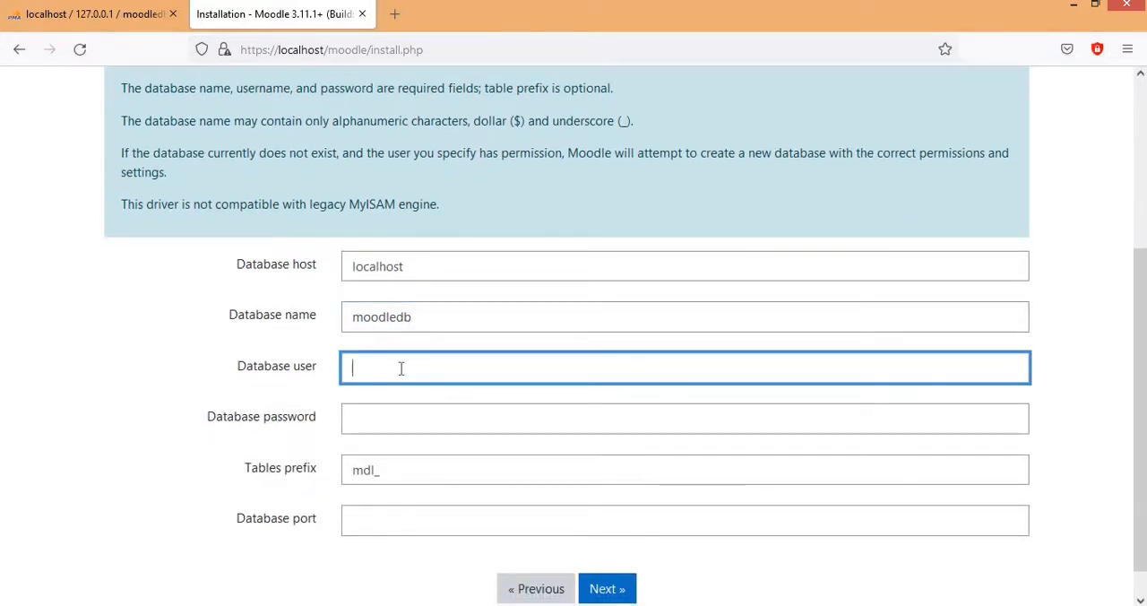
text(root)
Step: Look up MySQL's port in the XAMPP Control Panel, set the database port to 3306 and submit the database settings
click(396, 522)
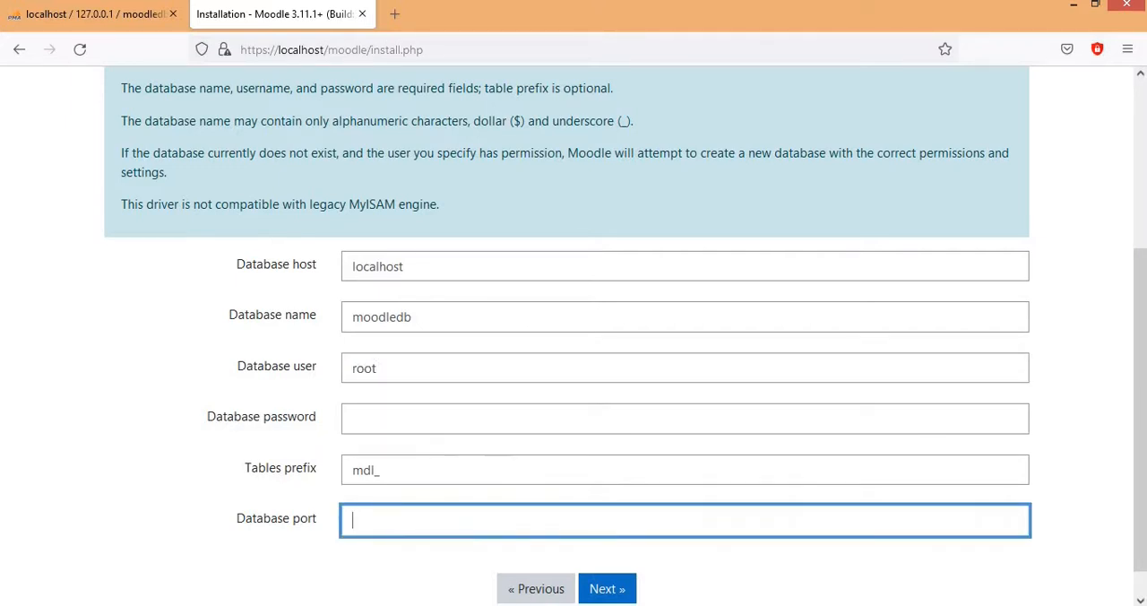
key(alt+Tab)
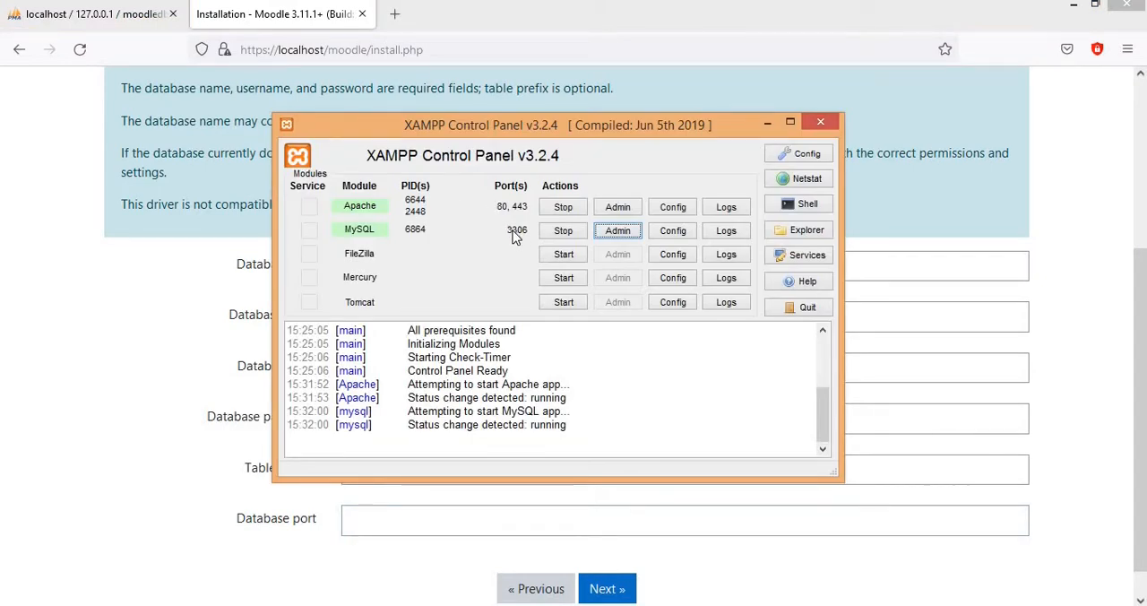
click(386, 525)
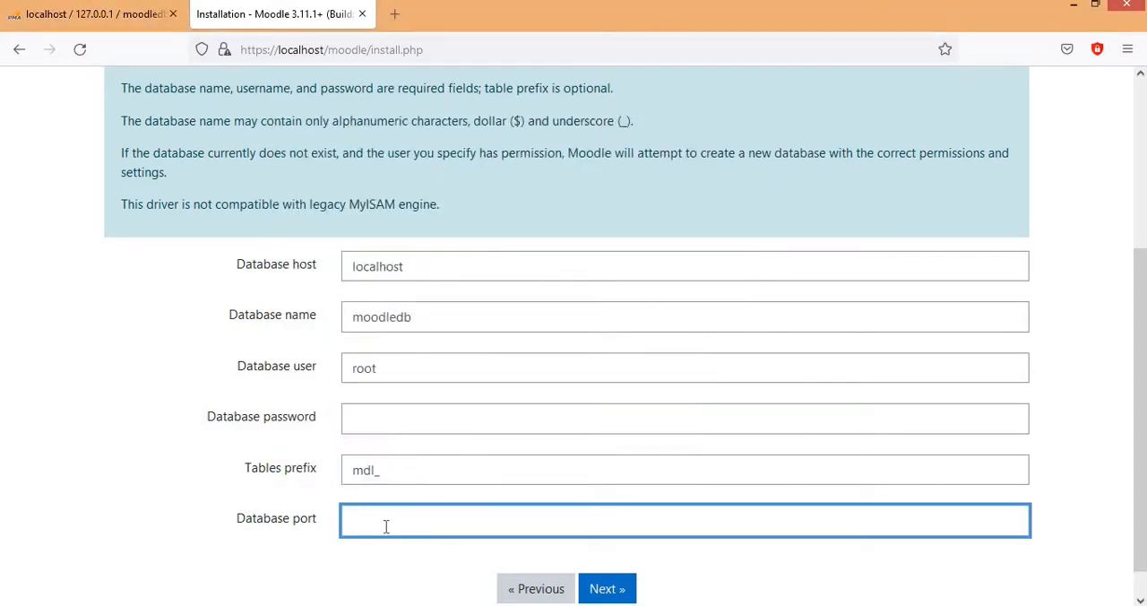
text(3306)
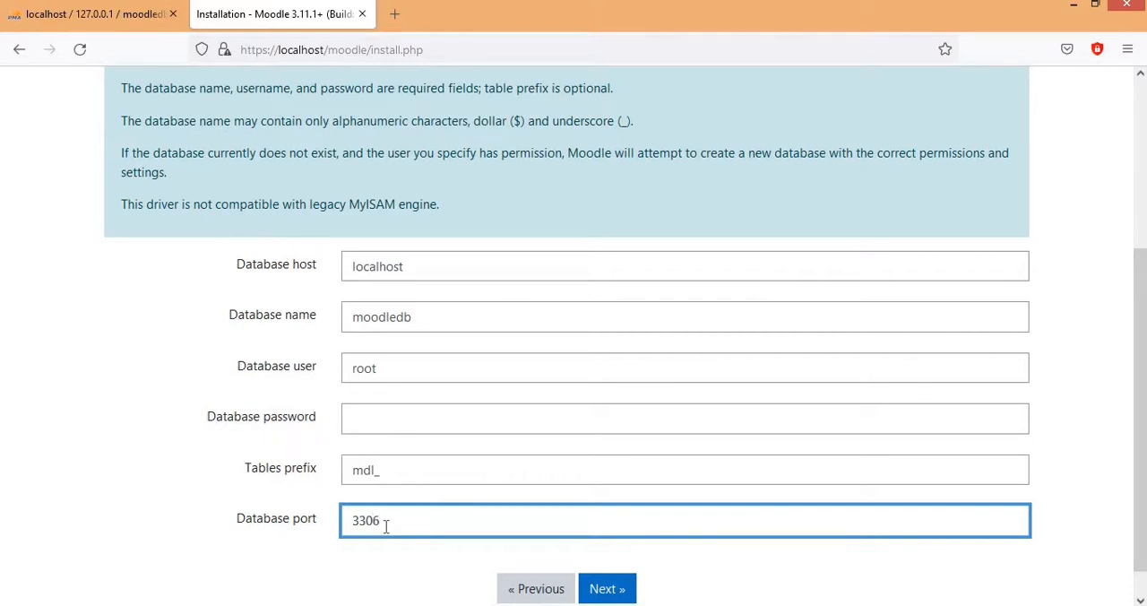
click(614, 590)
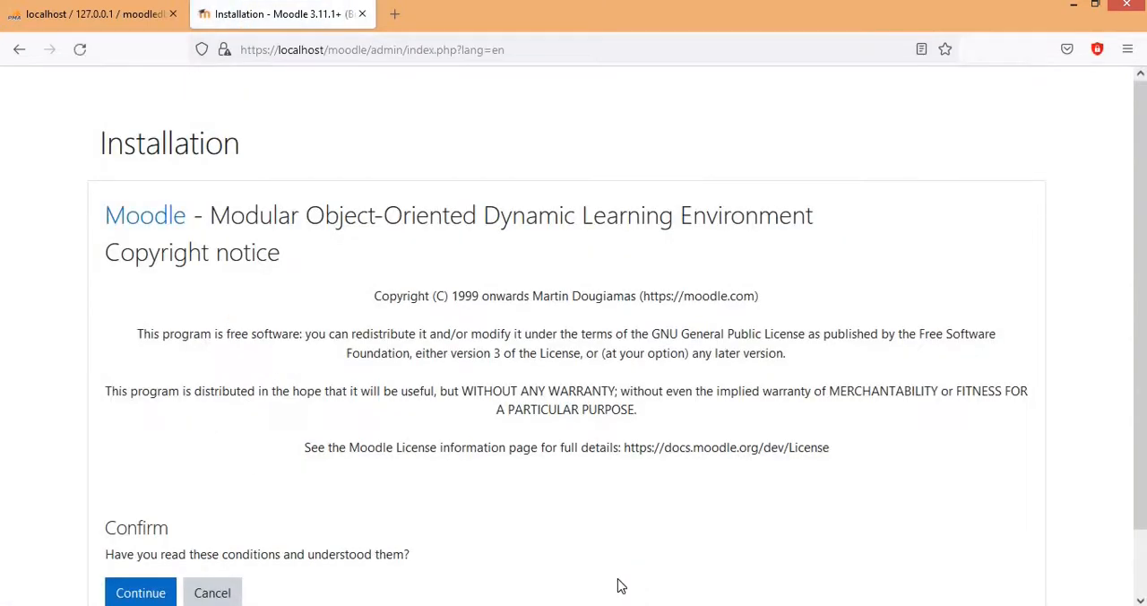
Step: Accept the Moodle copyright conditions and review the server checks for missing PHP extensions and settings
scroll(471, 379, down, 1)
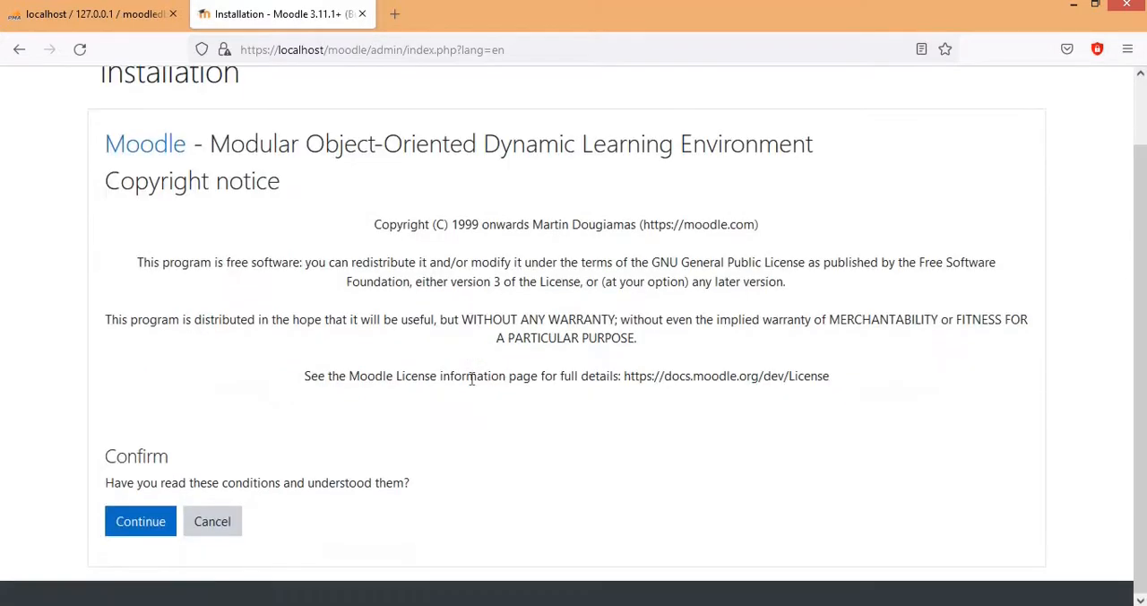
click(151, 529)
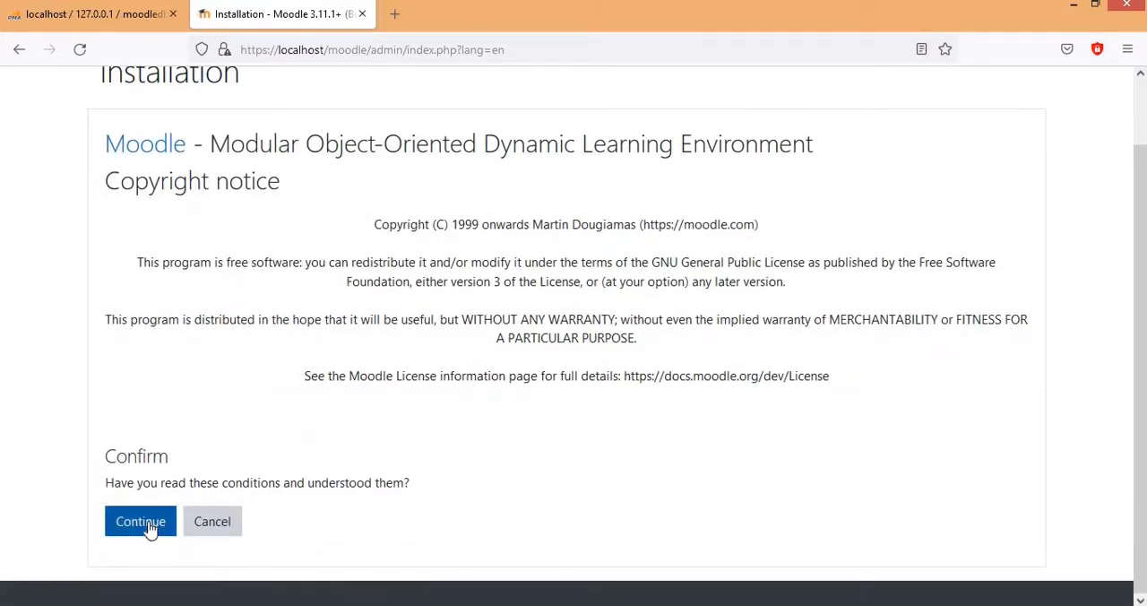
click(150, 529)
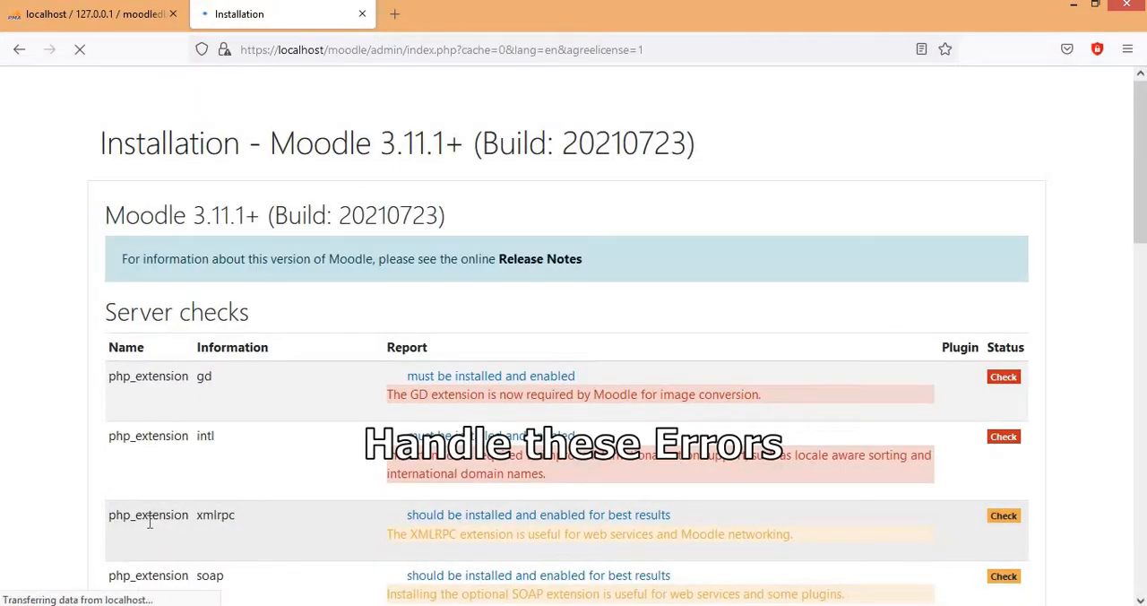
scroll(327, 406, down, 1)
scroll(327, 406, down, 1)
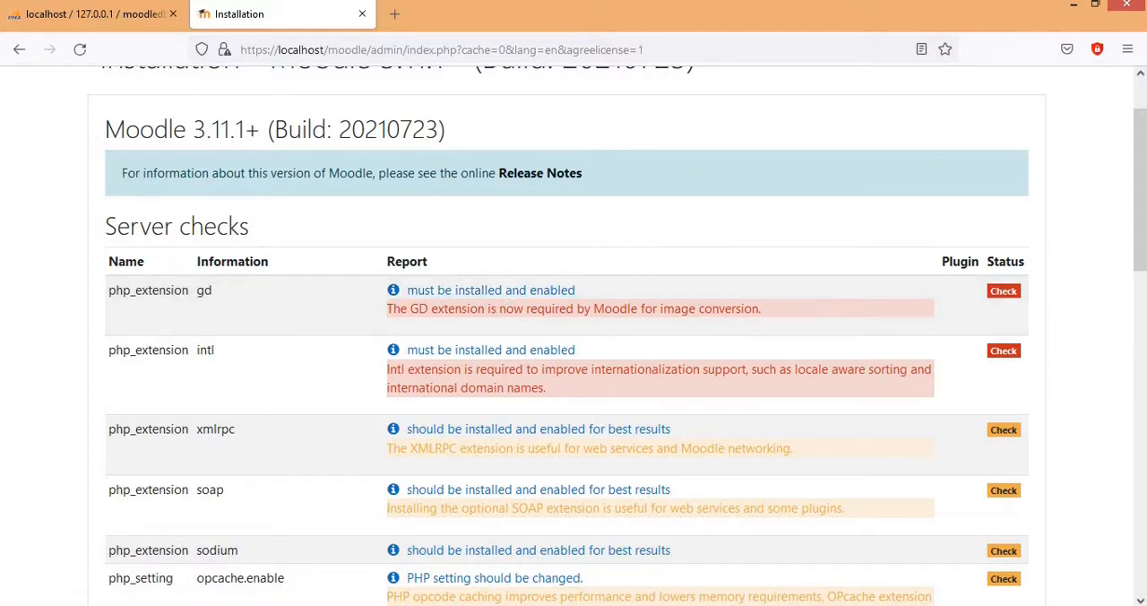
Step: Switch to the XAMPP Control Panel and open Apache's PHP (php.ini) configuration file
click(275, 605)
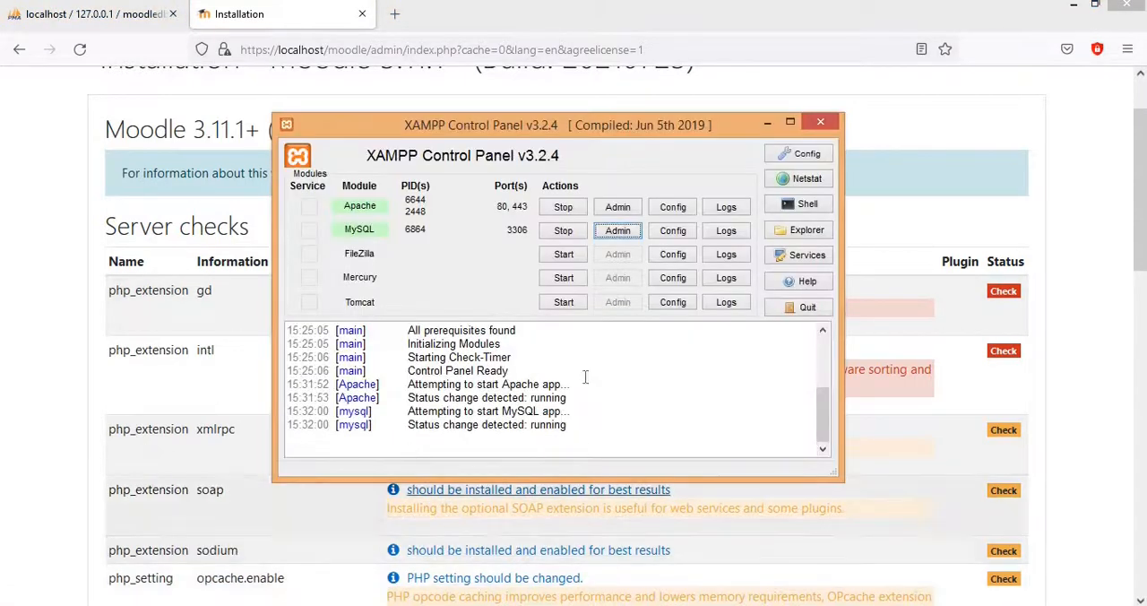
click(686, 215)
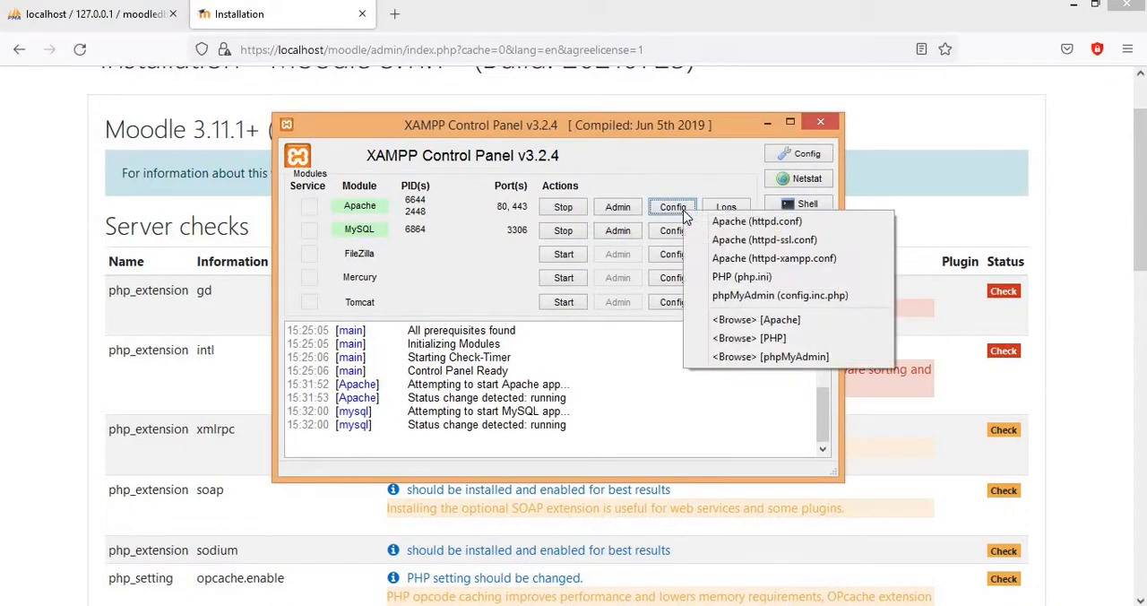
click(742, 277)
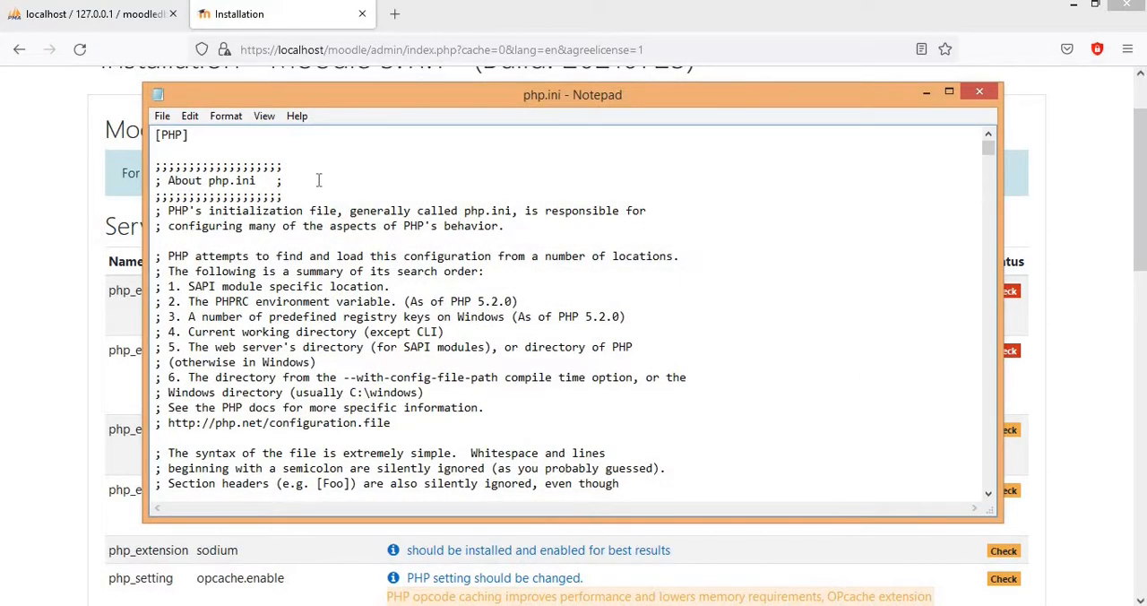
Step: Search the php.ini file downward for GD to locate the gd extension entry
click(226, 117)
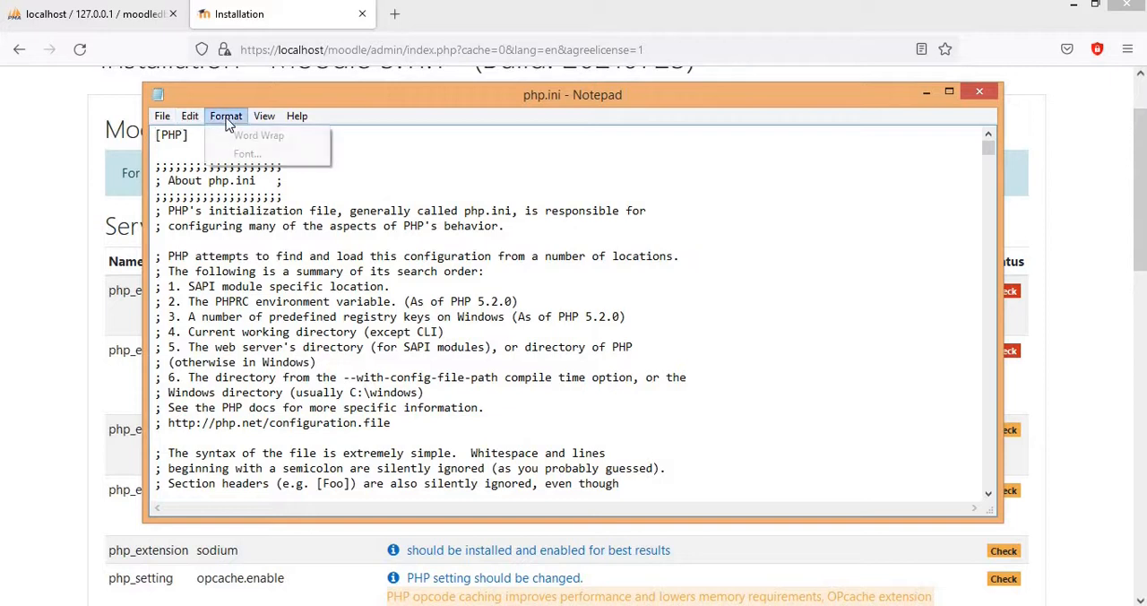
mouse_move(199, 123)
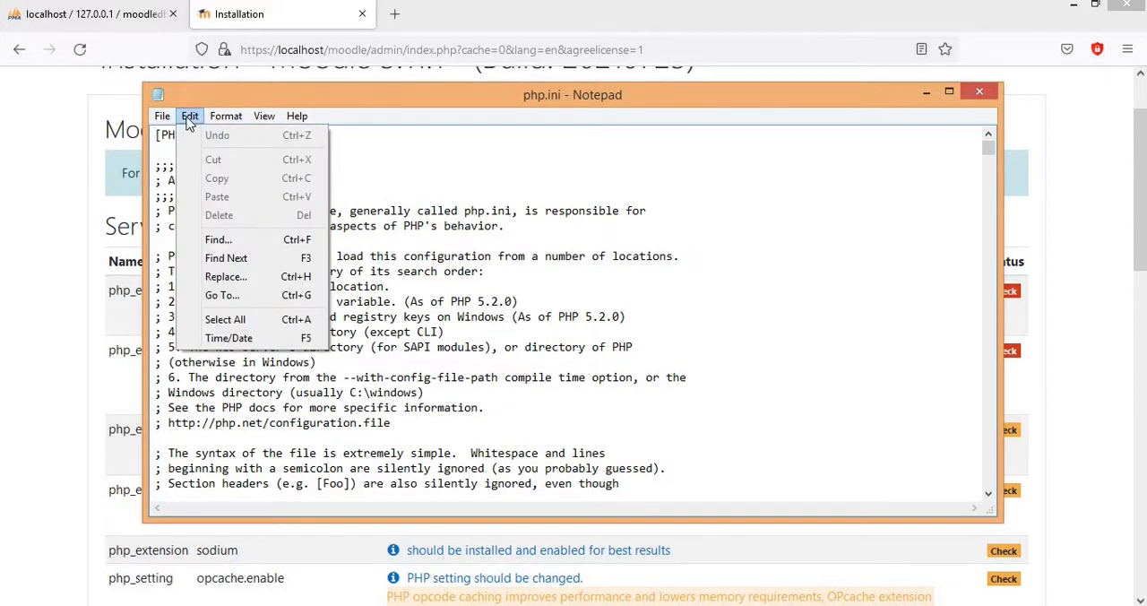
click(218, 239)
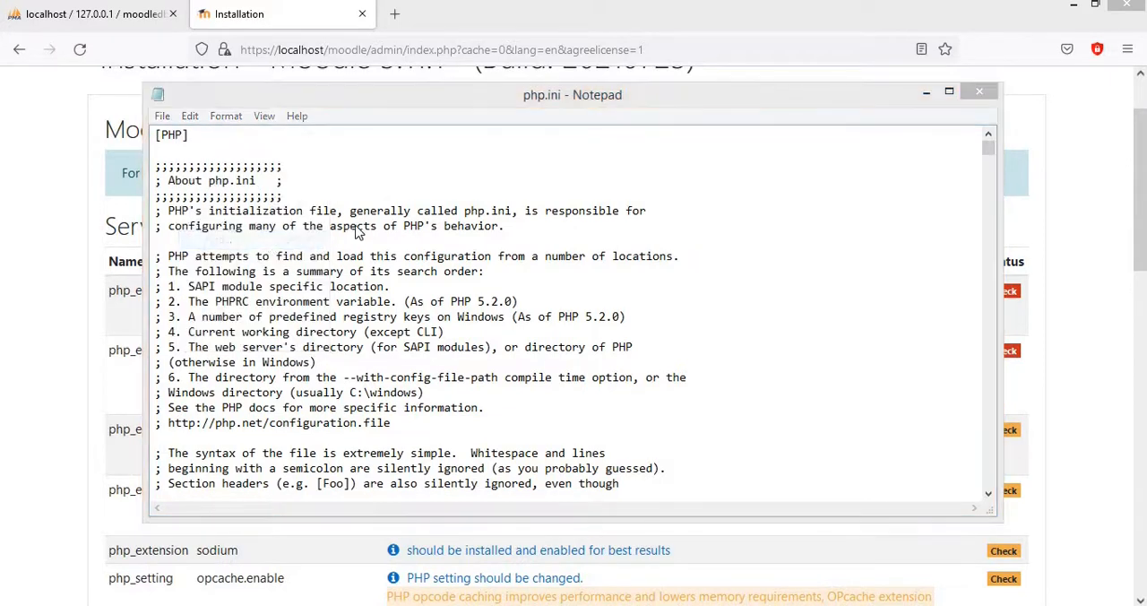
drag(398, 234, 507, 197)
text(GD)
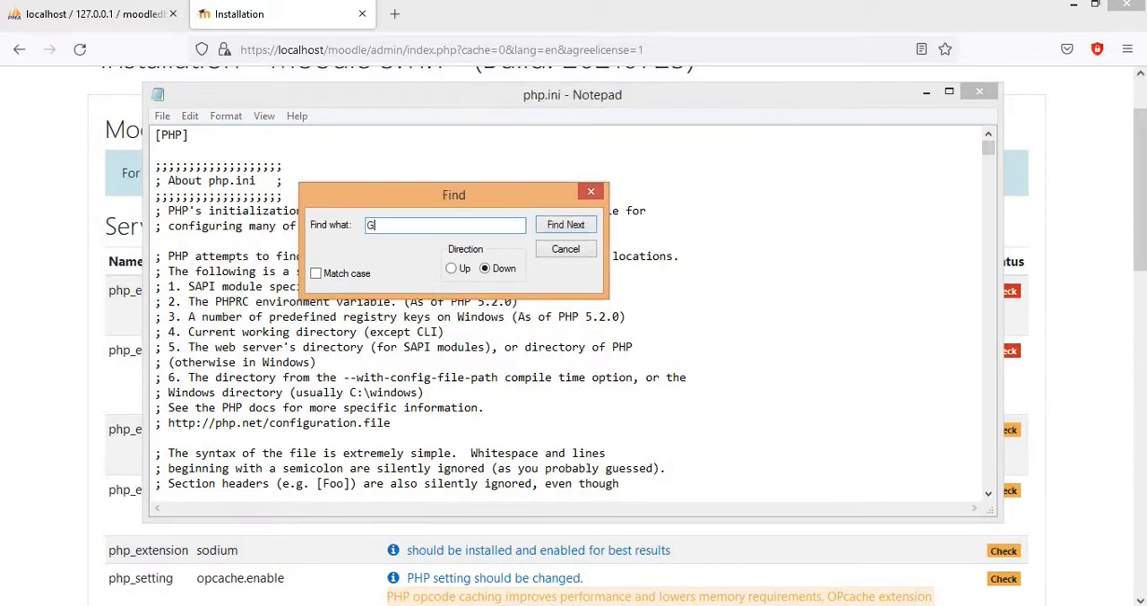
click(570, 228)
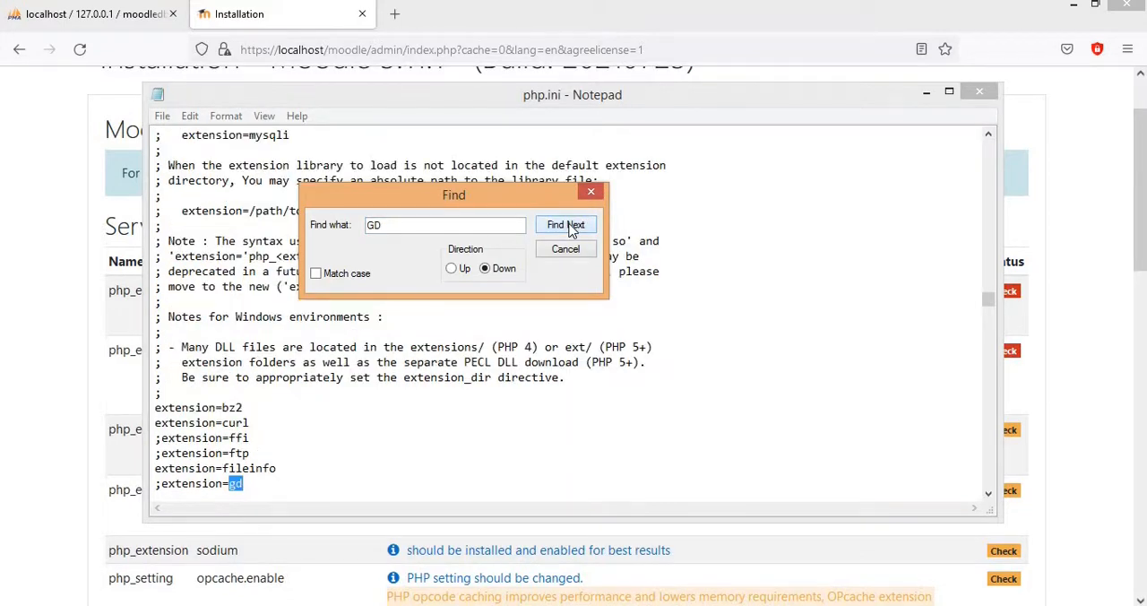
click(591, 191)
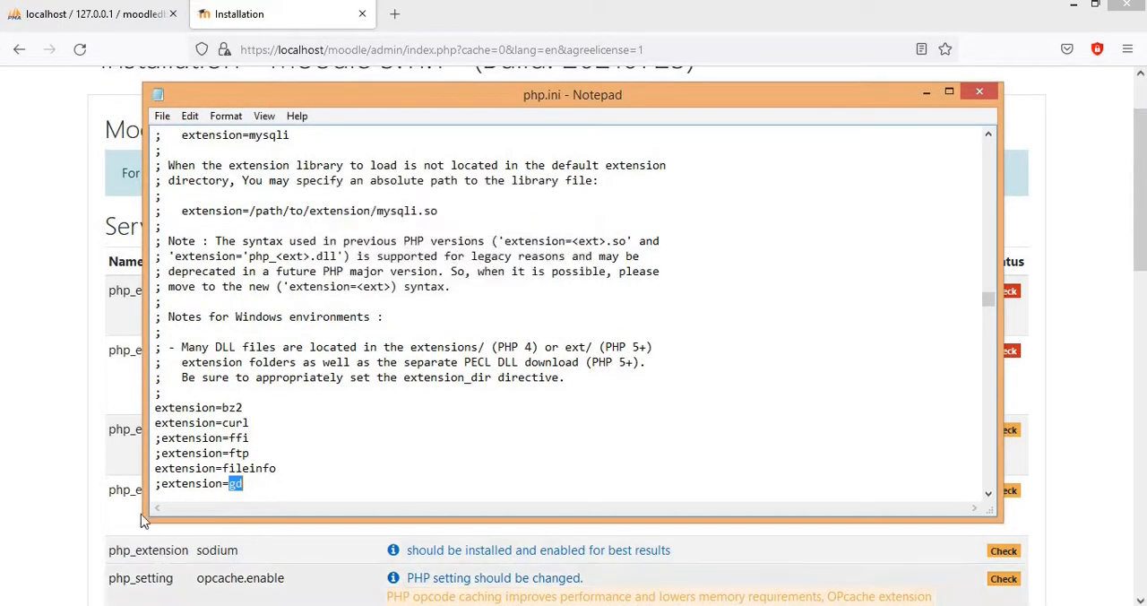
Step: Uncomment the extension=gd line by removing its leading semicolon, then save and close php.ini
click(160, 483)
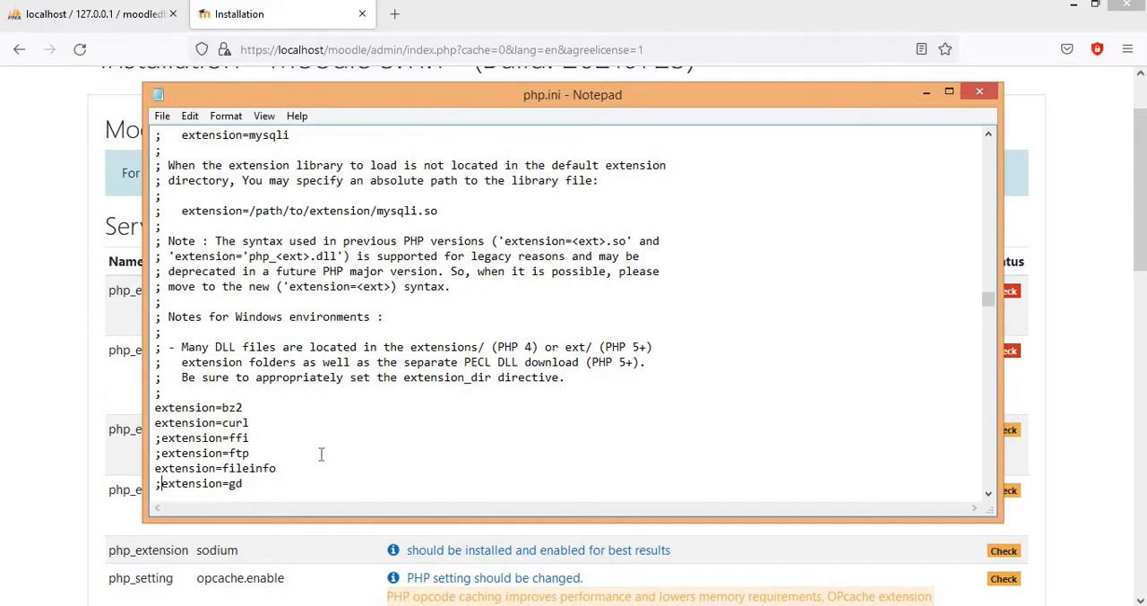
key(BackSpace)
click(162, 118)
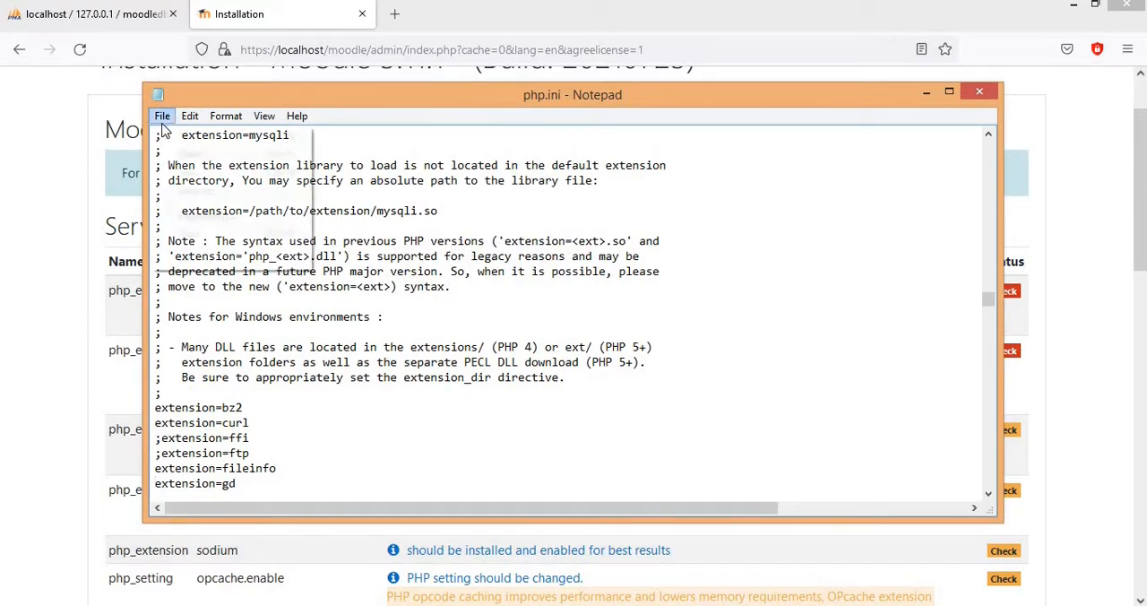
click(192, 173)
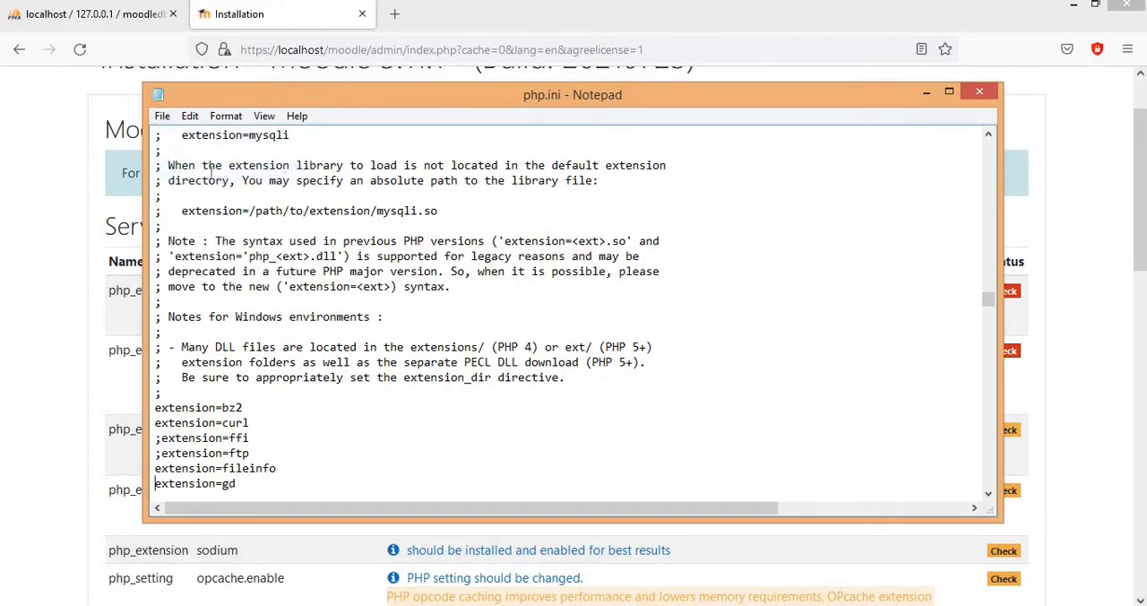
click(976, 93)
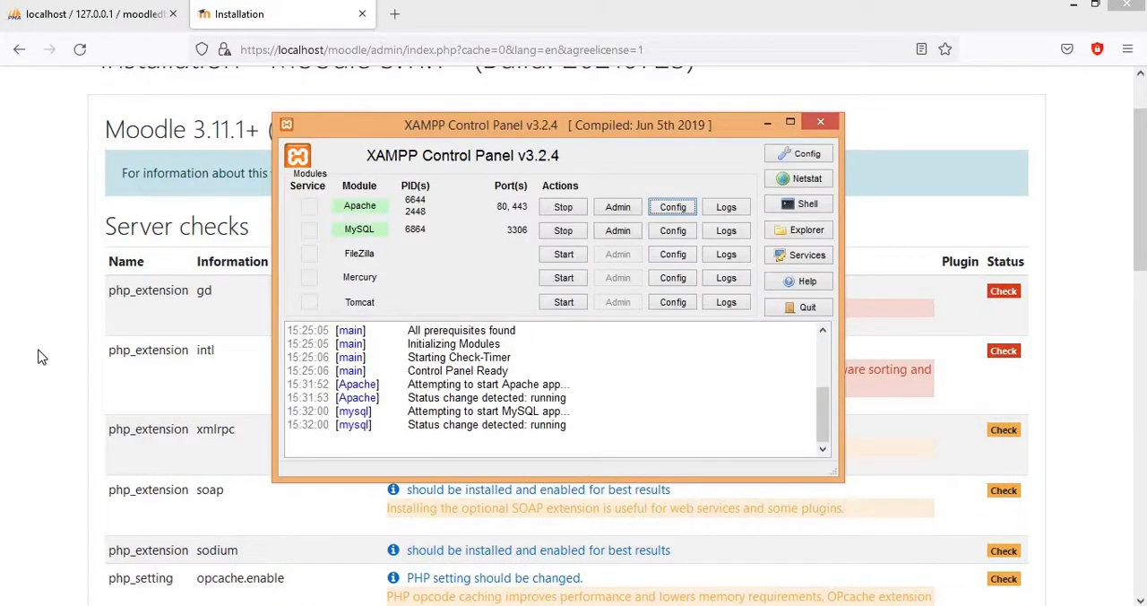
Step: Return to the Moodle installation page and reload the server checks
click(205, 359)
scroll(506, 352, down, 5)
scroll(496, 351, down, 5)
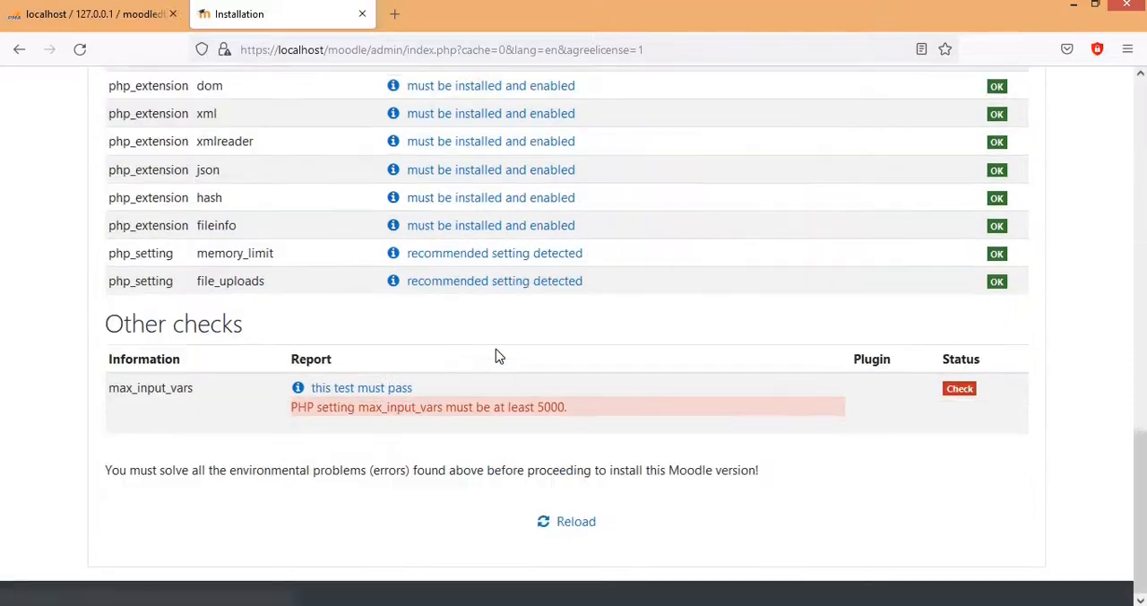
click(576, 523)
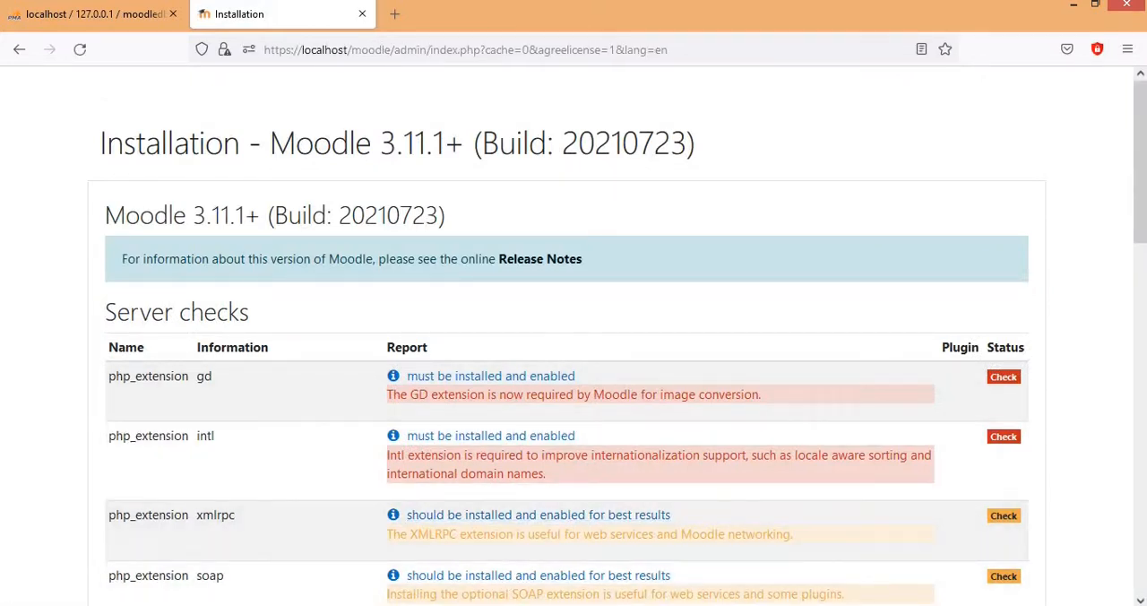
Step: Switch to the XAMPP Control Panel and restart Apache by stopping and starting it
key(alt+Tab)
click(565, 208)
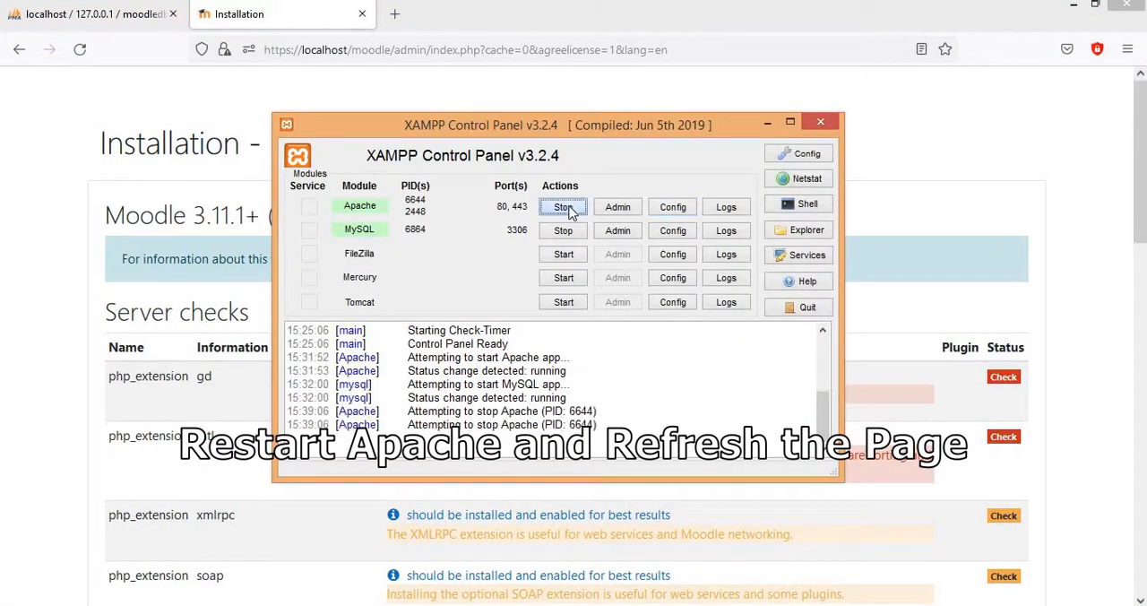
click(566, 208)
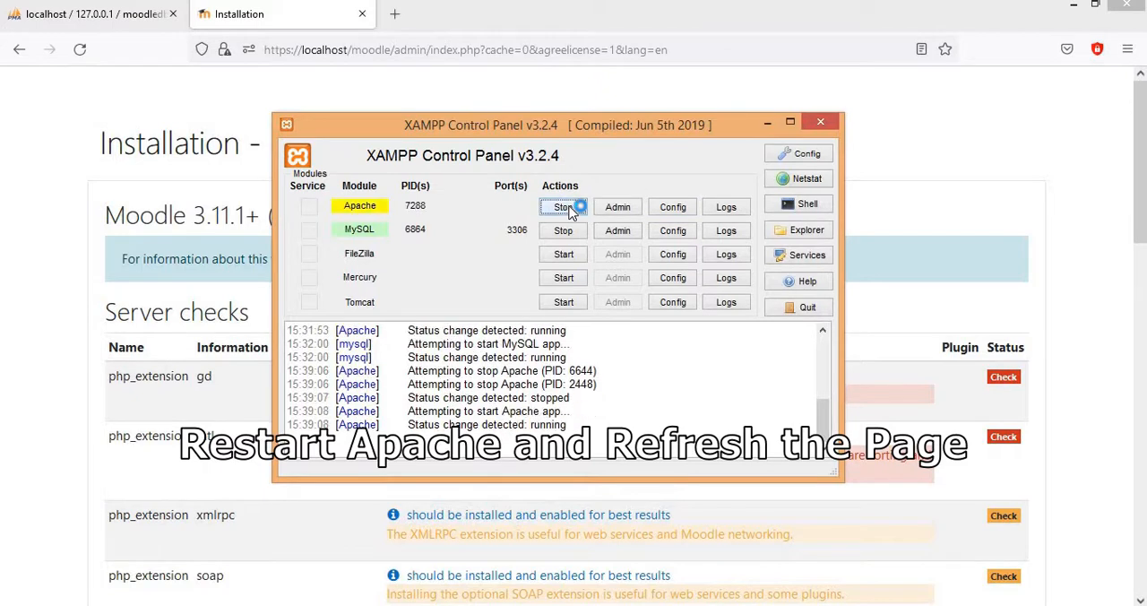
Step: Go back to the Moodle installation page and rerun the server checks with the restarted Apache
click(809, 204)
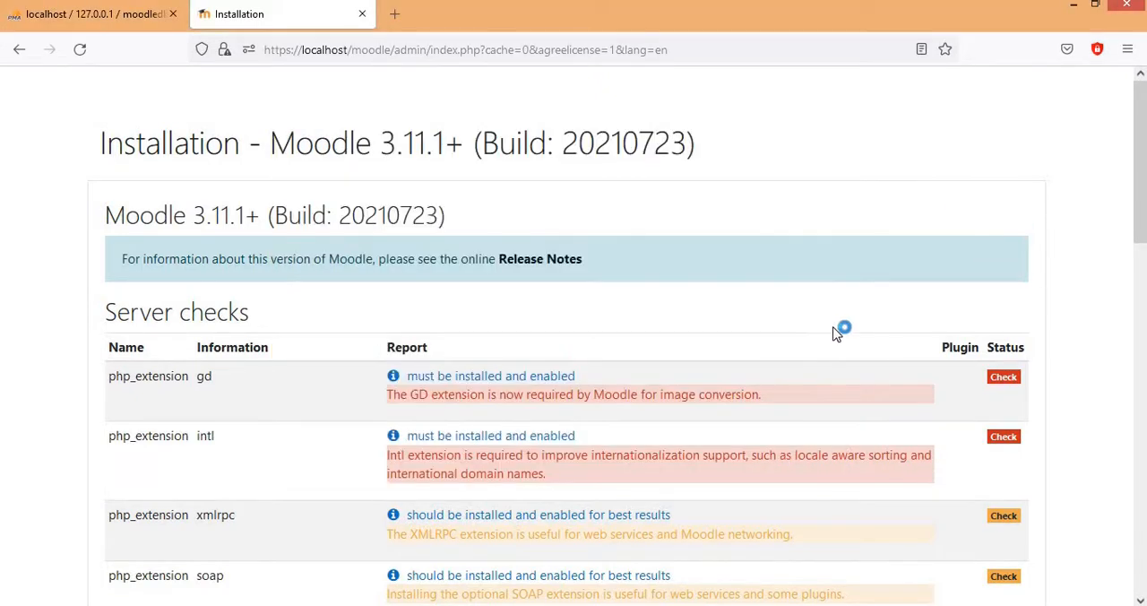
click(1043, 270)
scroll(631, 313, down, 20)
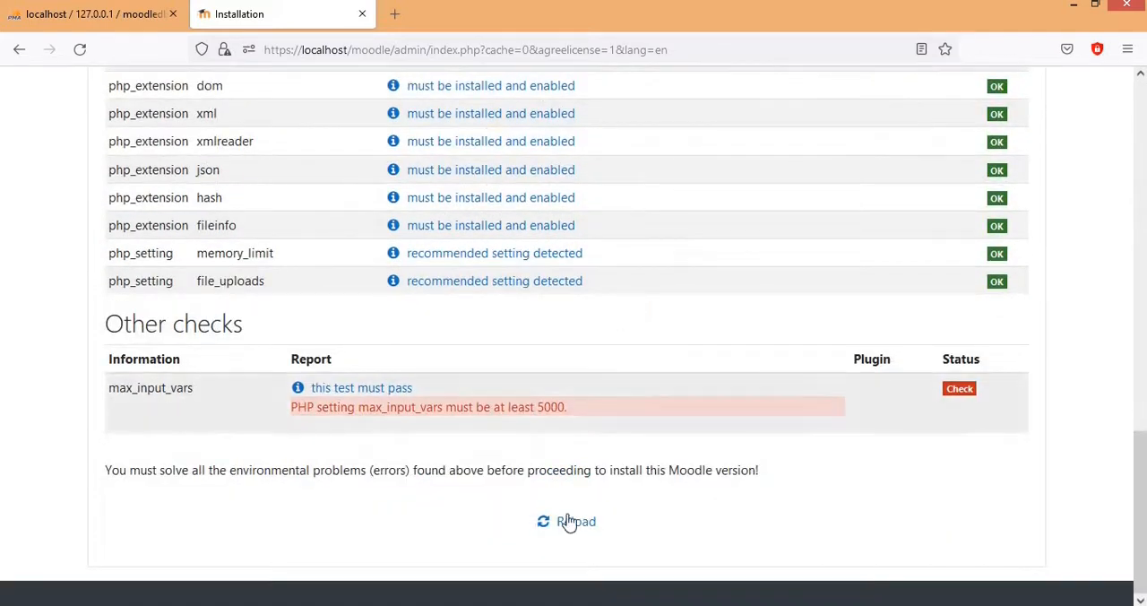
click(568, 521)
scroll(629, 279, up, 13)
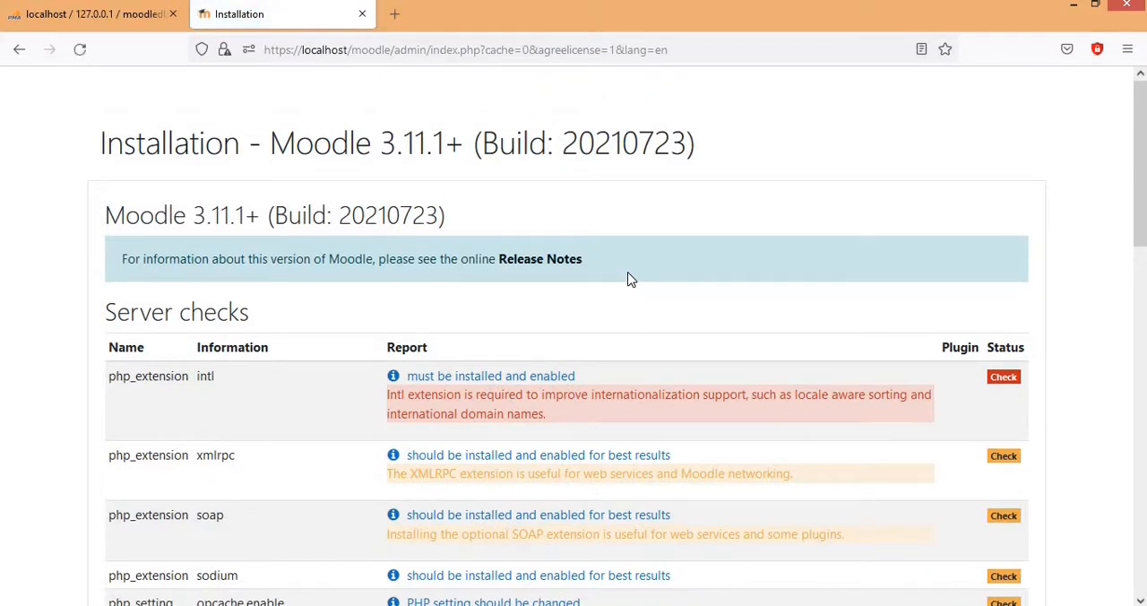
Step: Open the documentation for the intl extension check and copy the Windows line "extension= php_intl.dll"
click(495, 383)
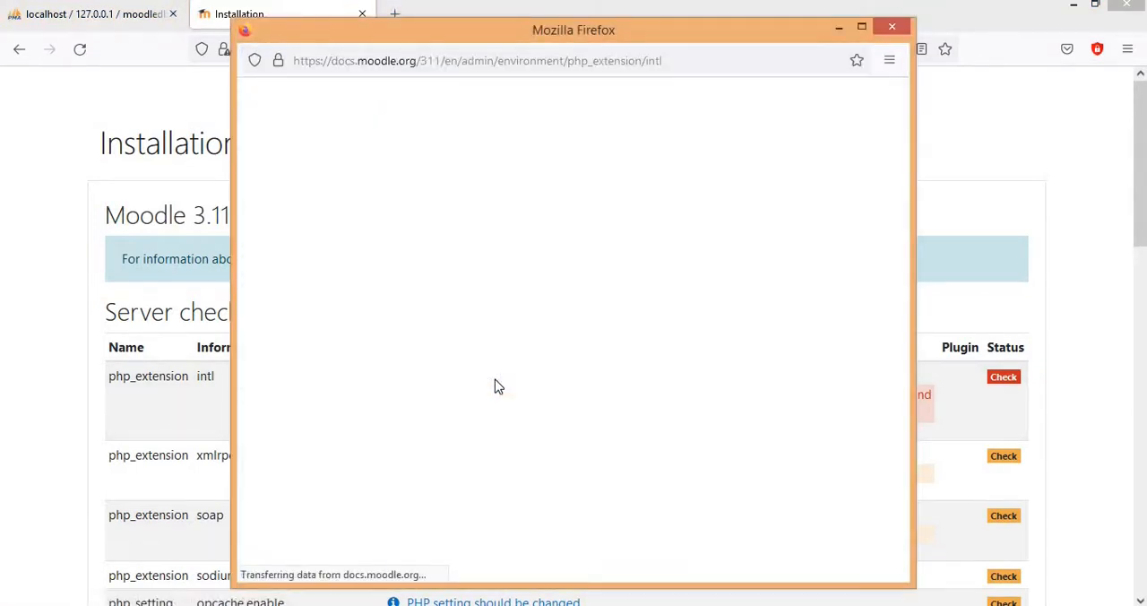
scroll(497, 385, down, 5)
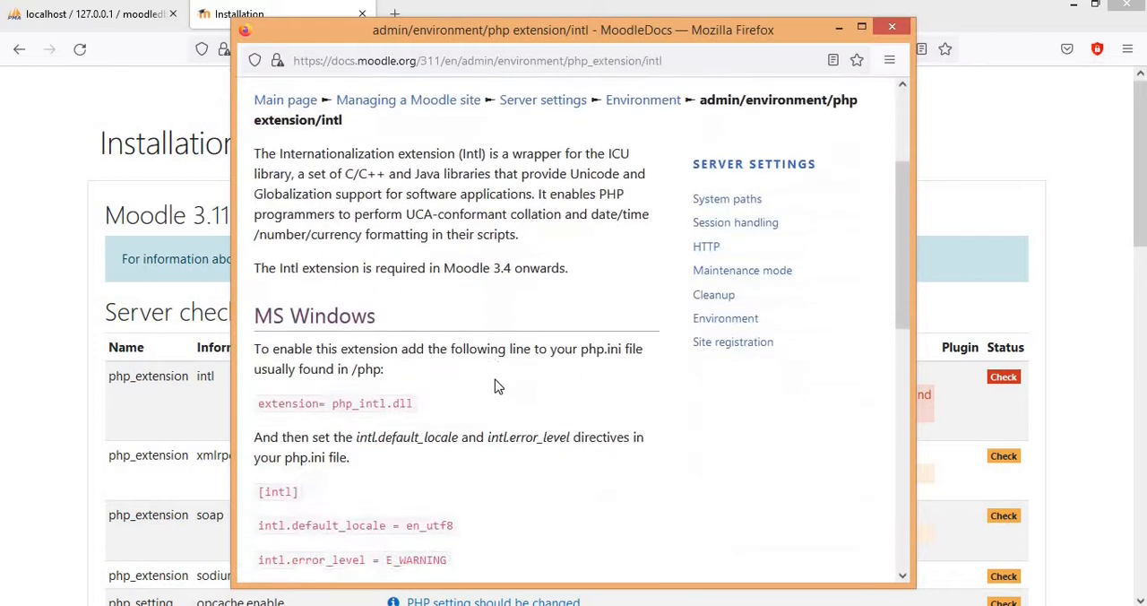
drag(419, 172, 266, 169)
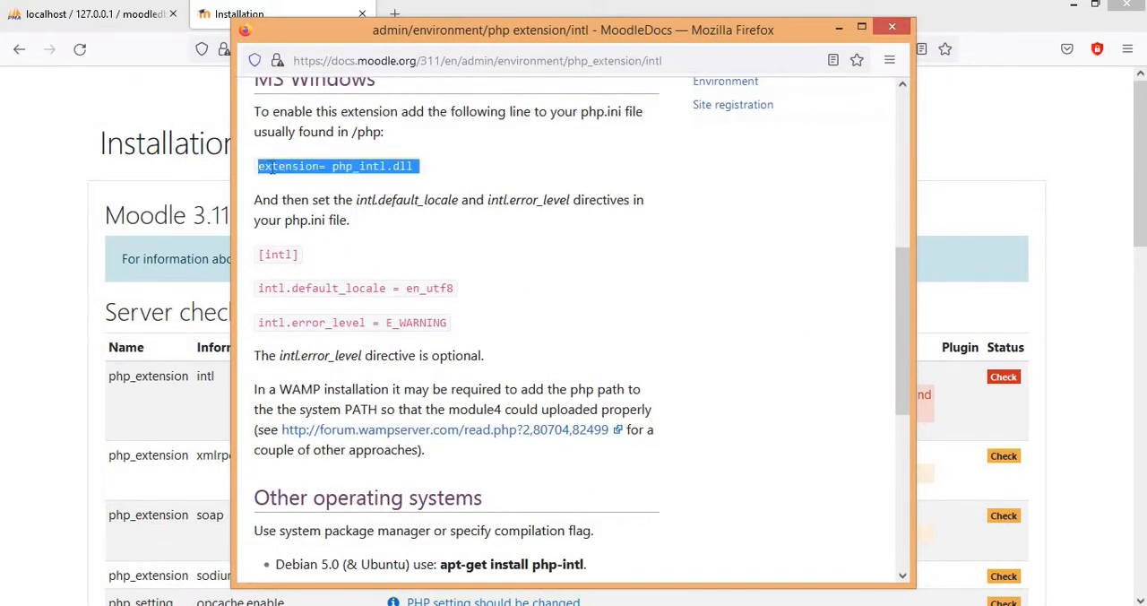
right_click(287, 169)
click(324, 179)
Step: Switch to the XAMPP Control Panel and open Apache's PHP (php.ini) configuration file again
click(394, 603)
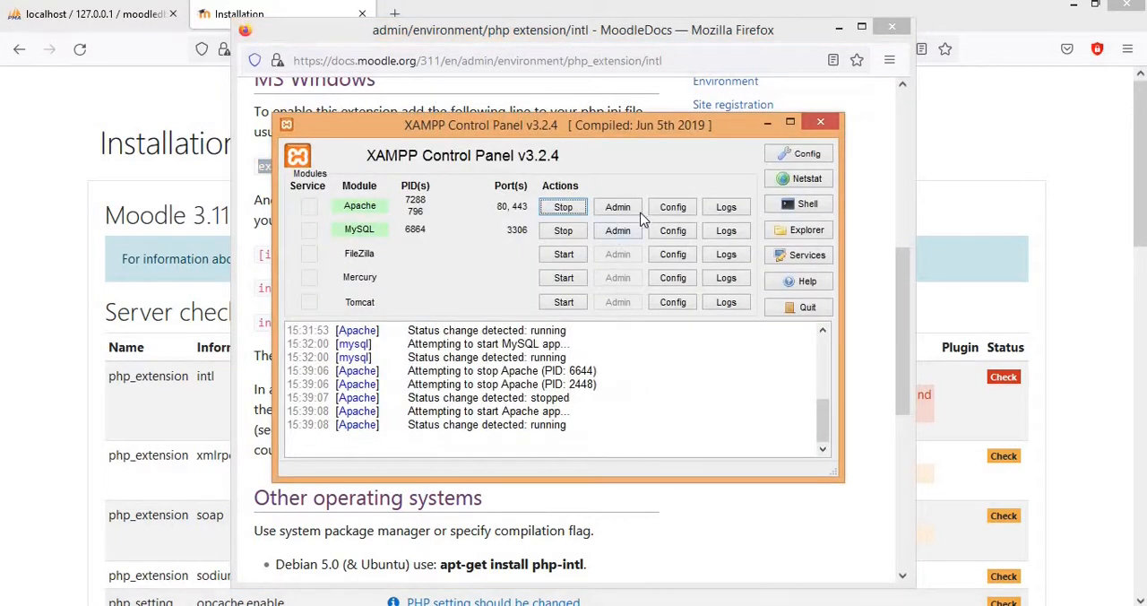
click(668, 211)
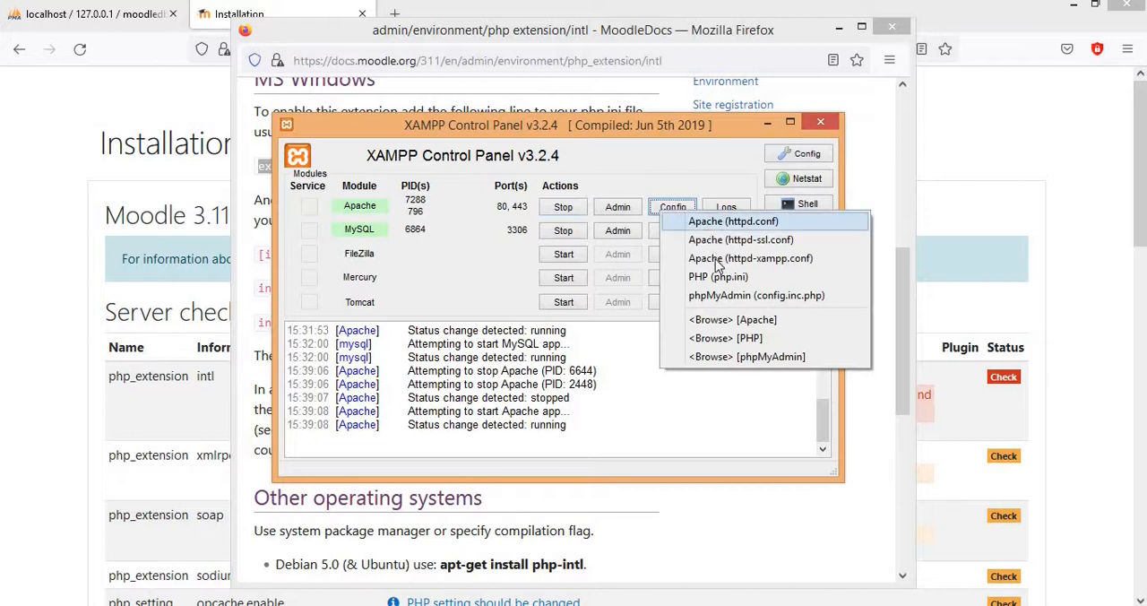
click(723, 277)
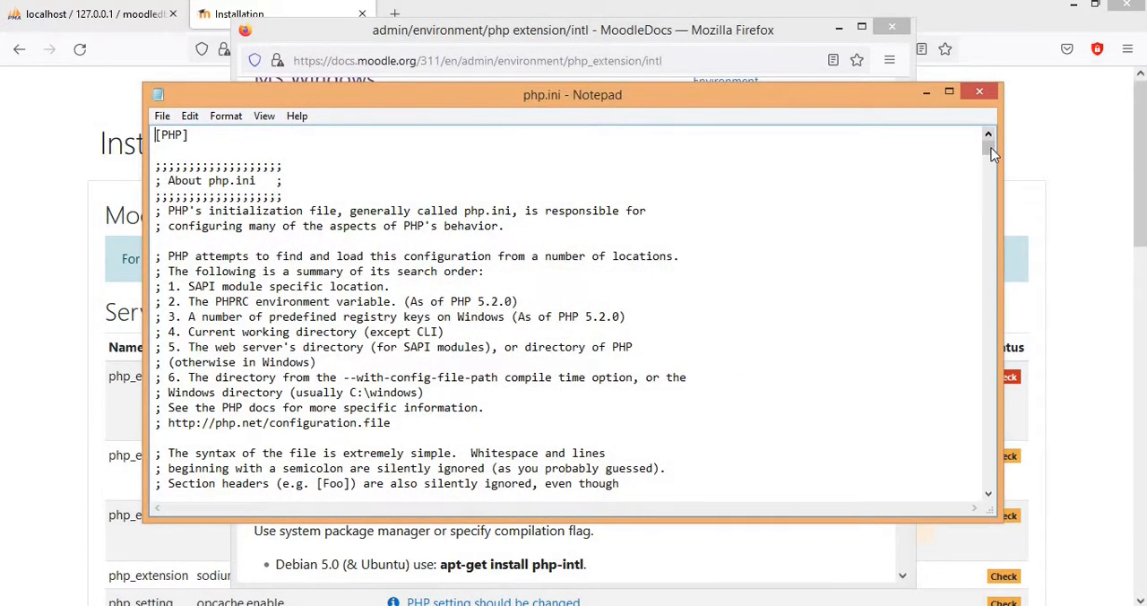
Step: Paste "extension= php_intl.dll" on a new line at the end of php.ini and add blank lines below it
drag(991, 148, 989, 480)
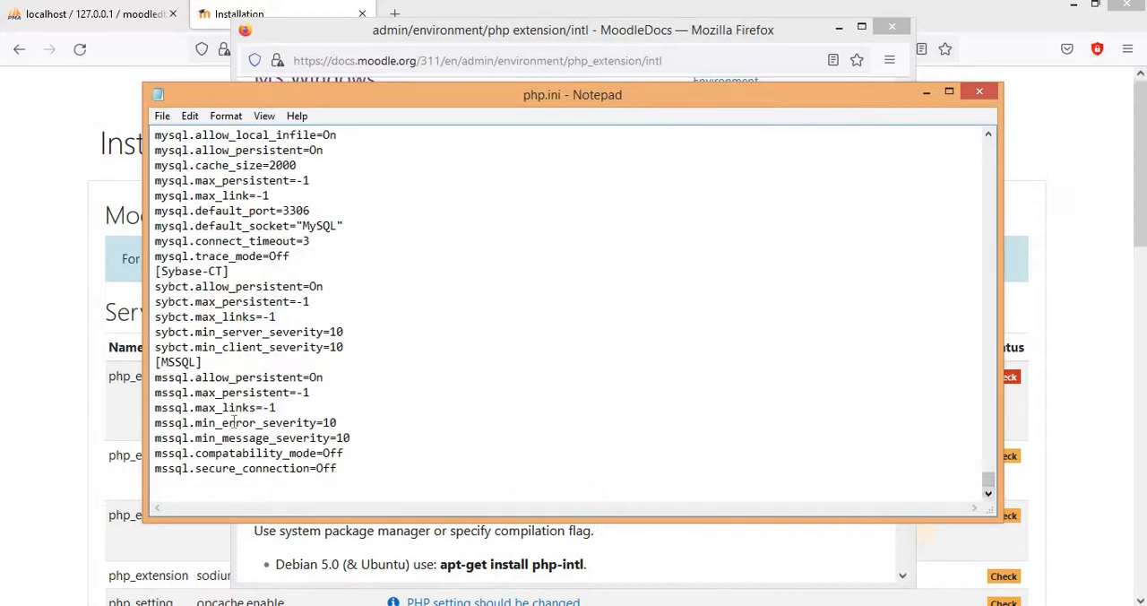
click(363, 471)
key(Return)
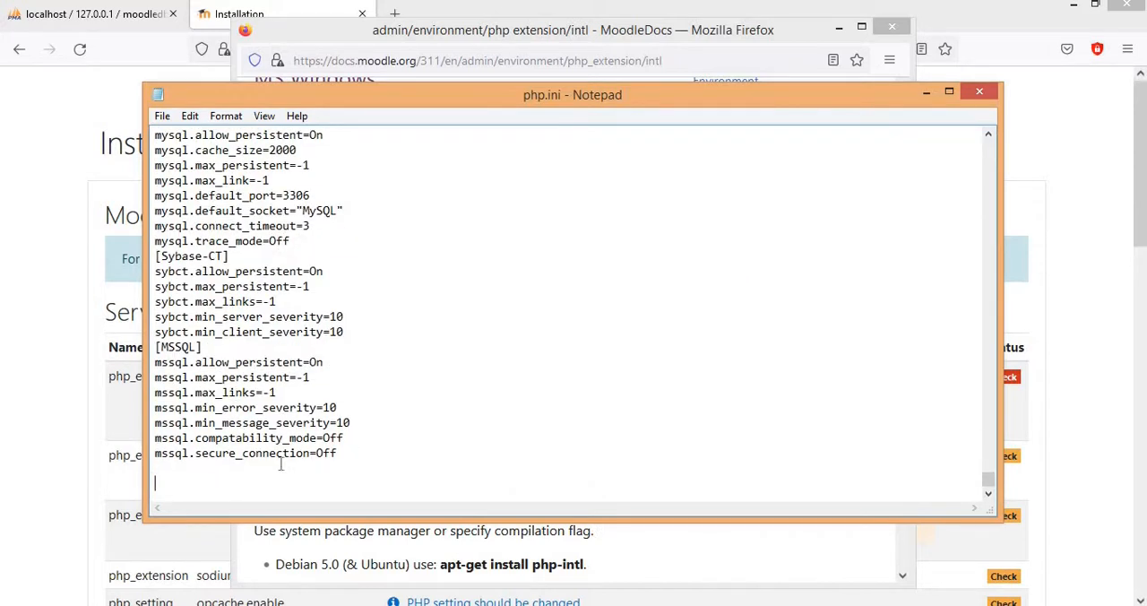
right_click(170, 491)
click(219, 330)
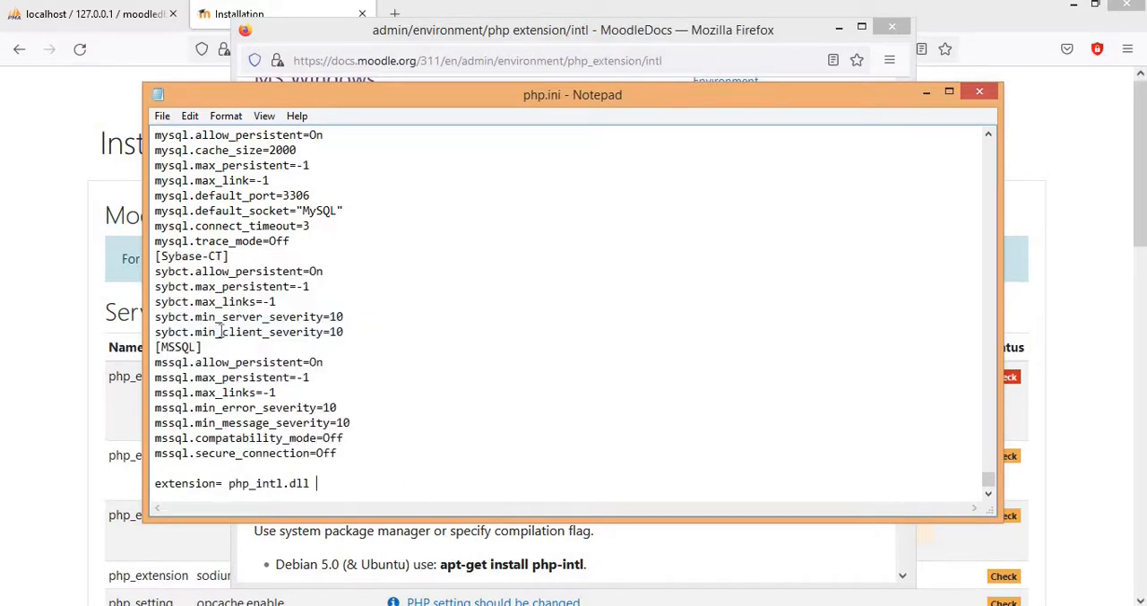
key(Return)
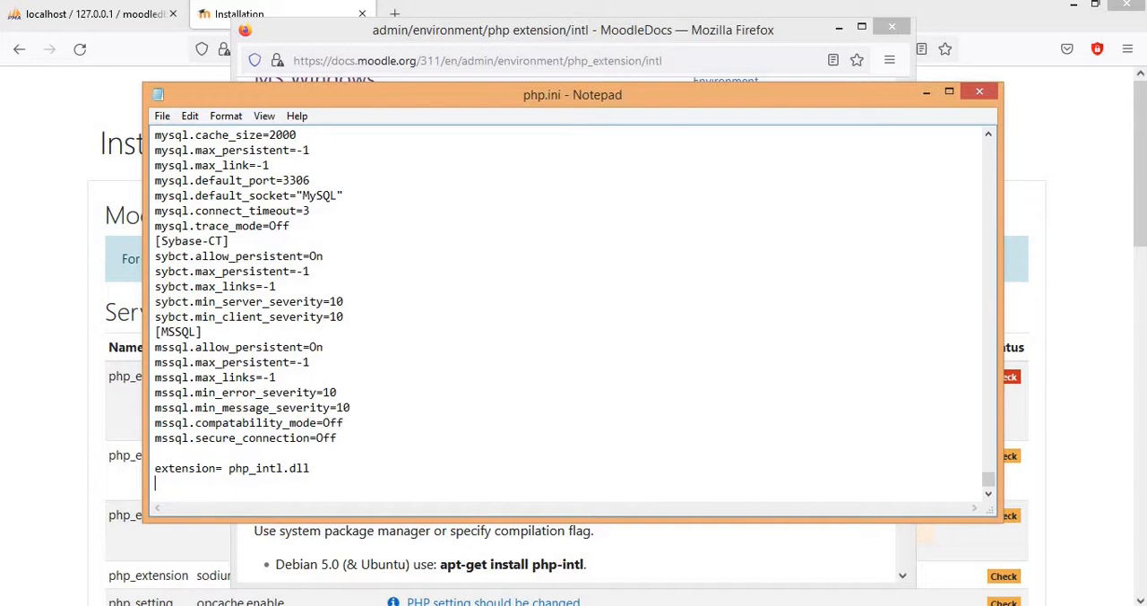
key(Return)
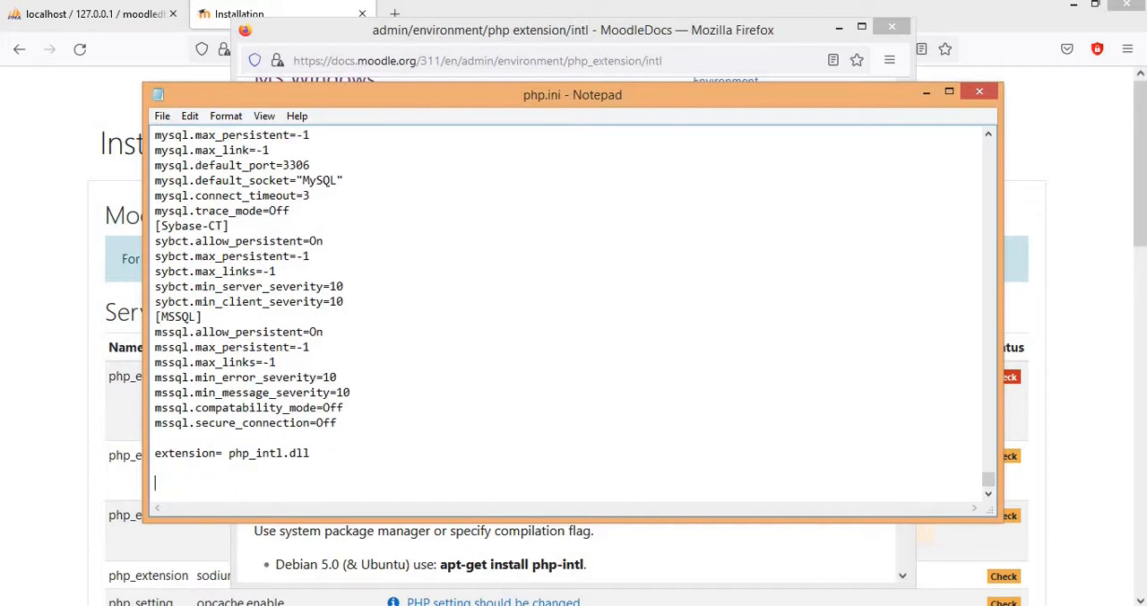
Step: Copy the [intl] section with intl.default_locale = en_utf8 and intl.error_level = E_WARNING from the intl documentation and return to php.ini
click(74, 317)
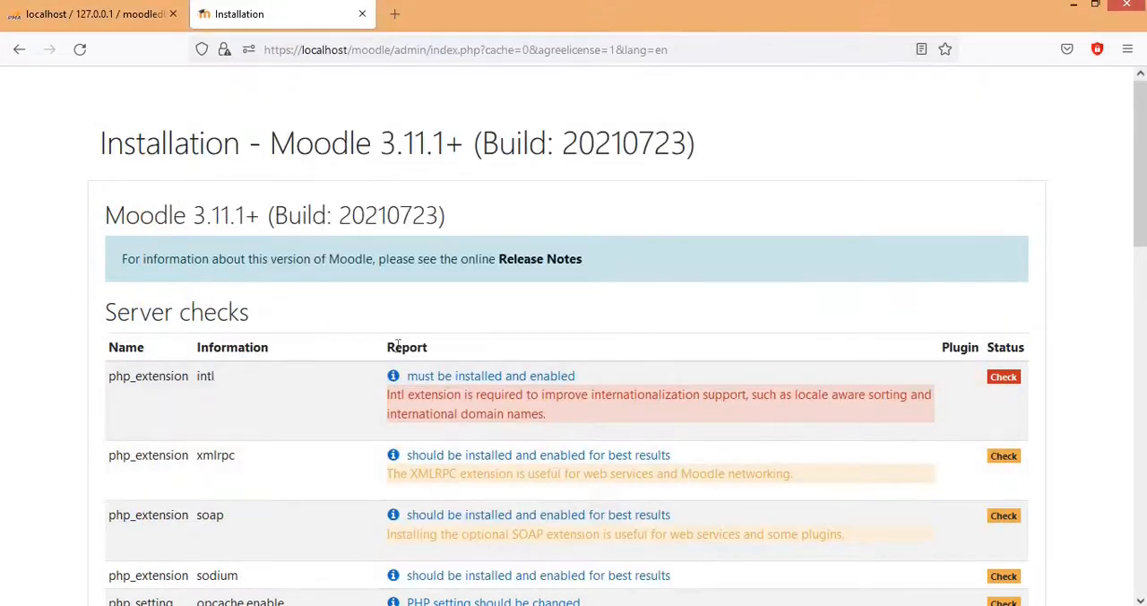
mouse_move(322, 596)
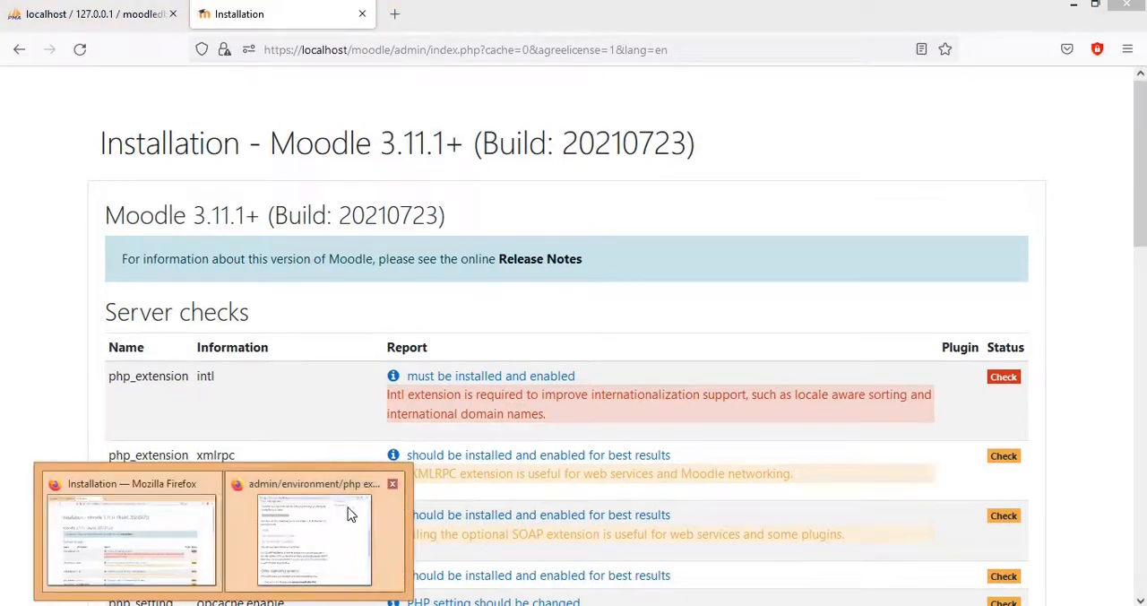
click(350, 515)
scroll(392, 388, down, 2)
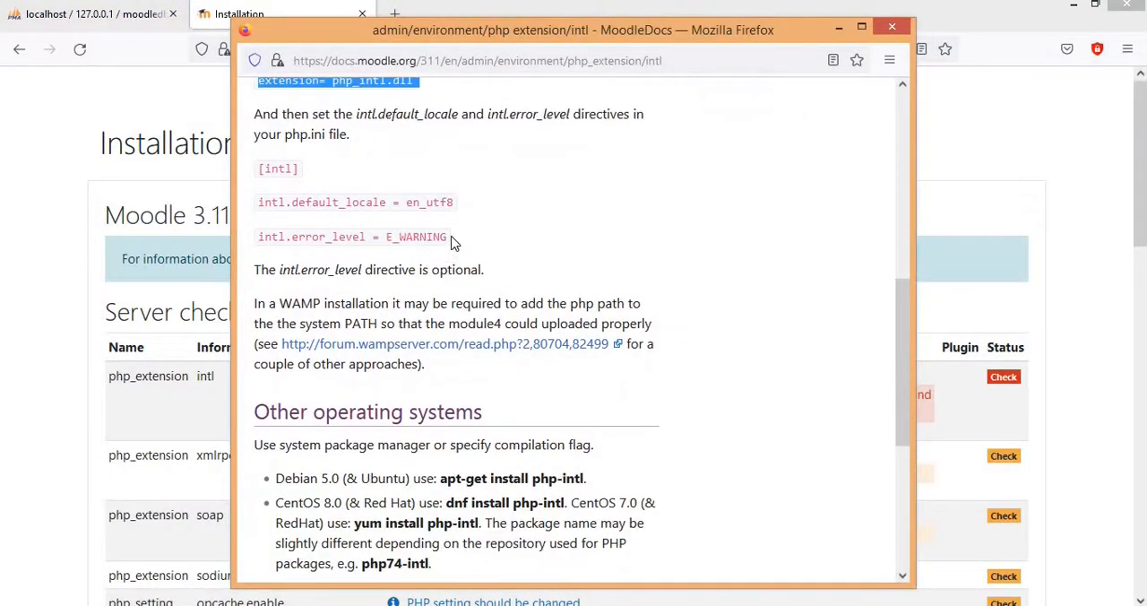
drag(453, 238, 268, 173)
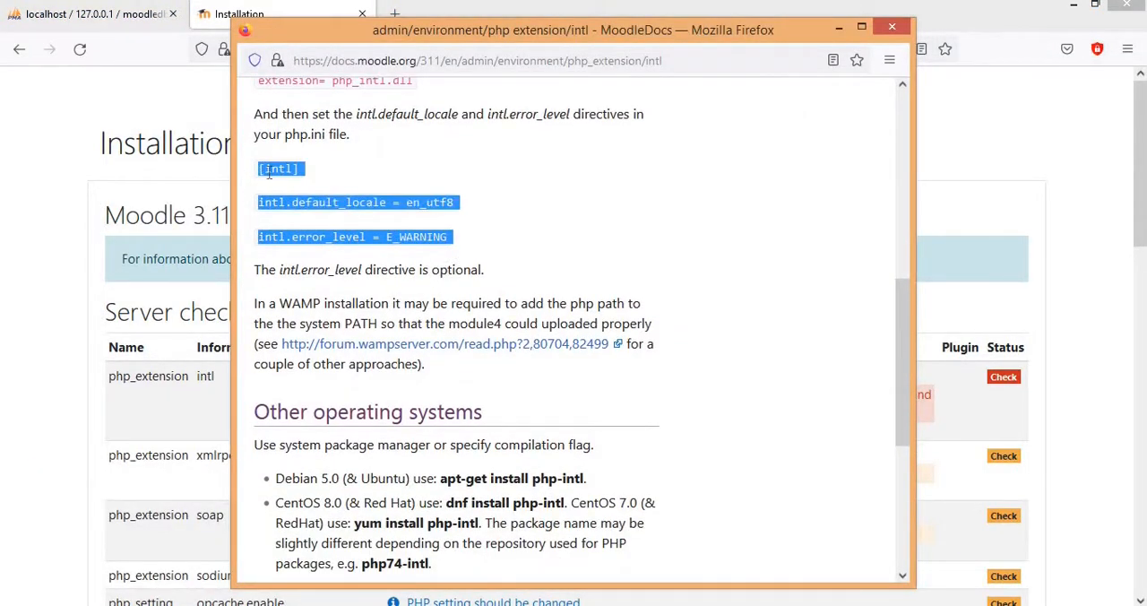
right_click(270, 173)
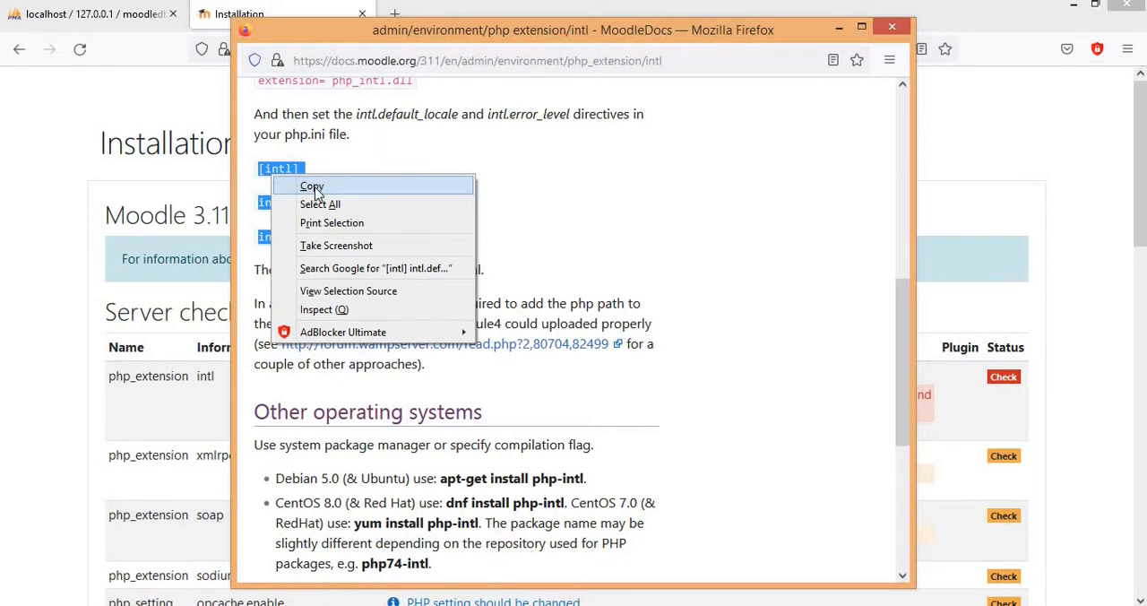
click(320, 187)
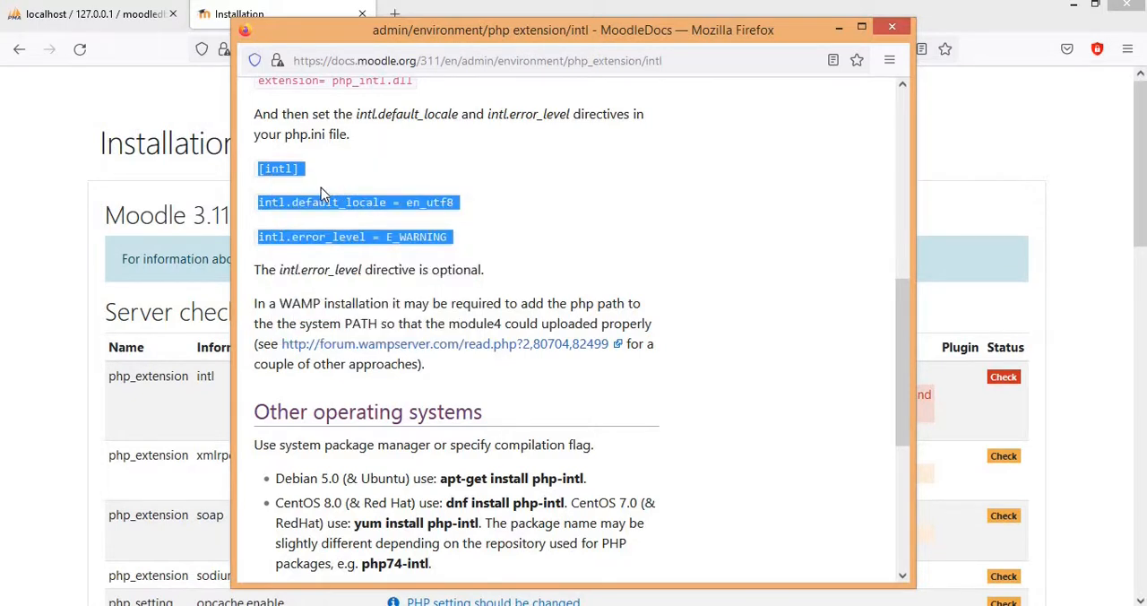
key(alt+Tab)
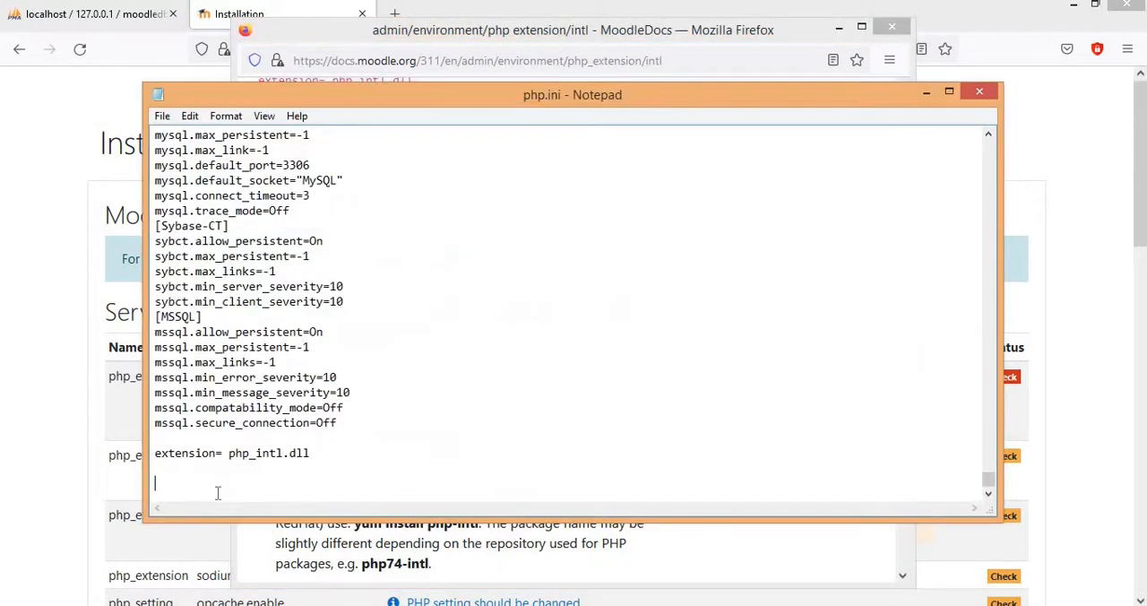
Step: Paste the copied [intl] section below the intl extension line in php.ini and remove its leading space and extra blank lines
right_click(161, 478)
click(230, 325)
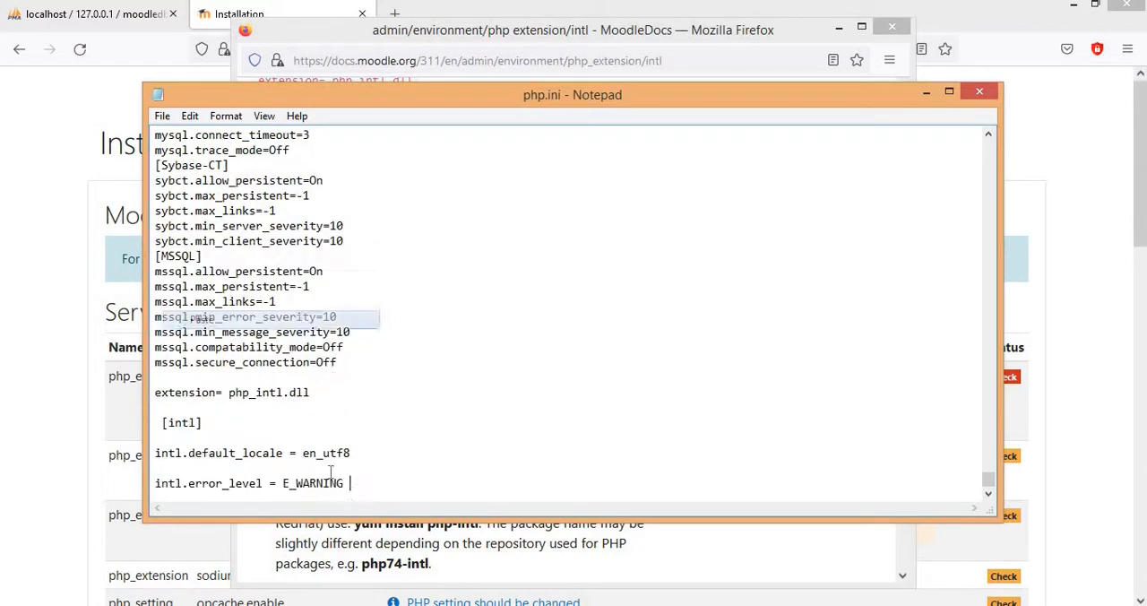
click(163, 409)
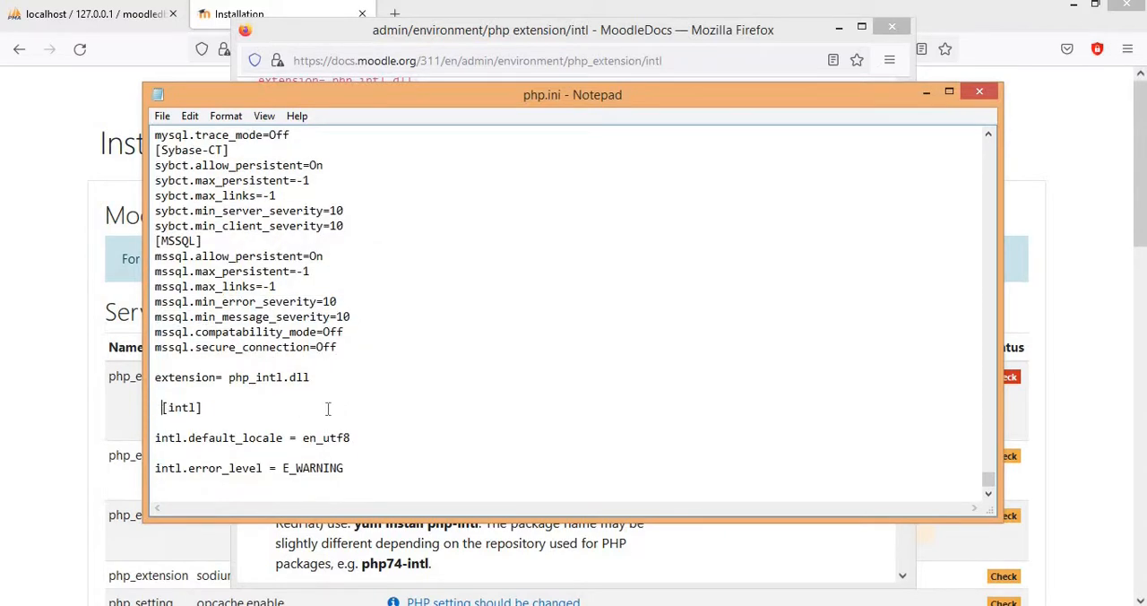
key(BackSpace)
click(198, 428)
key(BackSpace)
key(BackSpace)
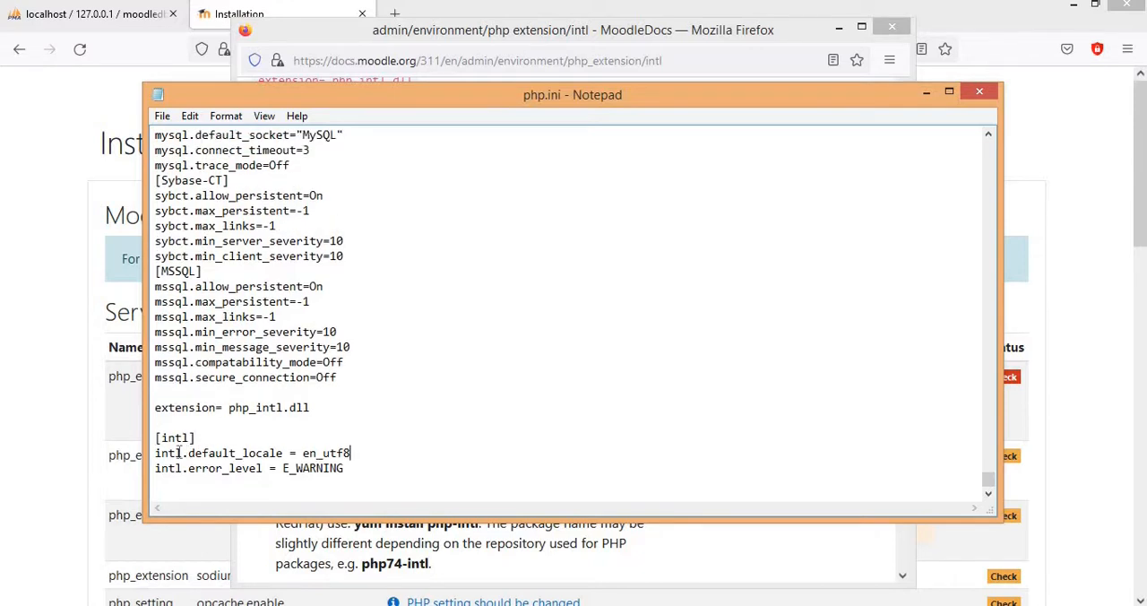
Step: Save php.ini and close both the file and the intl documentation window
click(163, 119)
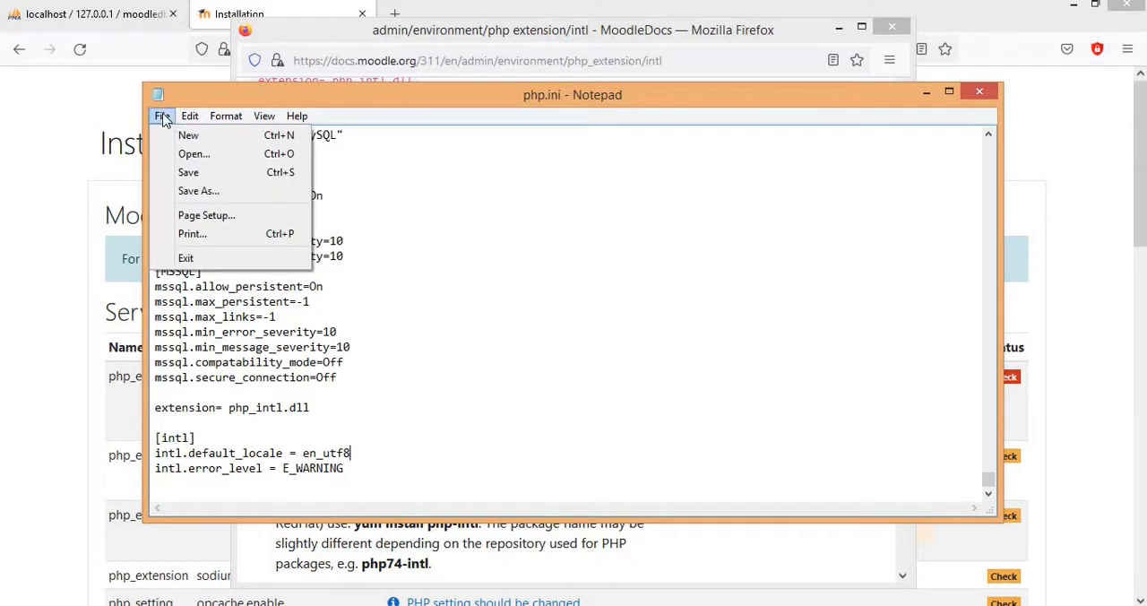
click(183, 173)
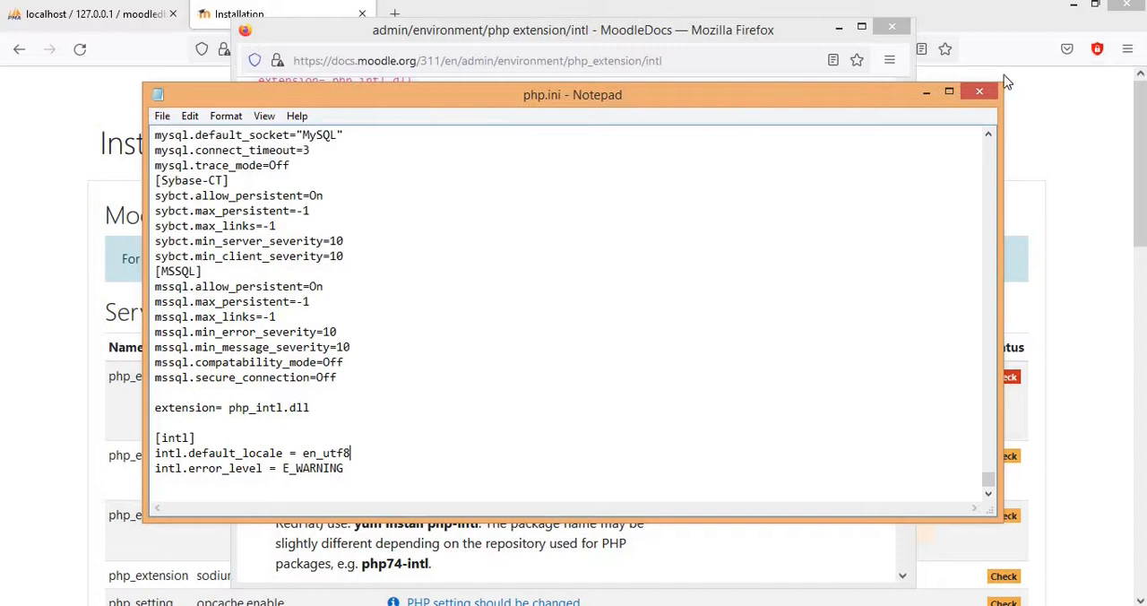
click(985, 93)
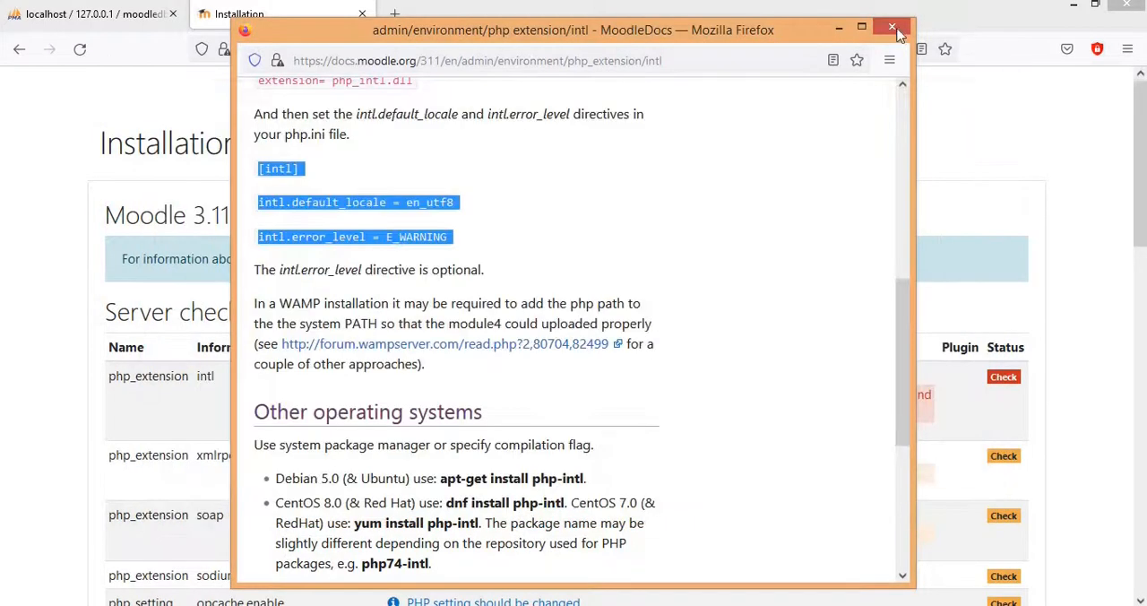
click(892, 27)
Step: Switch to the XAMPP Control Panel, restart Apache, and reload the Moodle installation page in Firefox
key(alt+Tab)
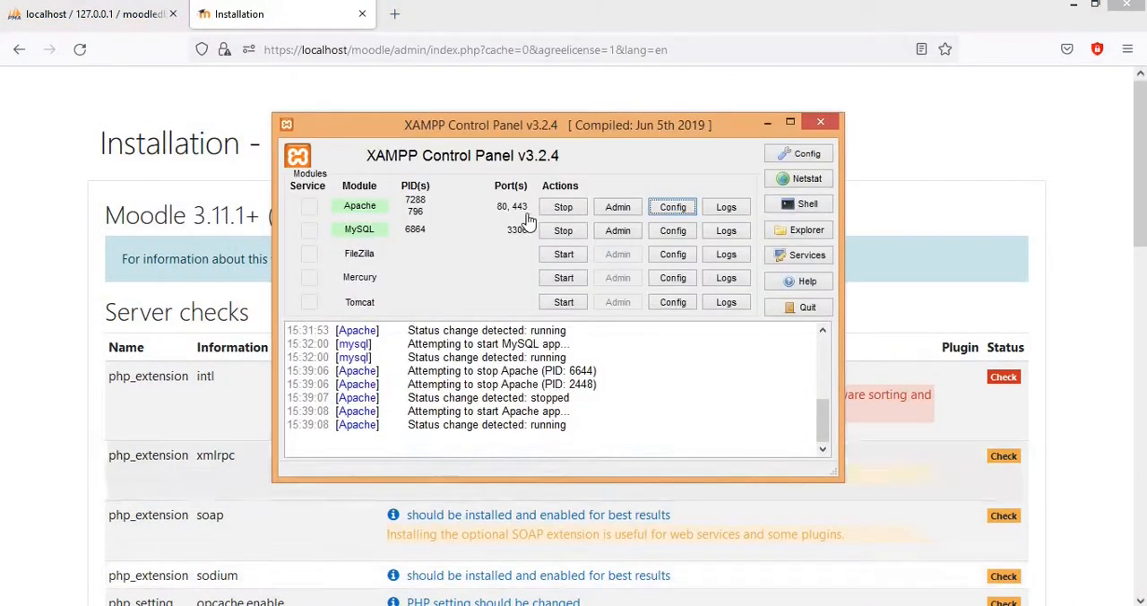
click(563, 207)
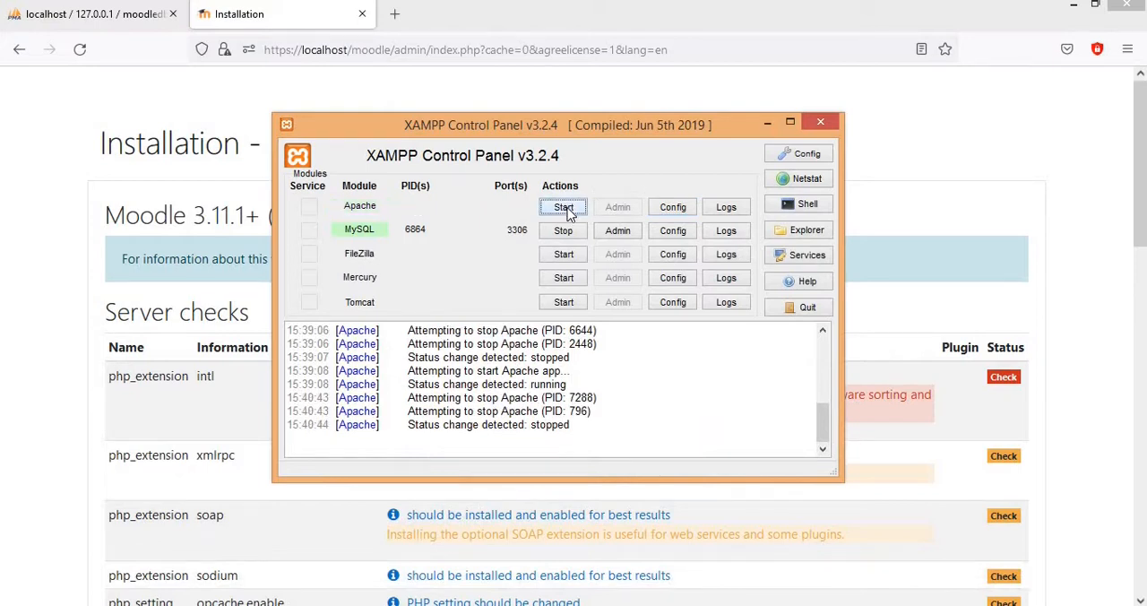
click(566, 208)
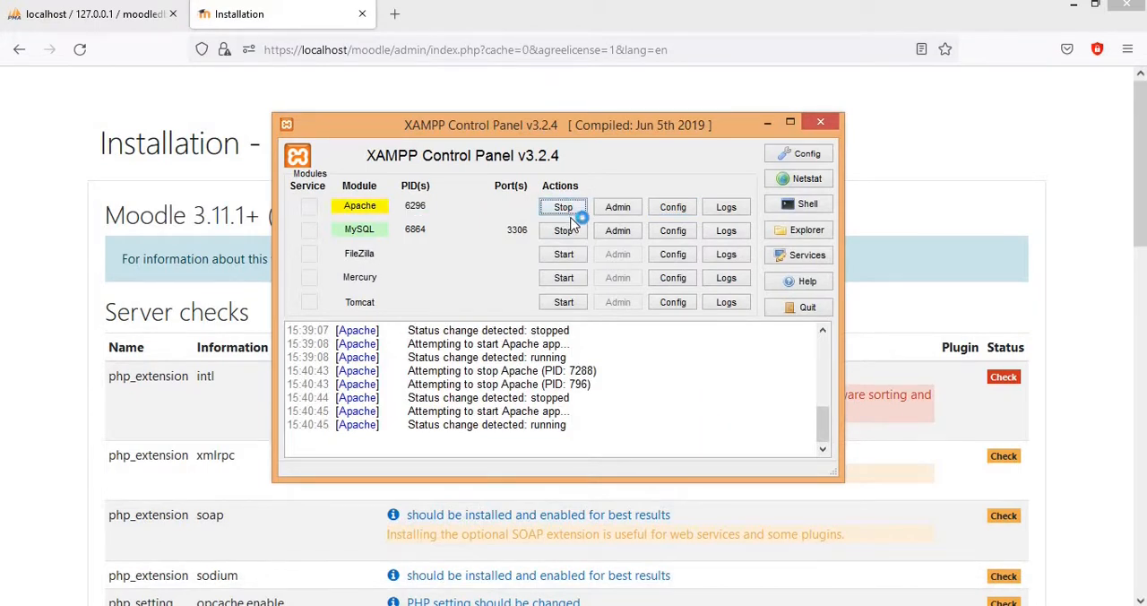
click(949, 208)
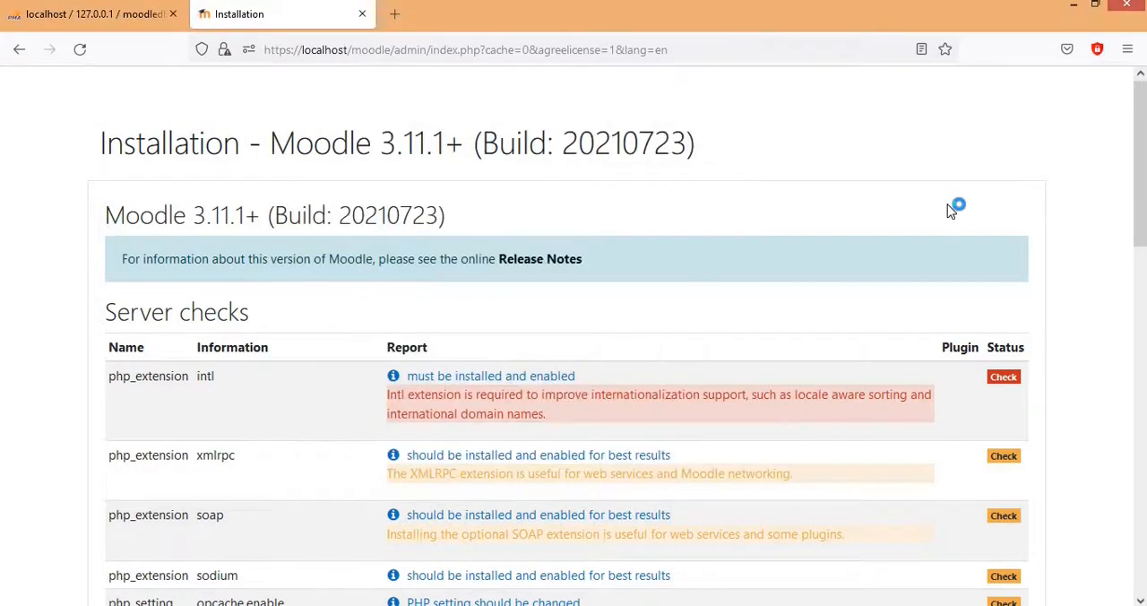
click(80, 50)
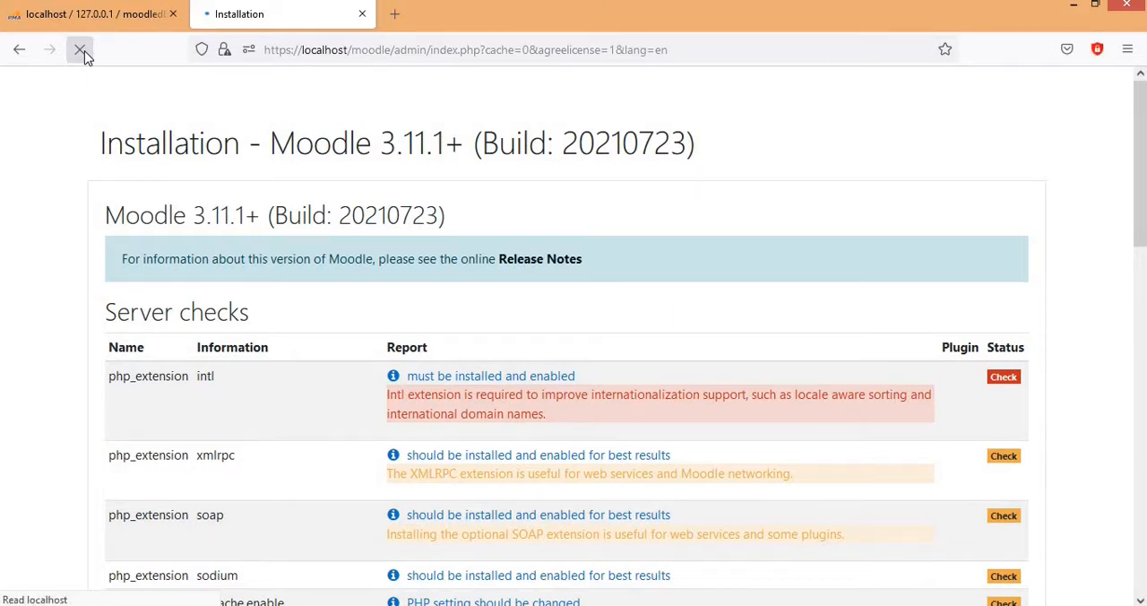
click(80, 50)
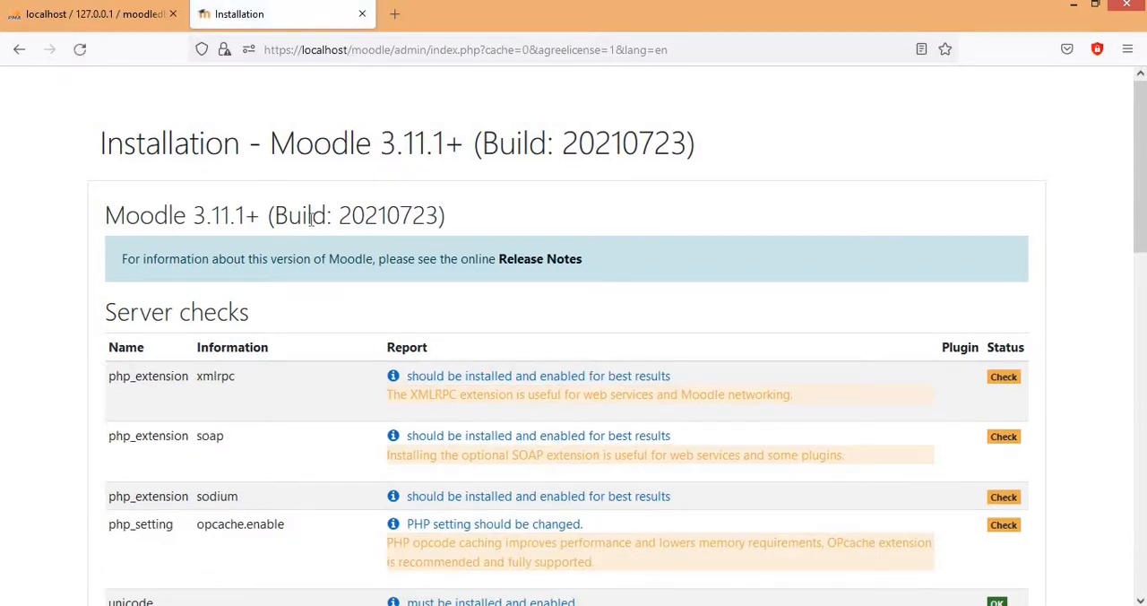
Step: Copy the setting name max_input_vars from the Other checks table and return to the XAMPP Control Panel
scroll(465, 328, down, 15)
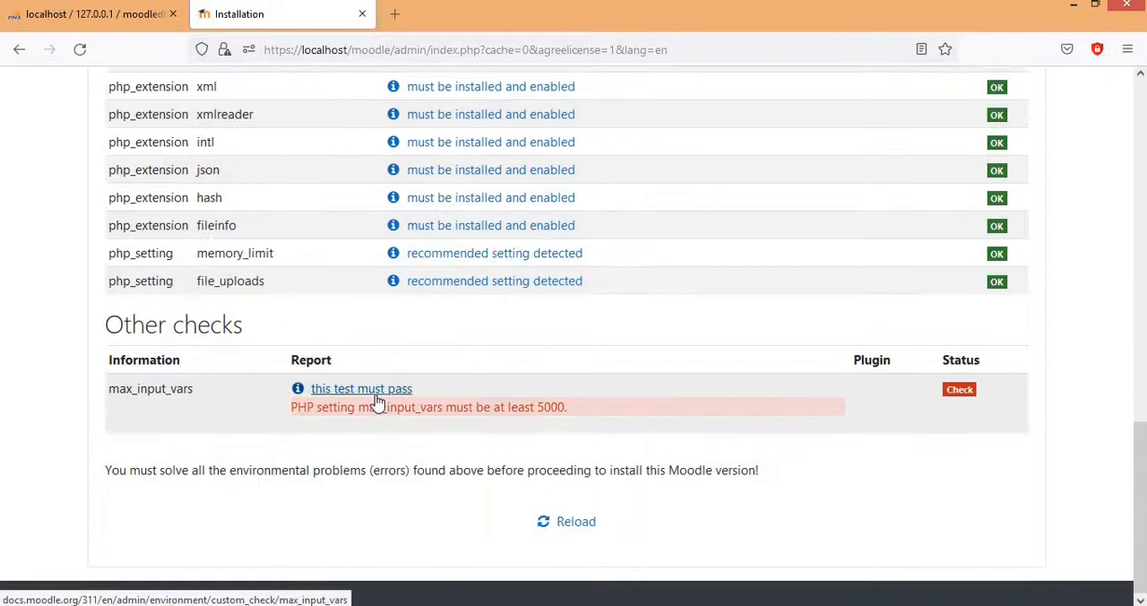
click(295, 604)
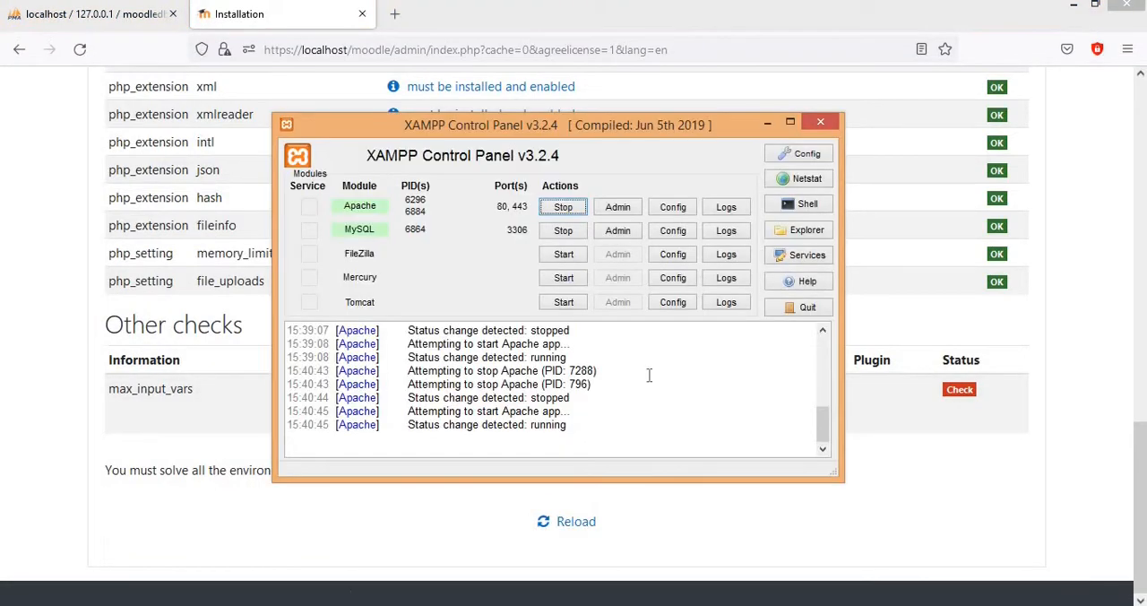
drag(623, 135, 630, 68)
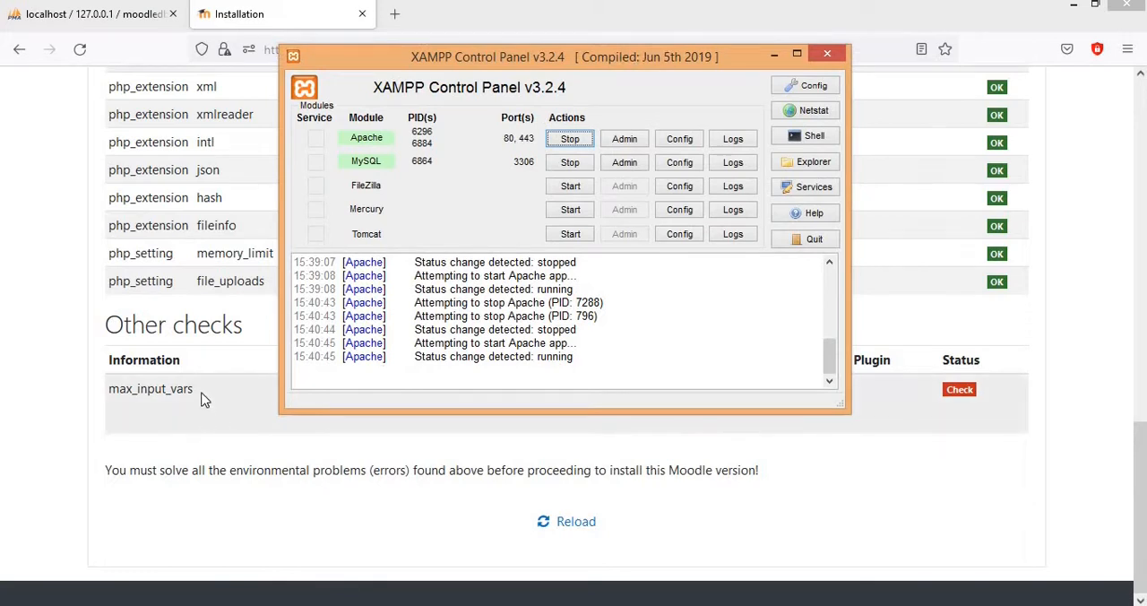
drag(193, 389, 108, 389)
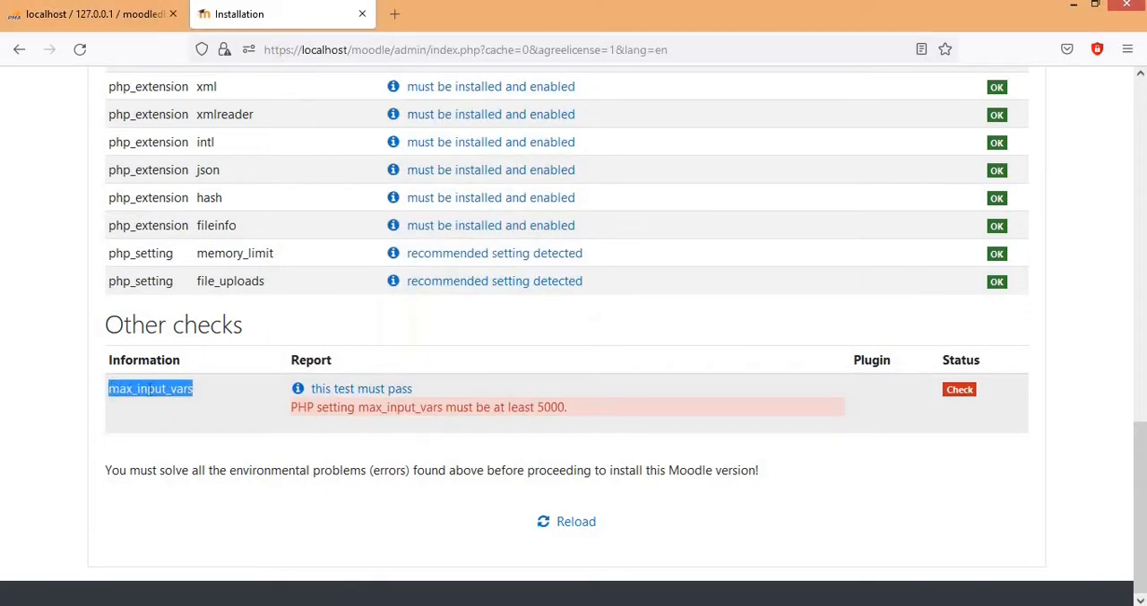
right_click(150, 391)
click(192, 405)
key(alt+Tab)
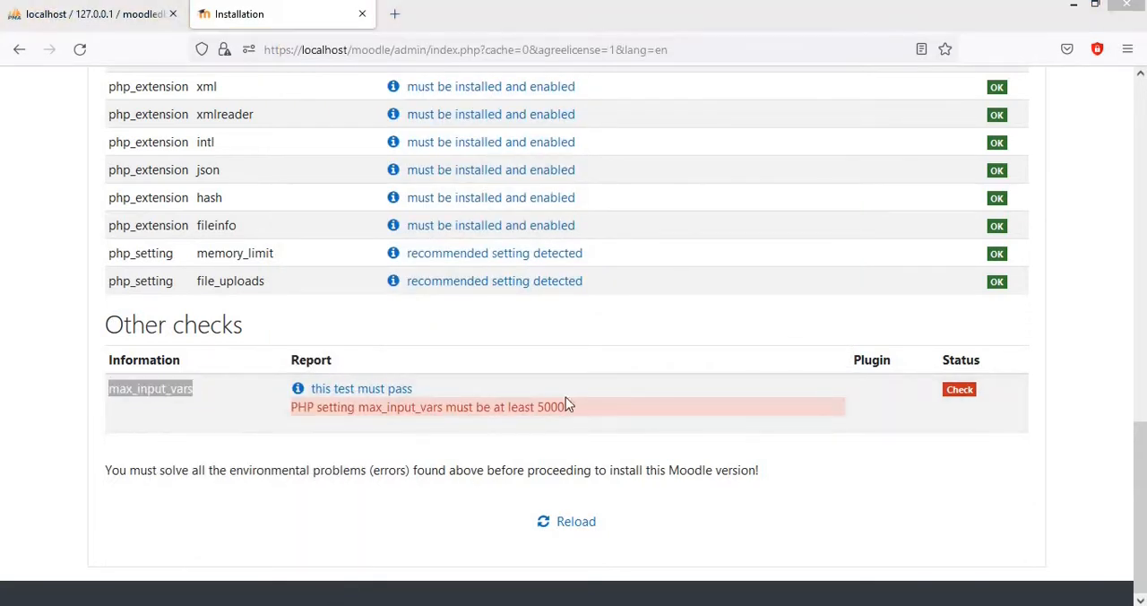
Step: Open Apache's PHP (php.ini) configuration file and find the copied text max_input_vars in it
click(680, 141)
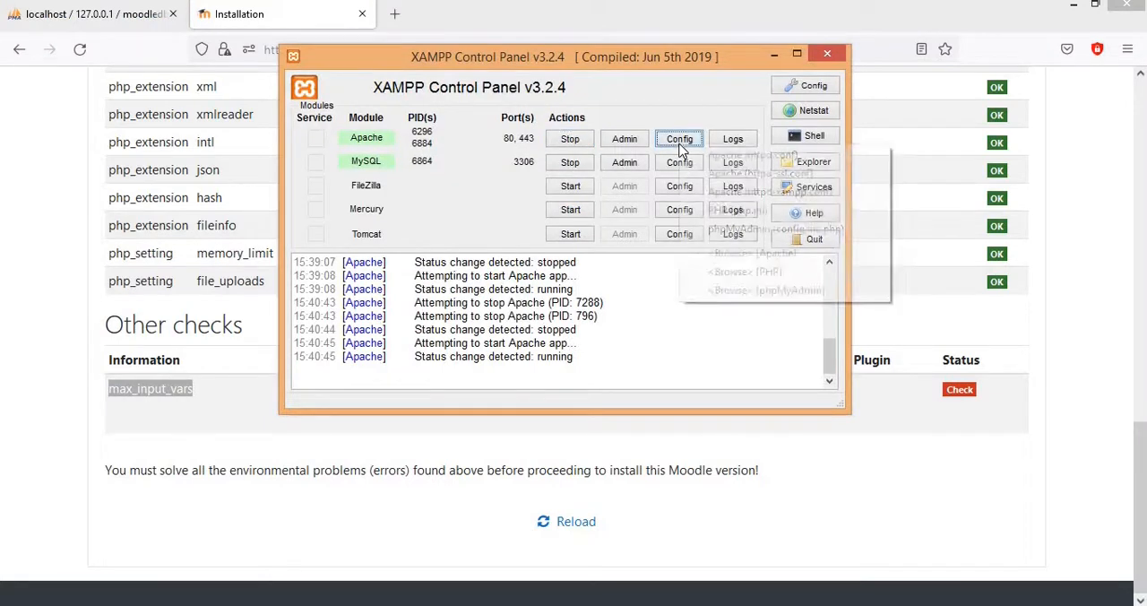
click(738, 212)
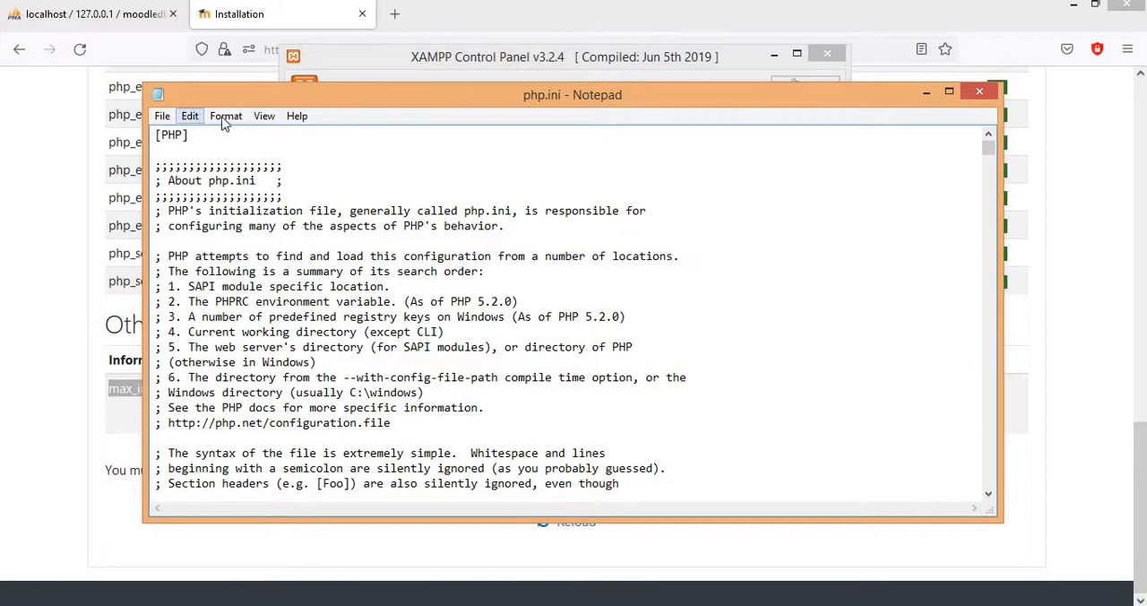
click(190, 118)
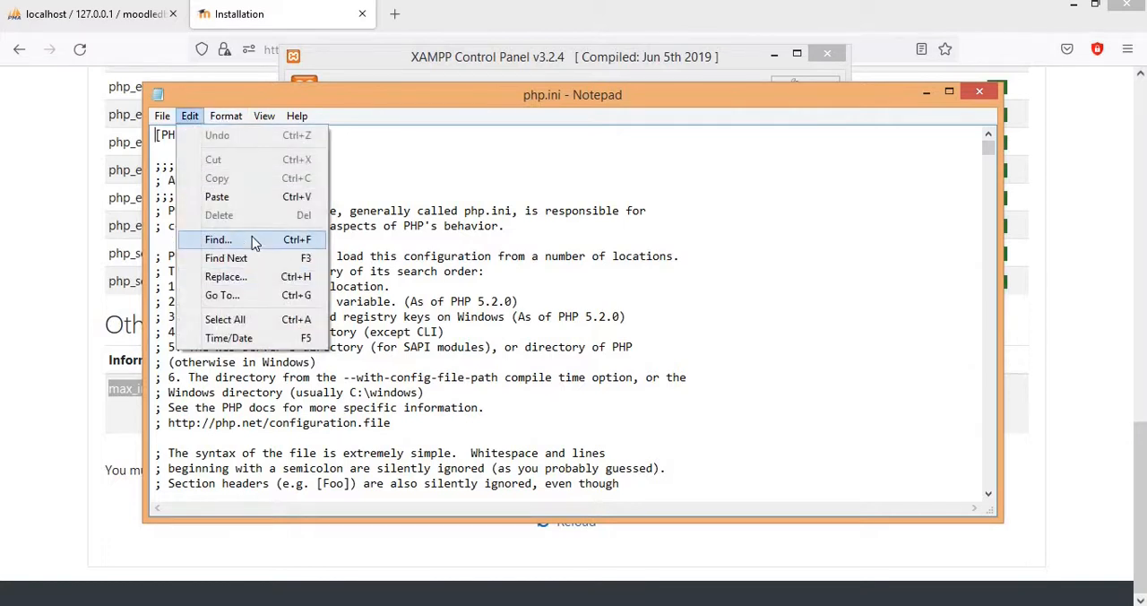
click(228, 240)
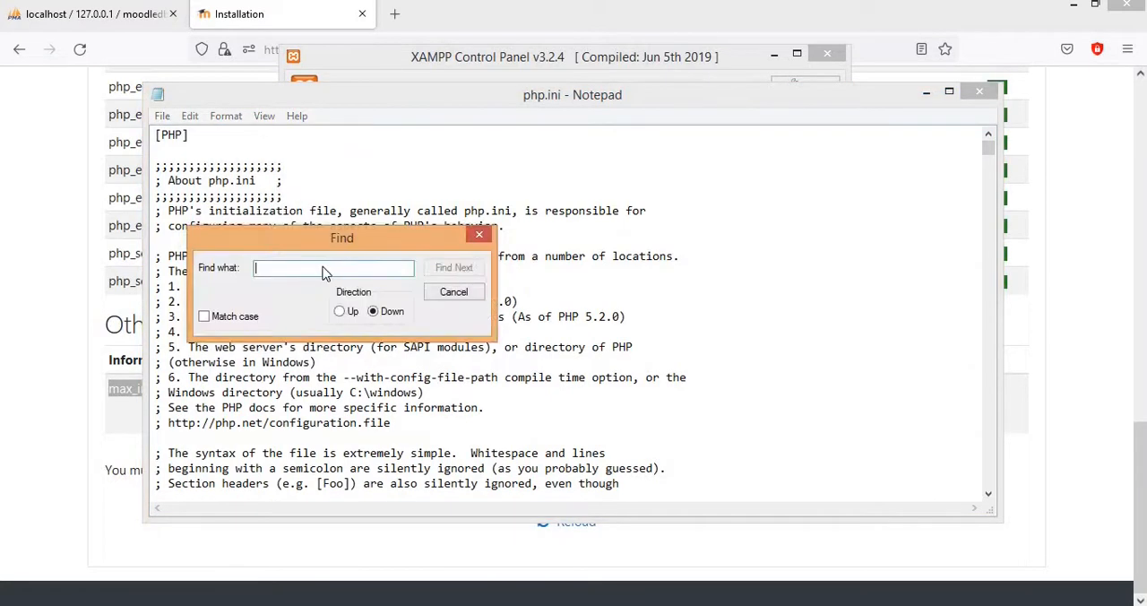
right_click(327, 272)
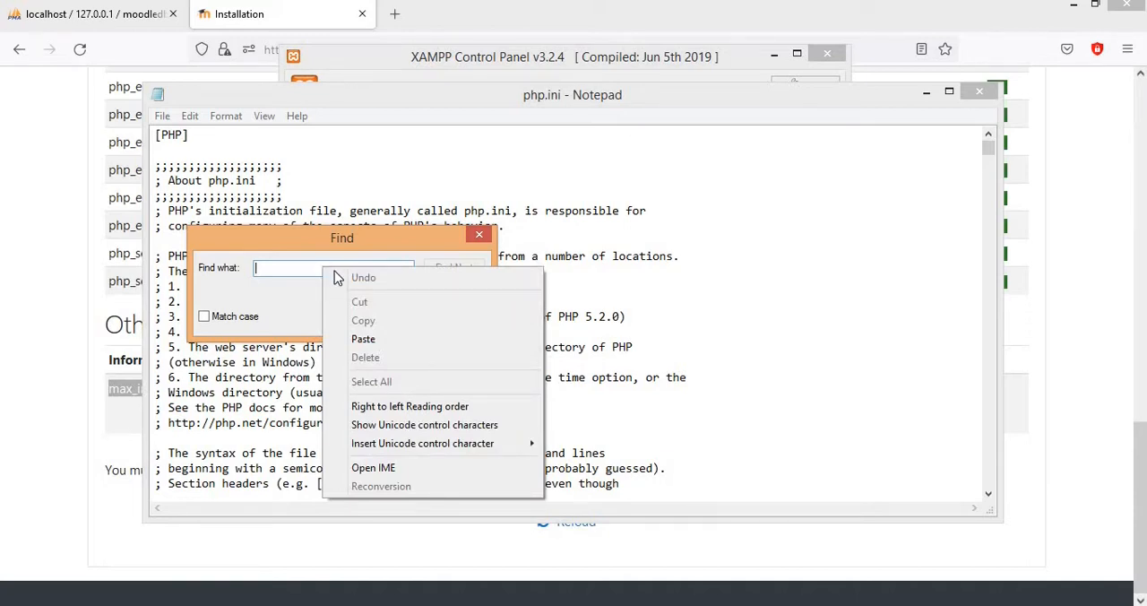
click(389, 348)
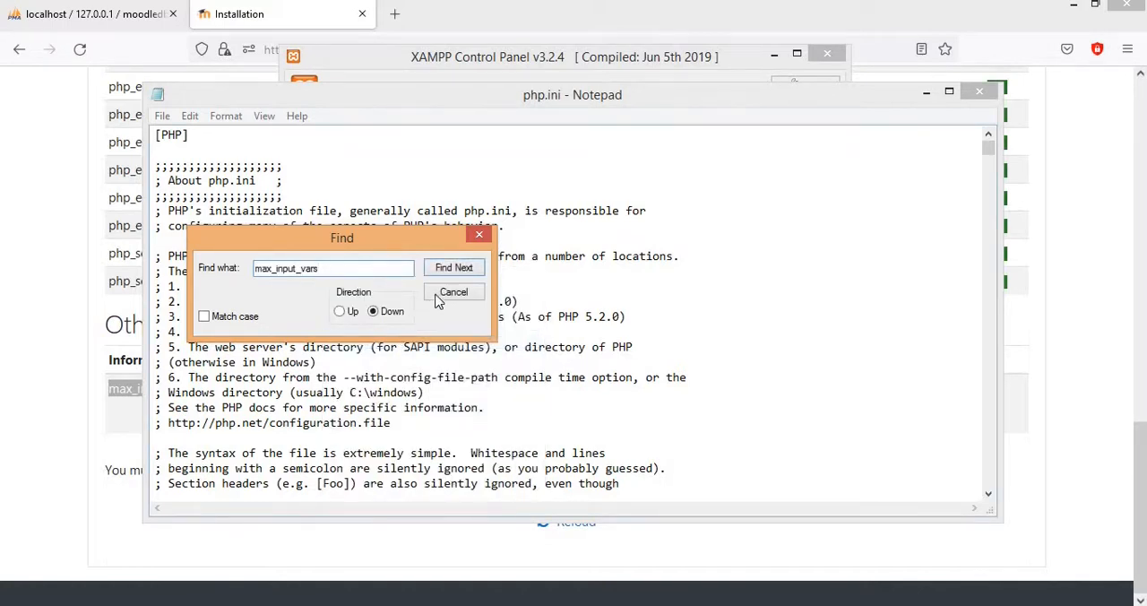
click(457, 277)
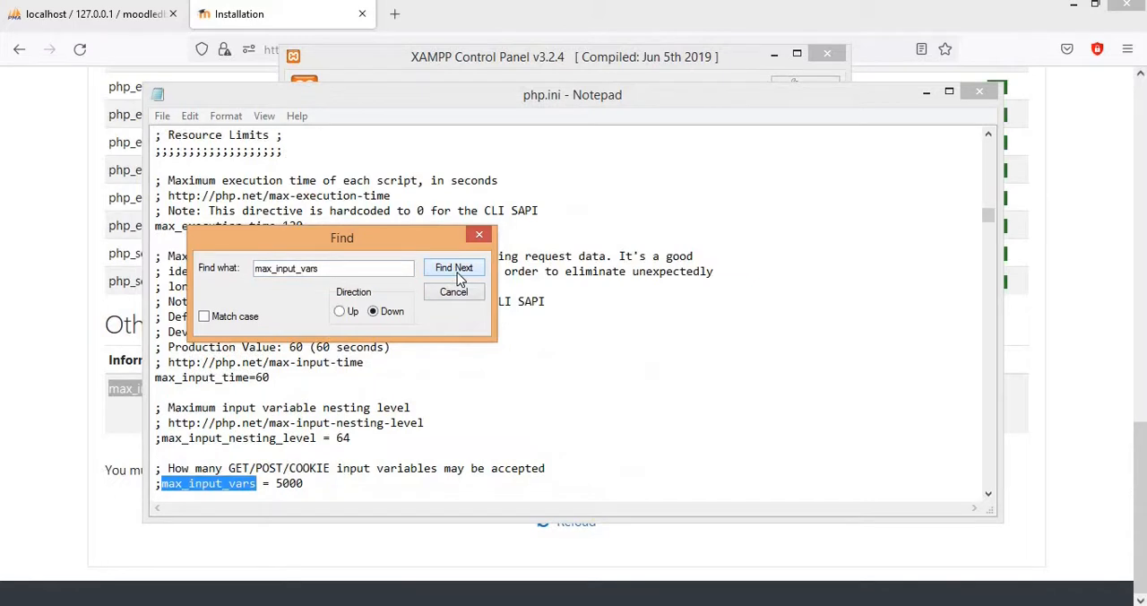
Step: Uncomment the max_input_vars = 5000 line by removing its leading semicolon, and save and close php.ini
click(161, 483)
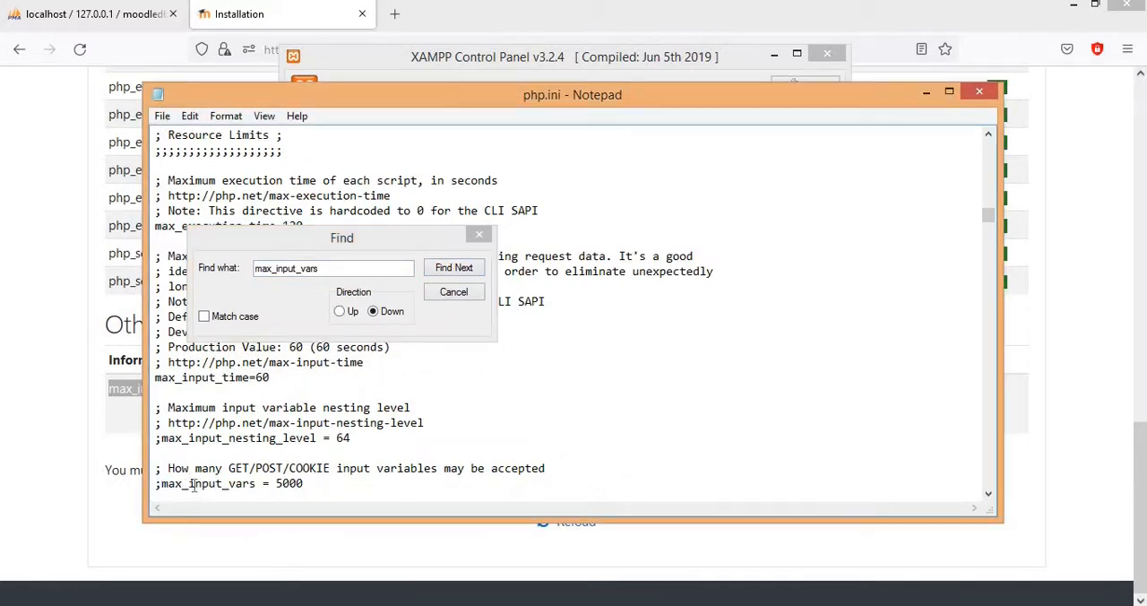
key(BackSpace)
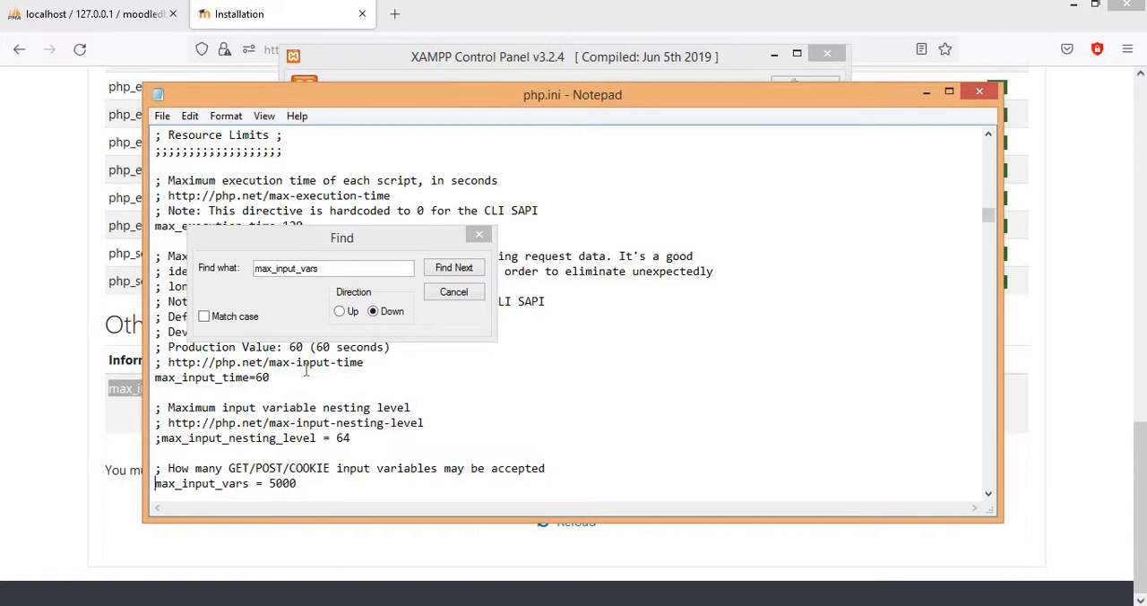
click(480, 237)
click(479, 236)
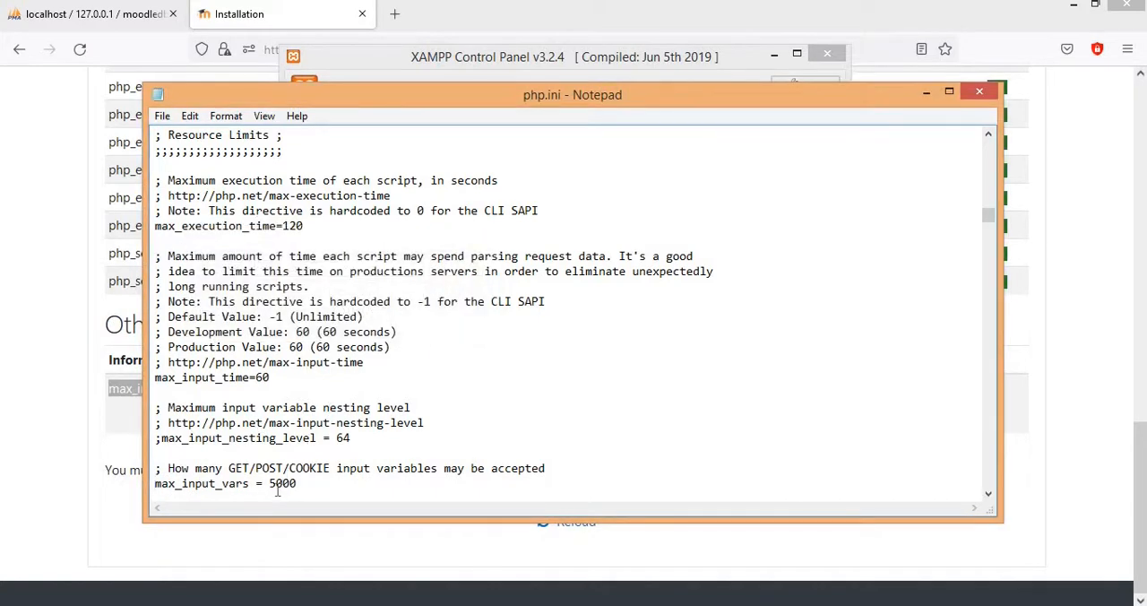
click(163, 117)
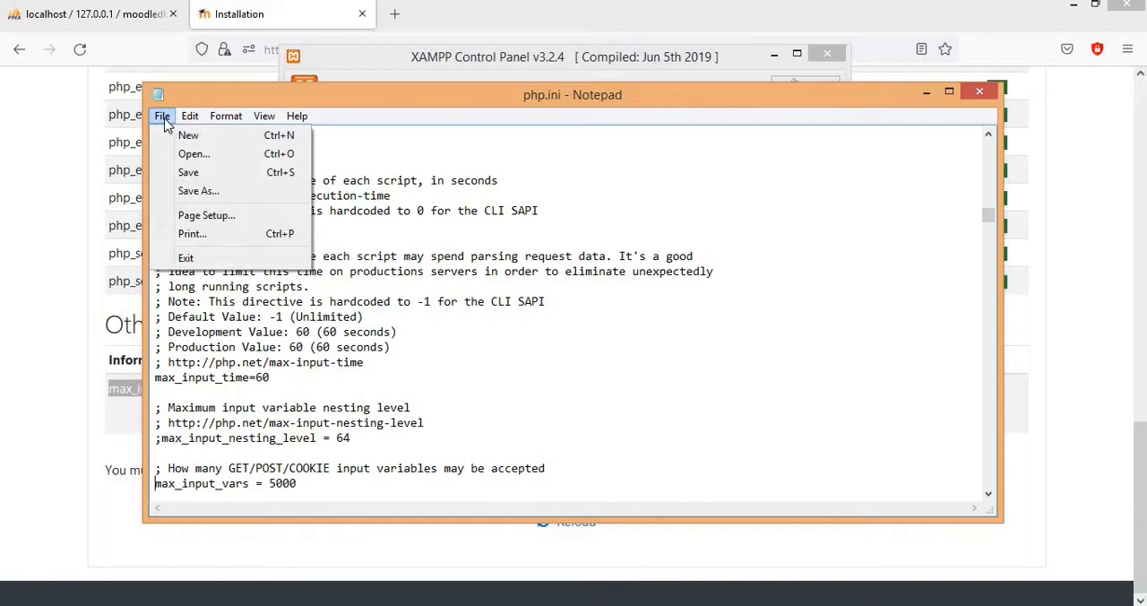
click(206, 174)
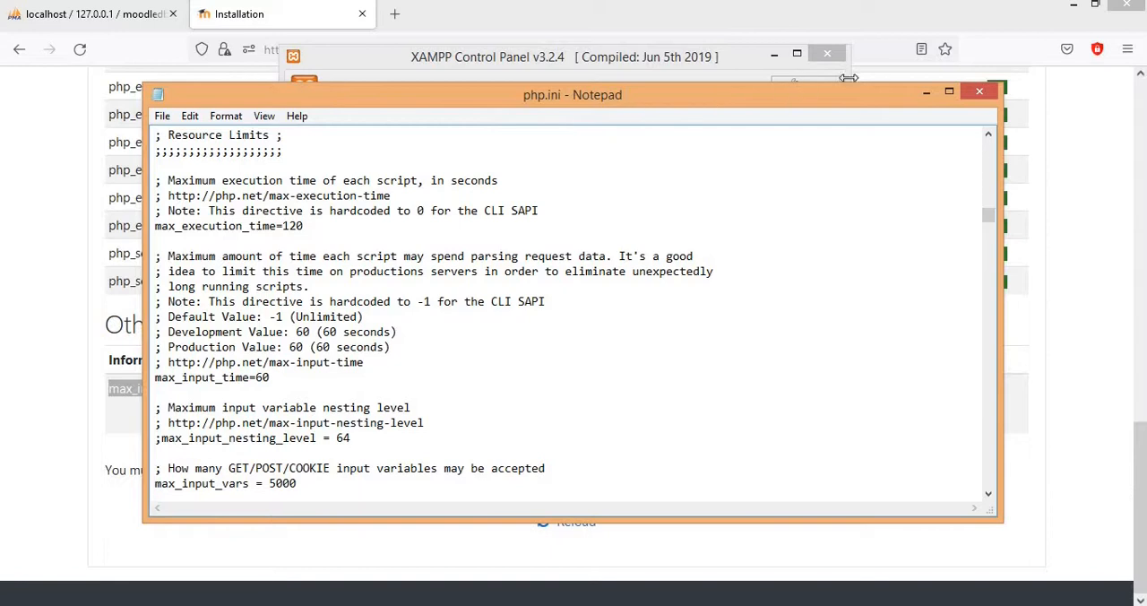
click(982, 93)
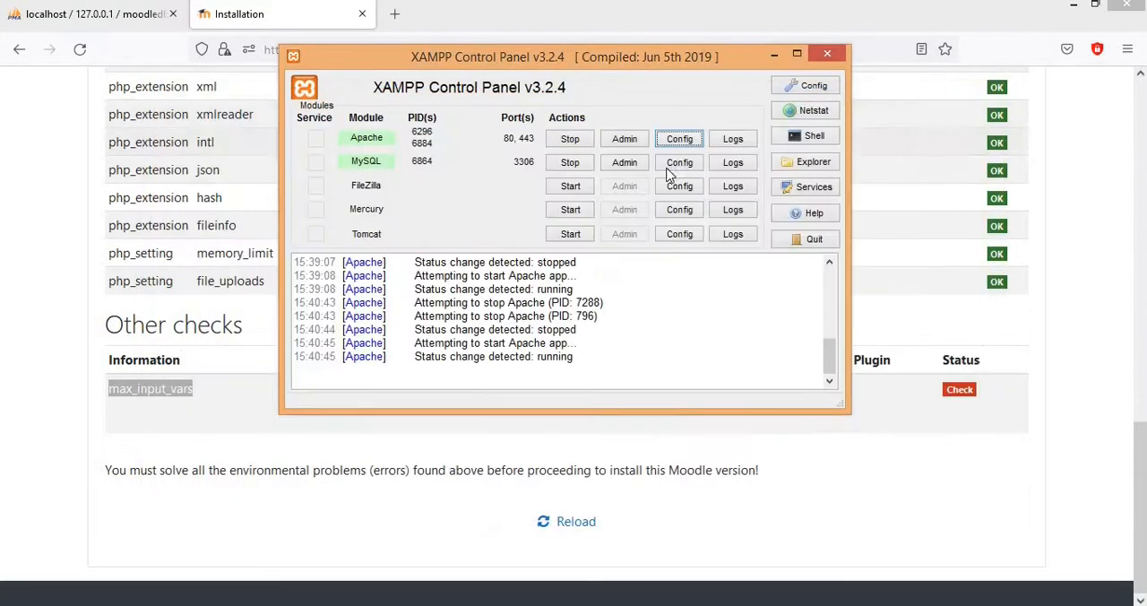
click(570, 140)
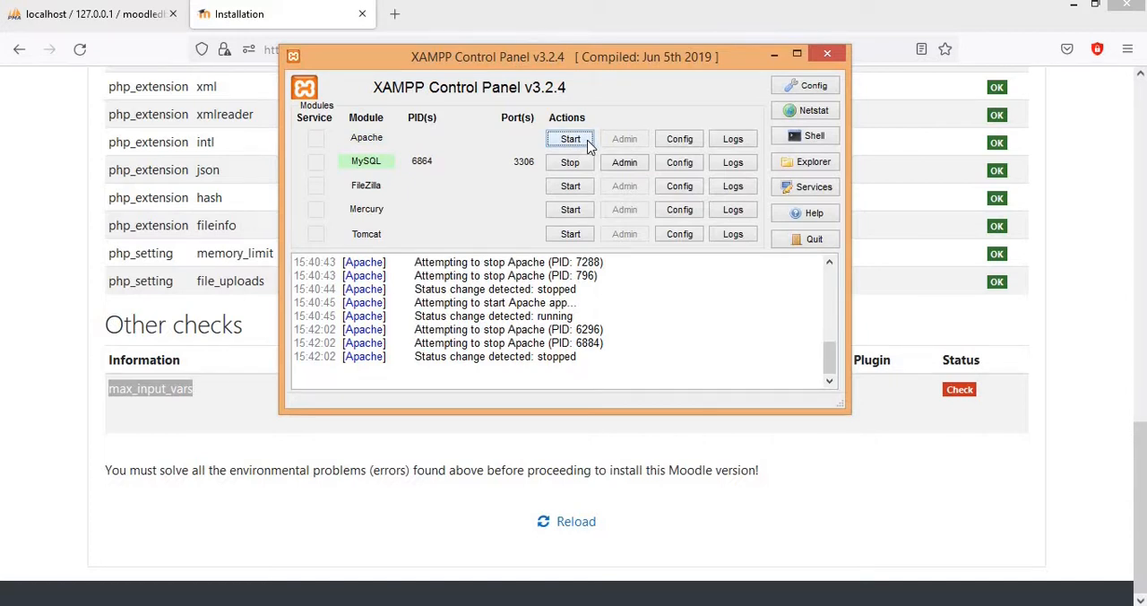
click(587, 145)
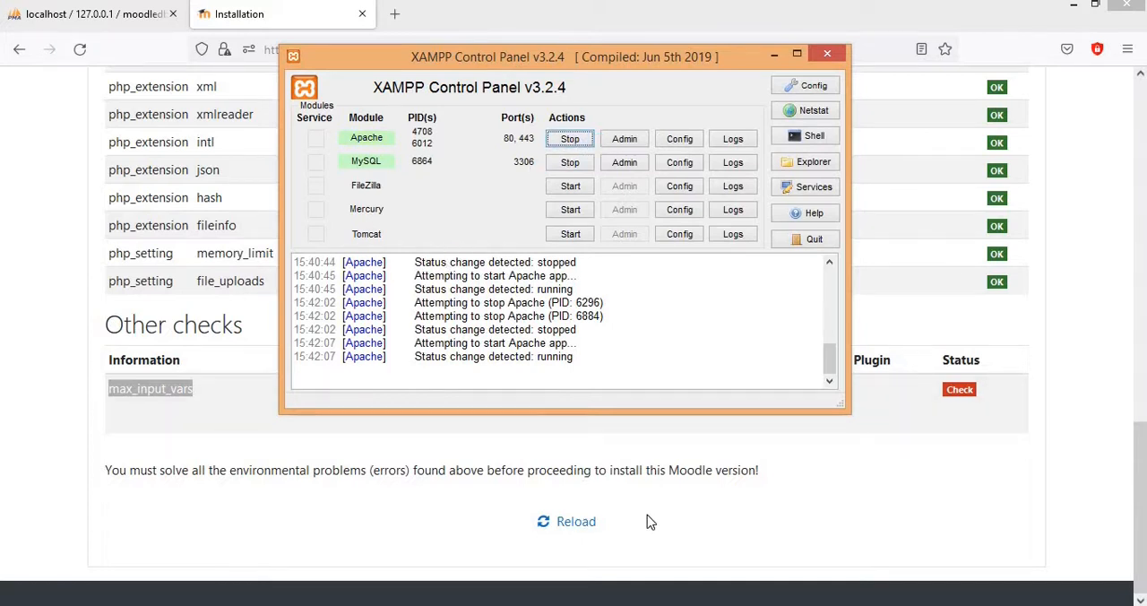
click(591, 531)
click(568, 530)
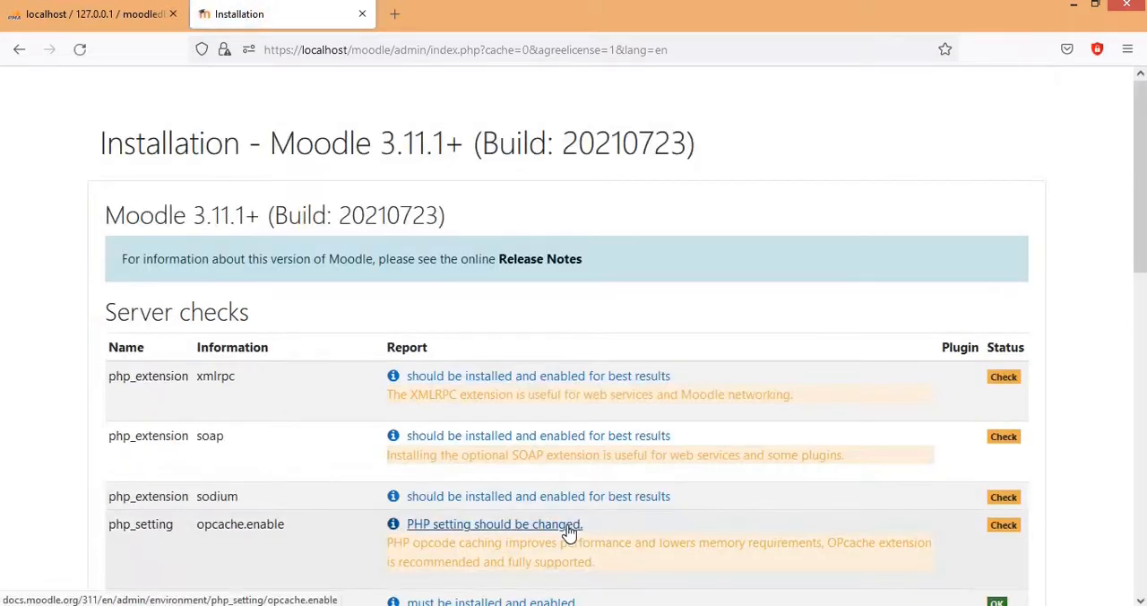
Step: Continue from the end of the server checks page to start installing the Moodle components
scroll(606, 448, down, 5)
scroll(606, 448, down, 5)
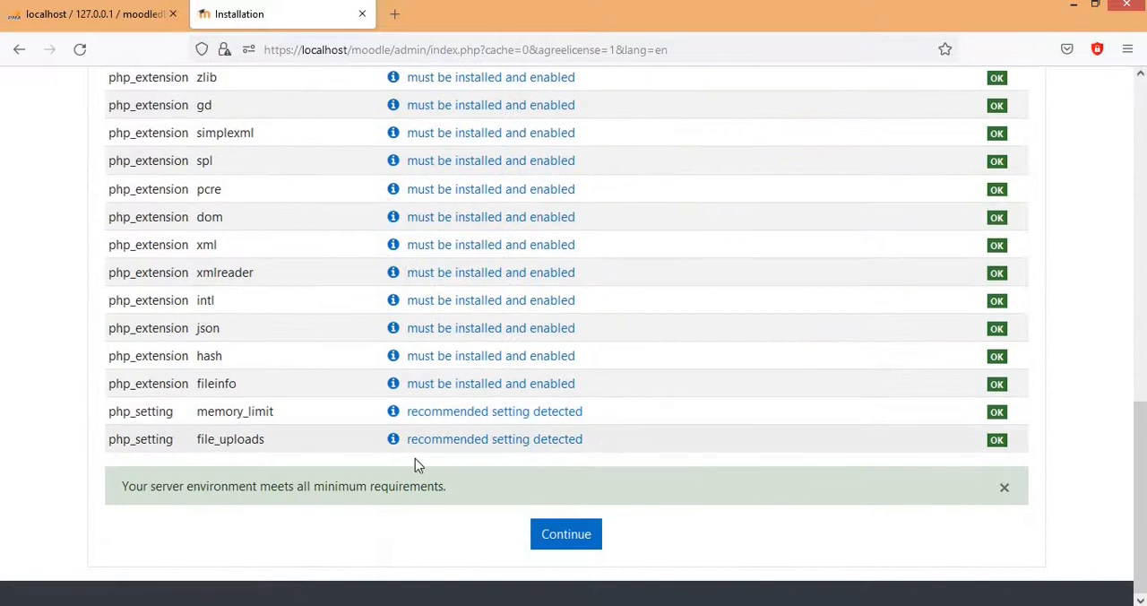
click(566, 535)
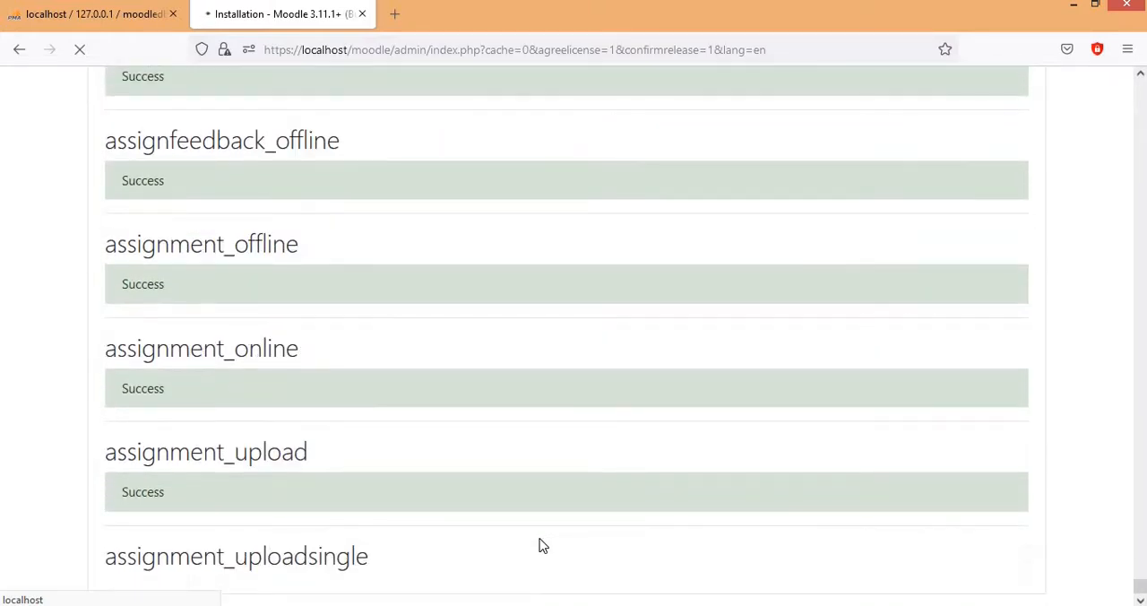
Step: Continue from the end of the finished component installation to the main administrator account form
drag(1141, 586, 1140, 87)
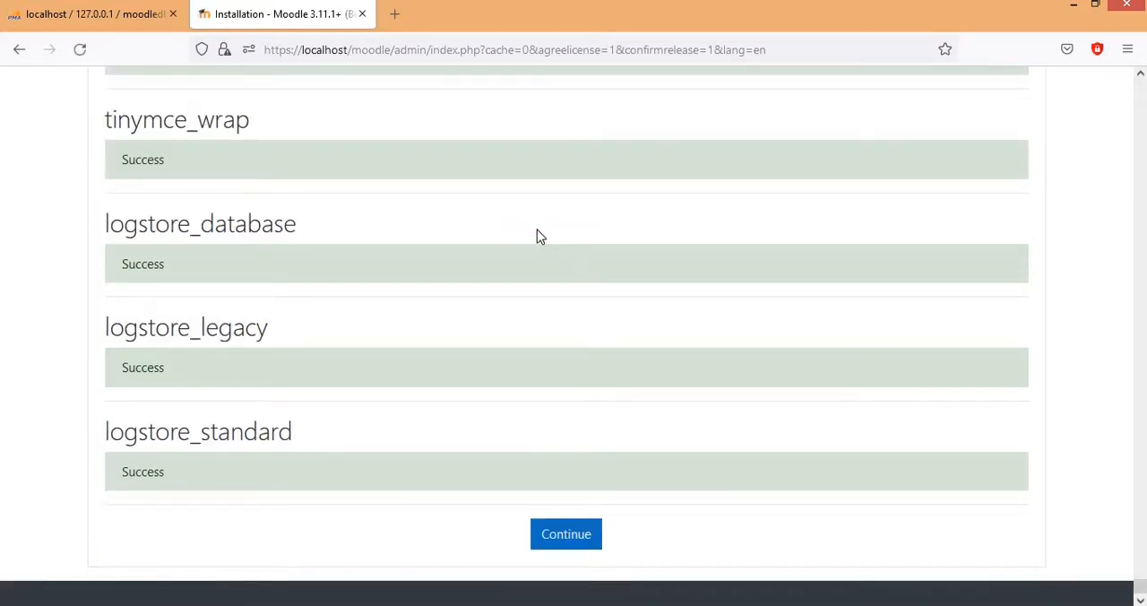
click(568, 541)
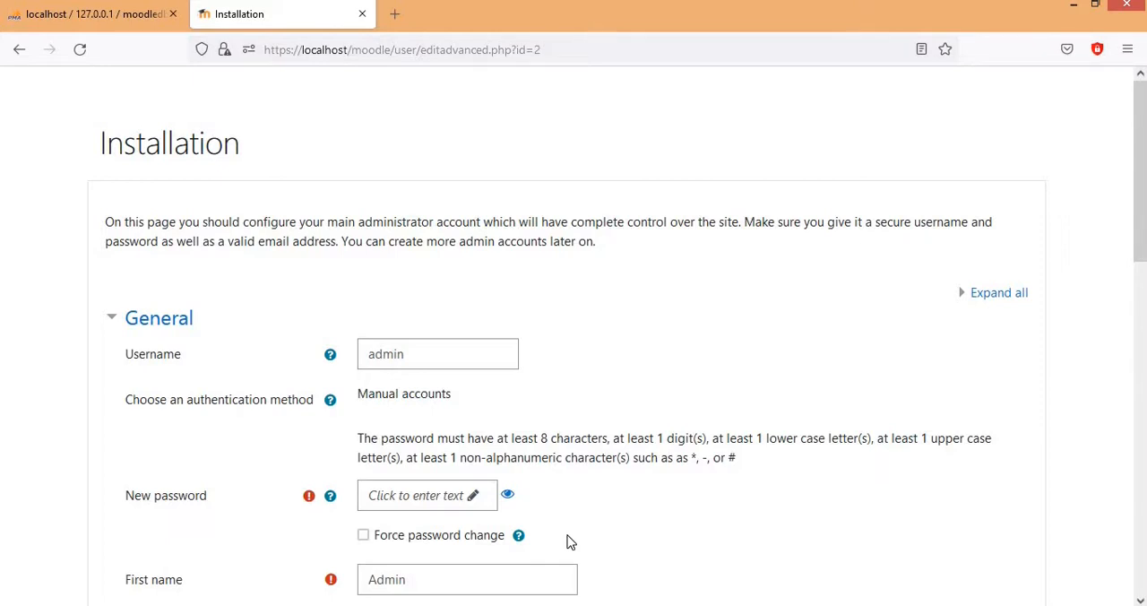
Step: Enter a new password for the main administrator account, keeping the username admin
click(429, 357)
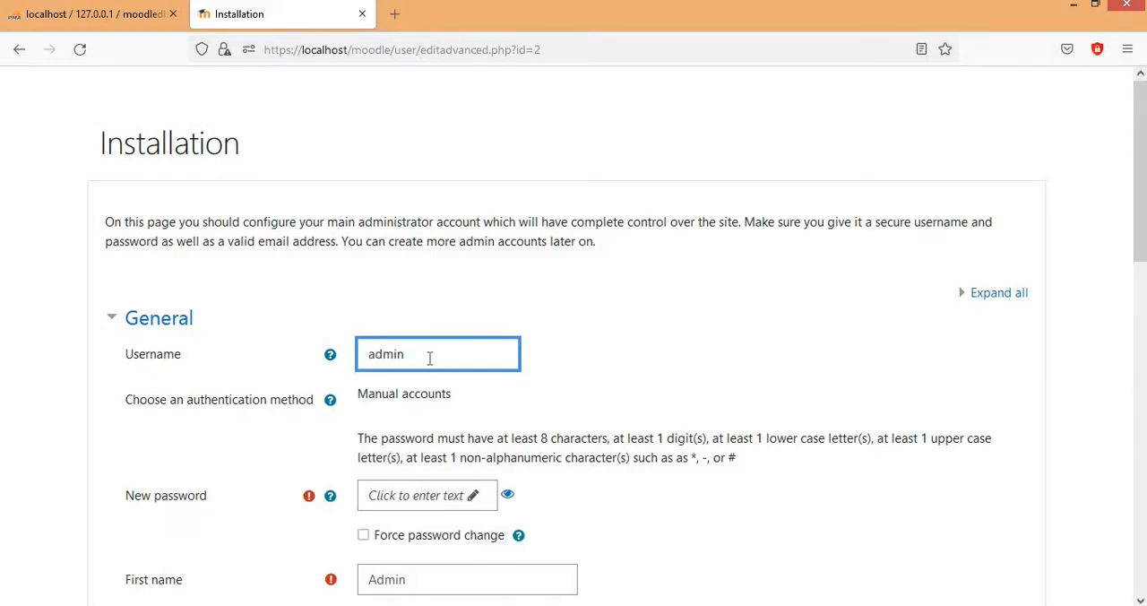
scroll(421, 359, down, 2)
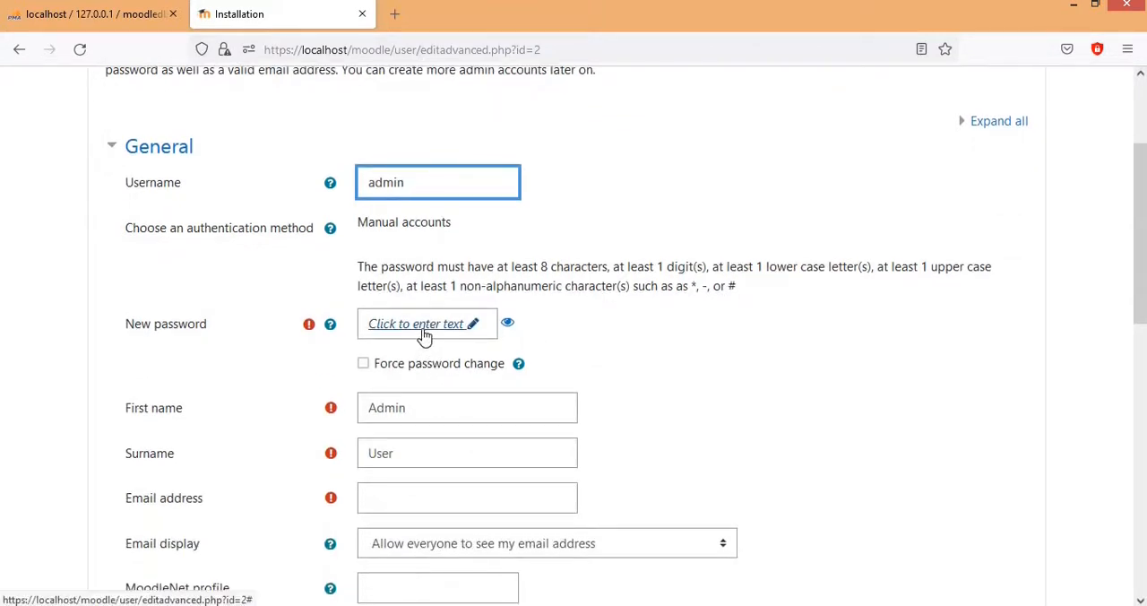
click(423, 327)
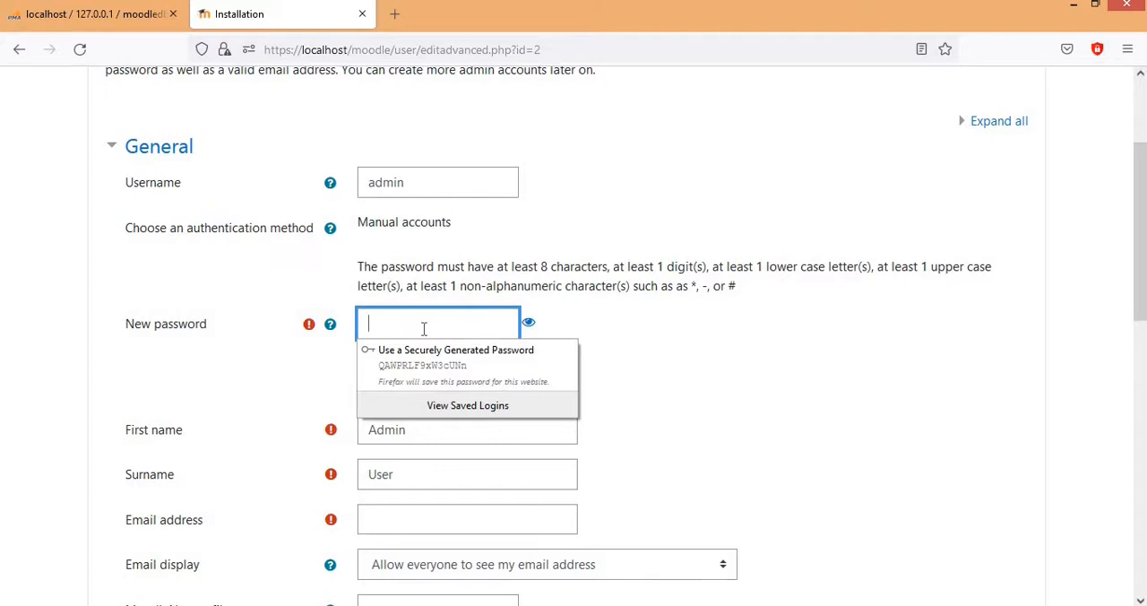
text(••••)
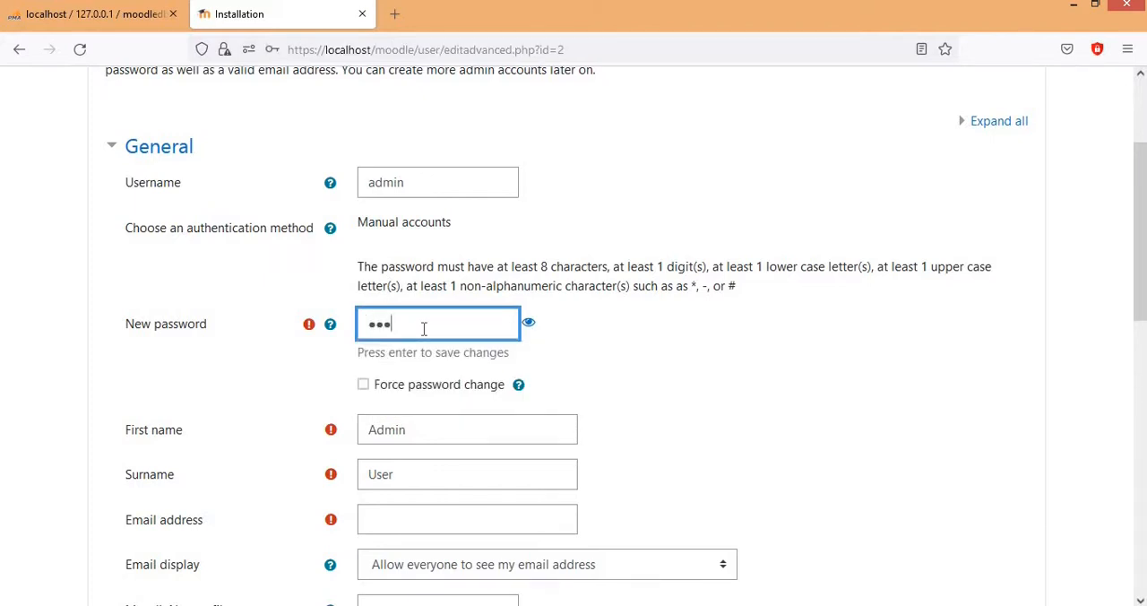
text(•••)
scroll(424, 328, down, 2)
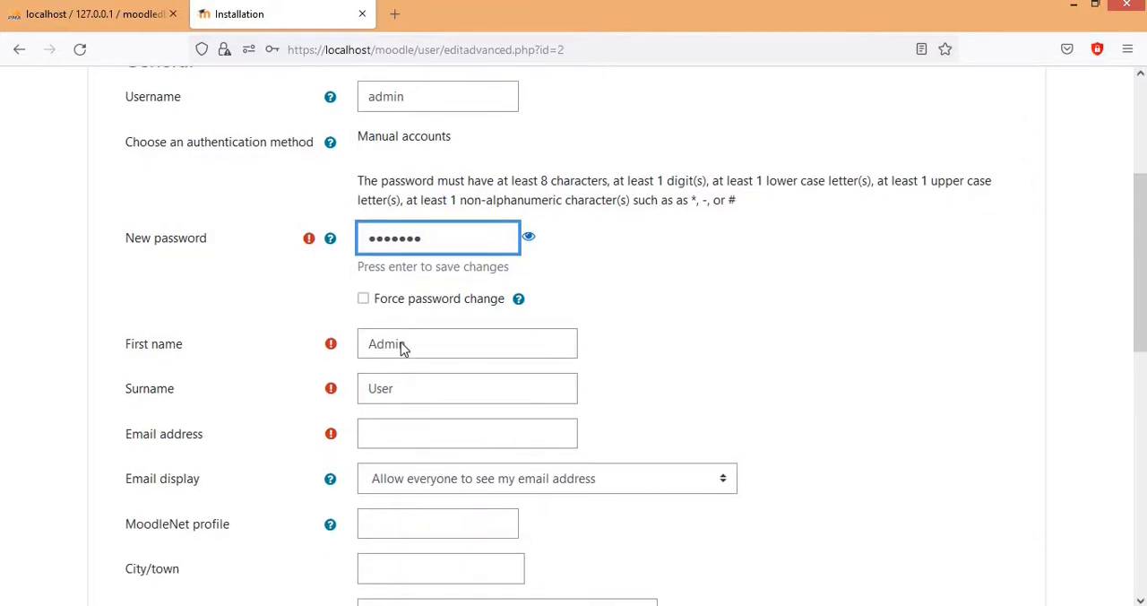
Step: Replace the default first name and surname of the administrator account with the administrator's own names
click(408, 350)
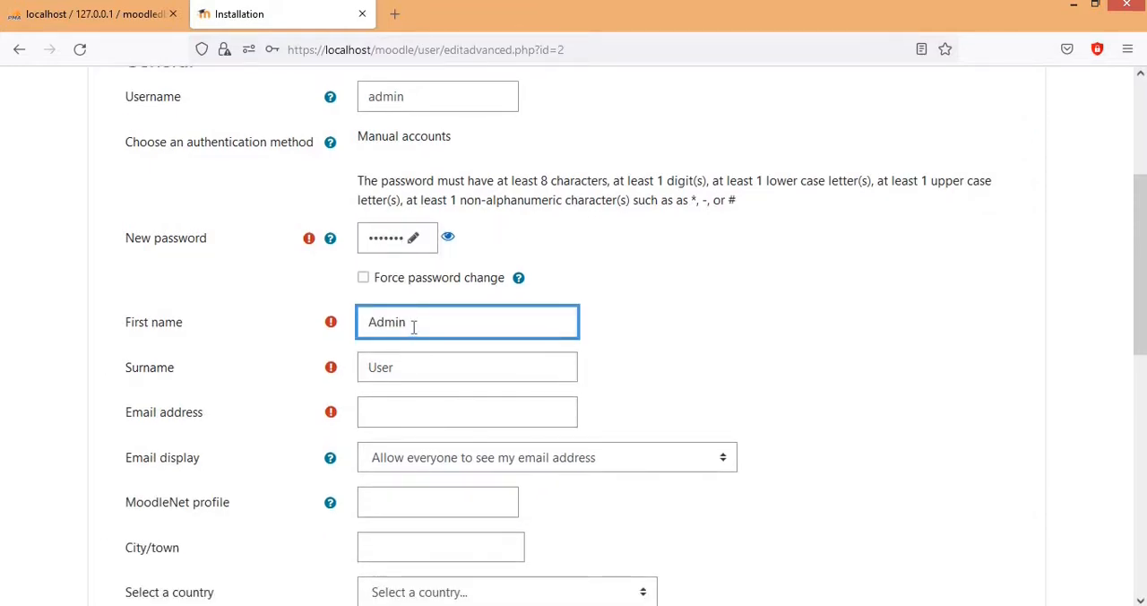
drag(412, 325, 340, 326)
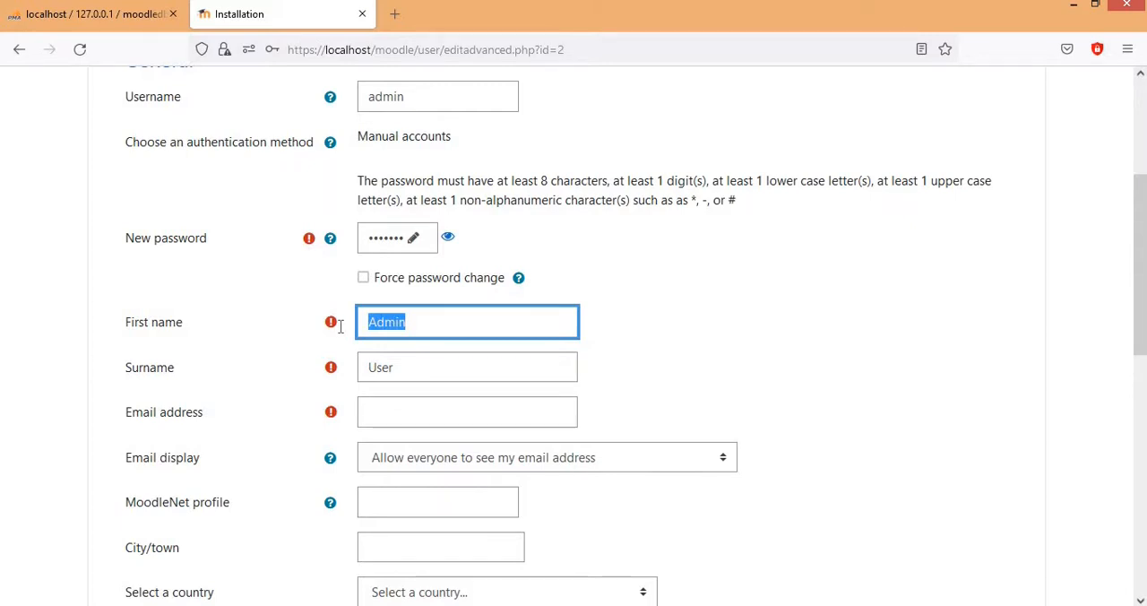
text(F)
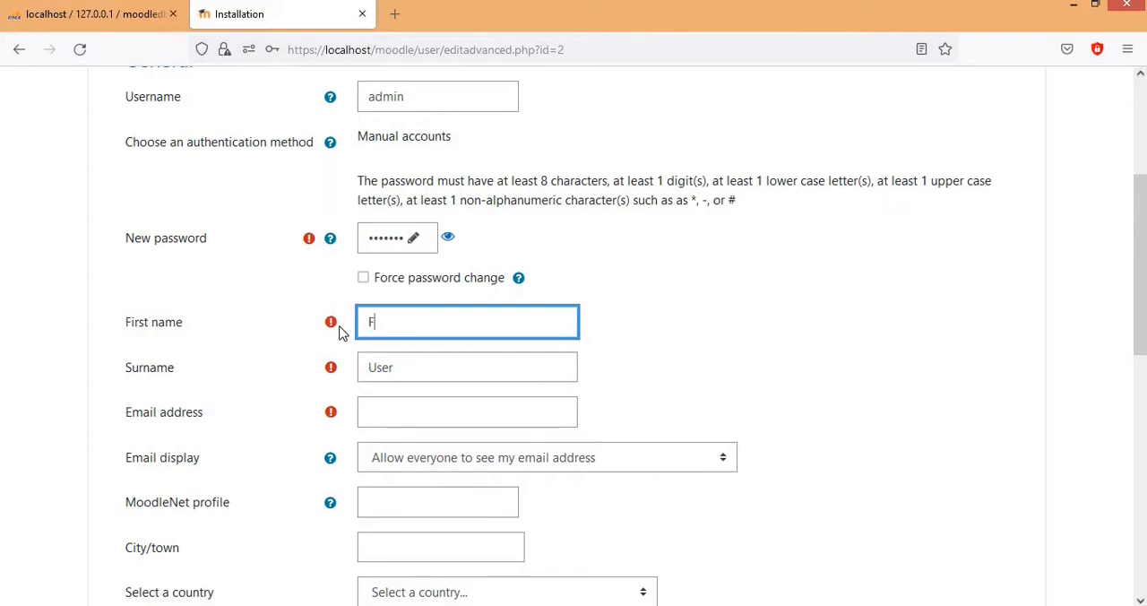
text(iloingko)
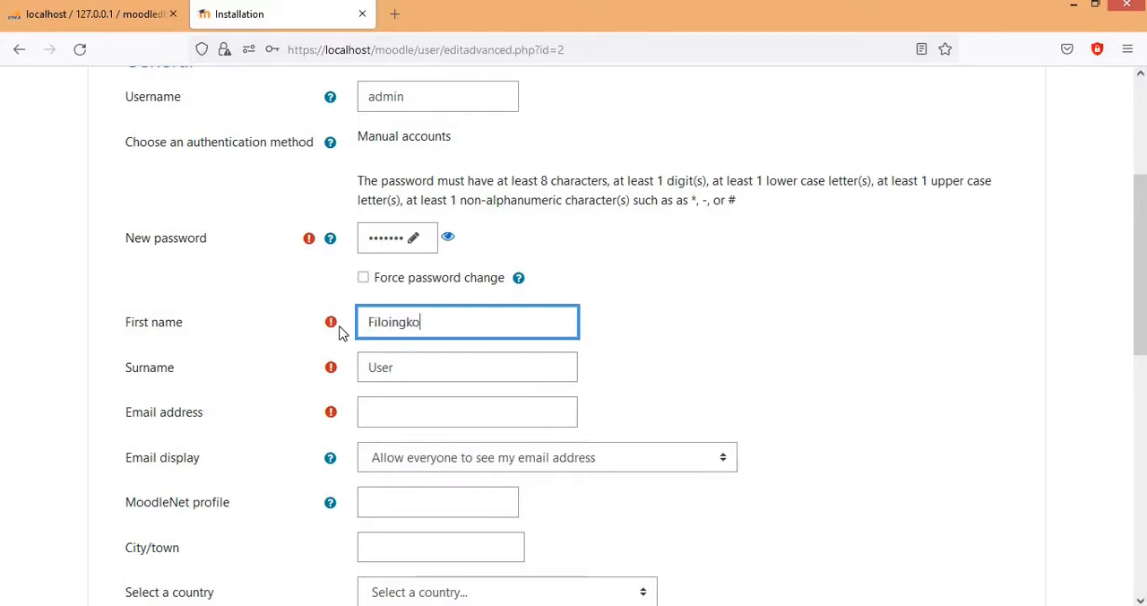
key(Tab)
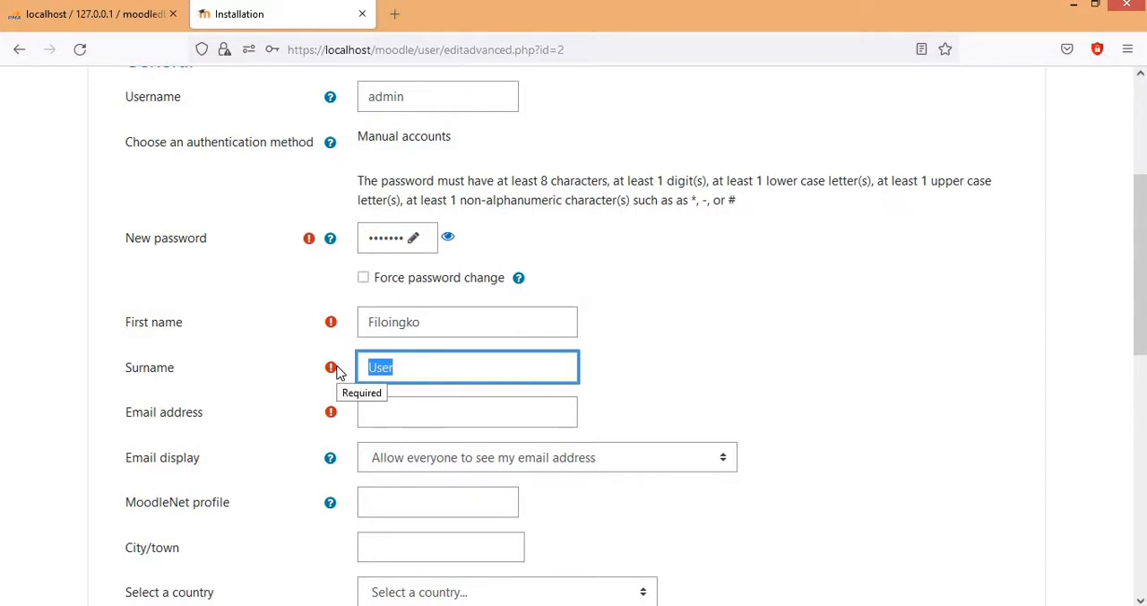
key(BackSpace)
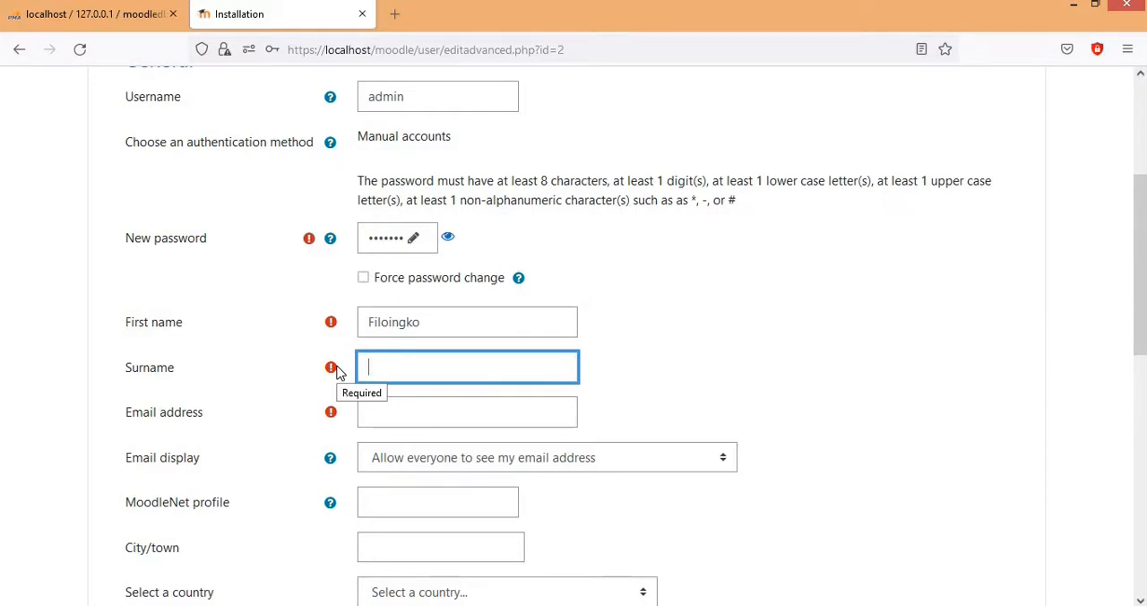
text(Admin)
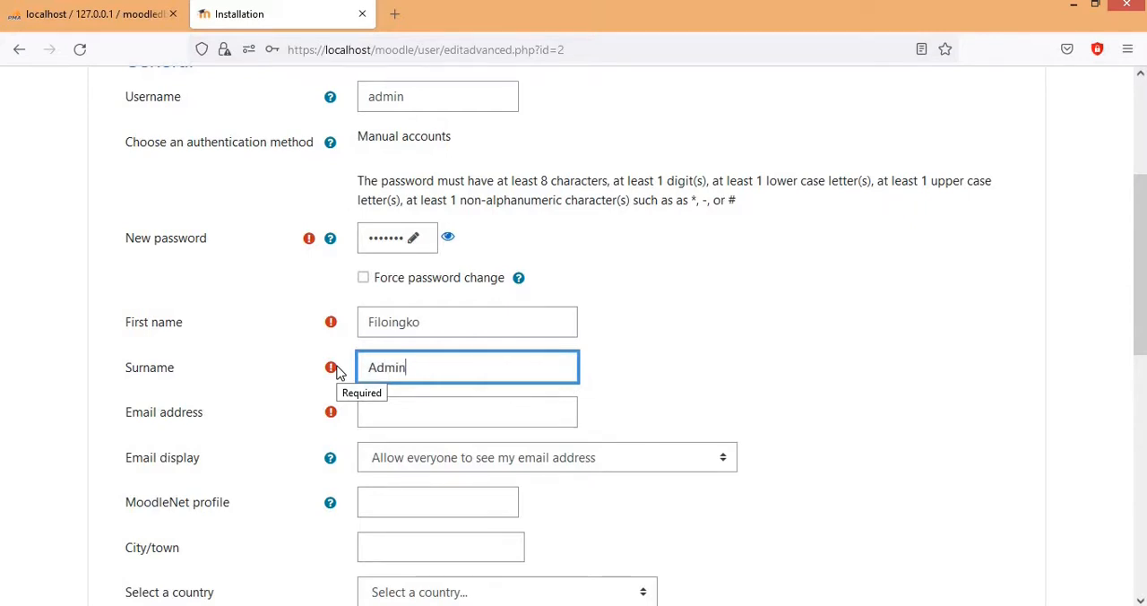
Step: Fill in the administrator's email address on the account form
scroll(393, 324, down, 2)
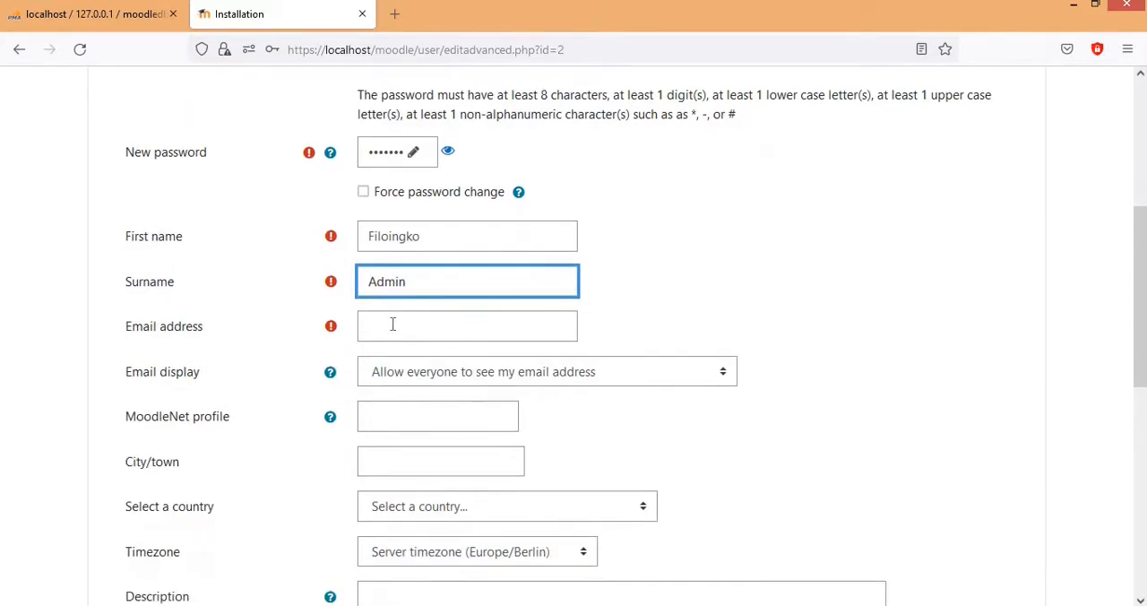
click(392, 324)
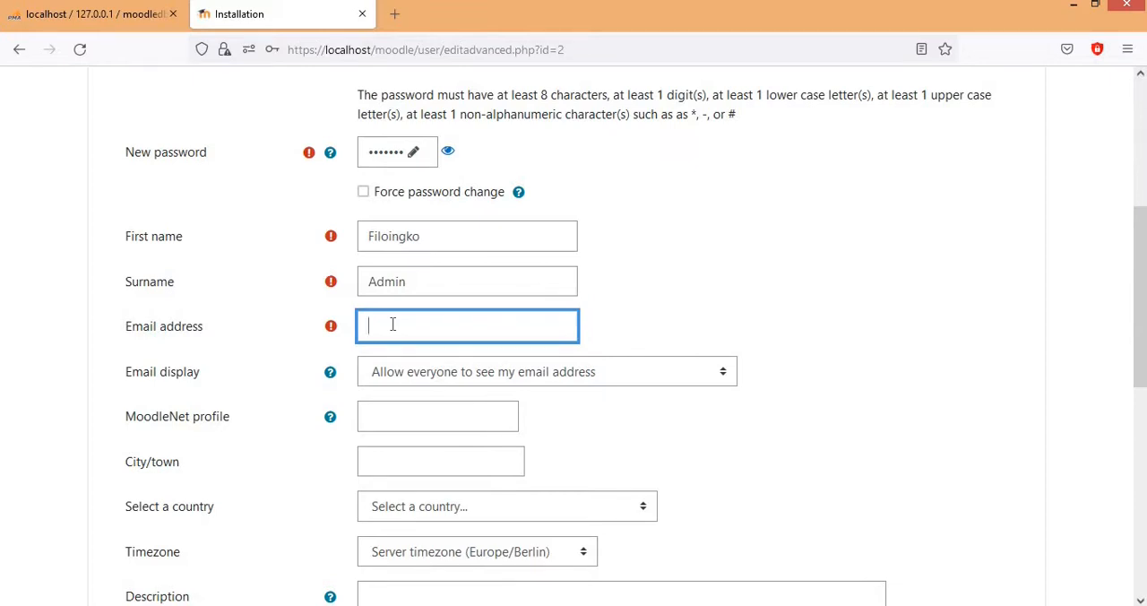
Step: Set the administrator account's timezone to America/Phoenix, leaving the MoodleNet profile empty
scroll(393, 324, down, 2)
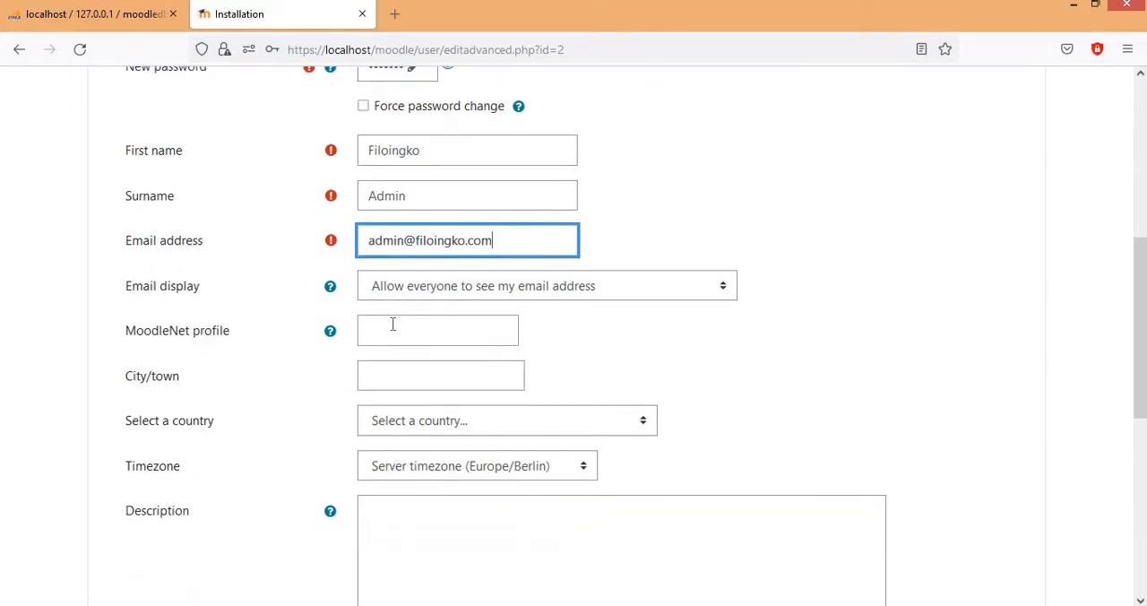
click(452, 326)
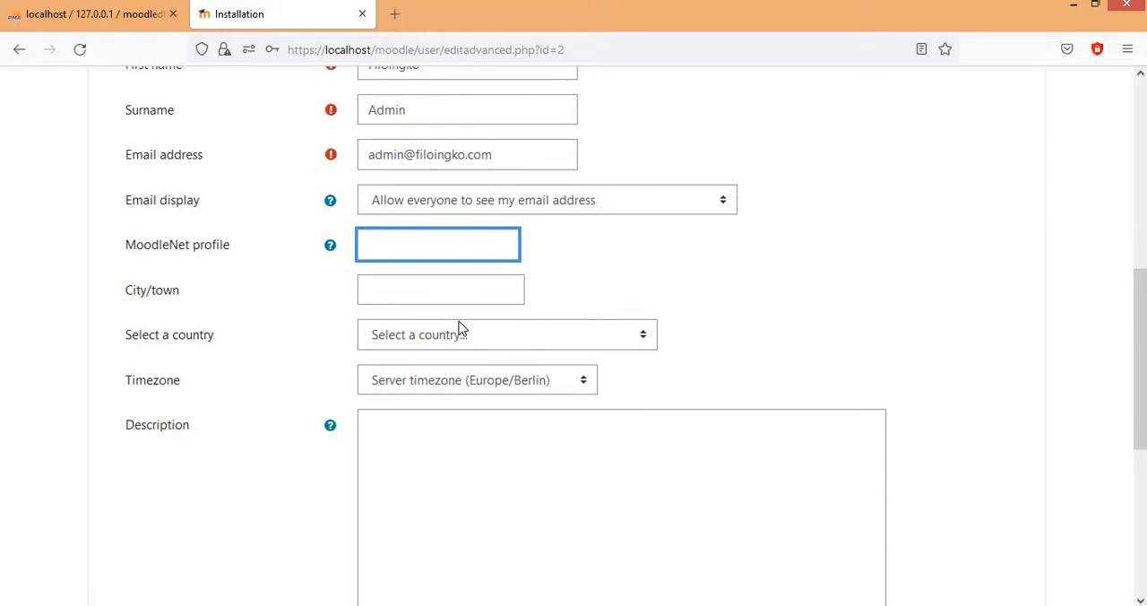
scroll(459, 328, down, 2)
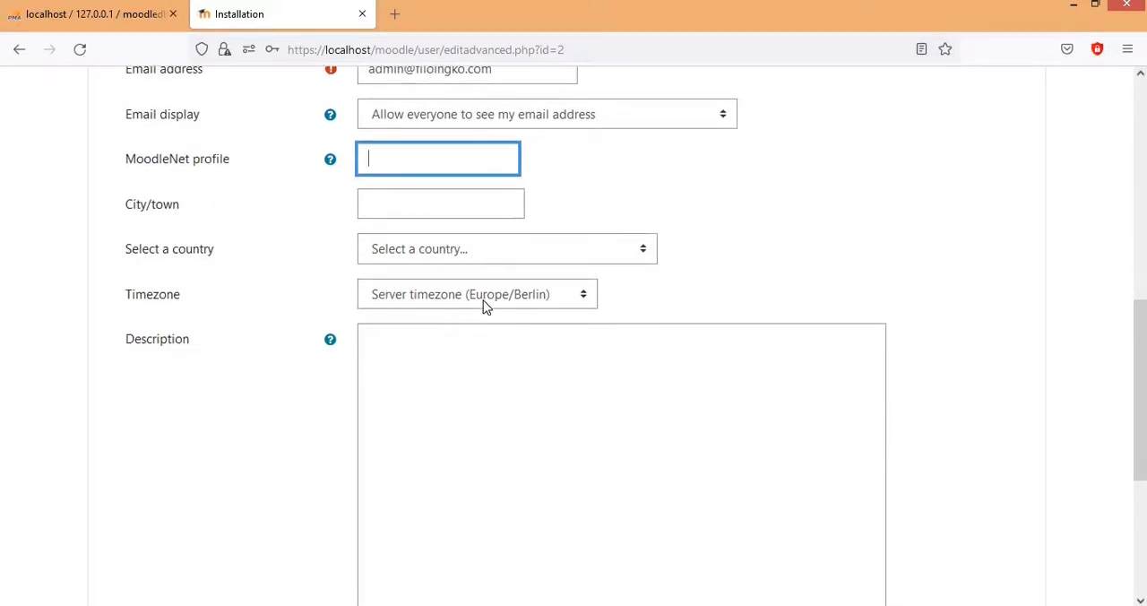
click(543, 297)
scroll(510, 530, up, 20)
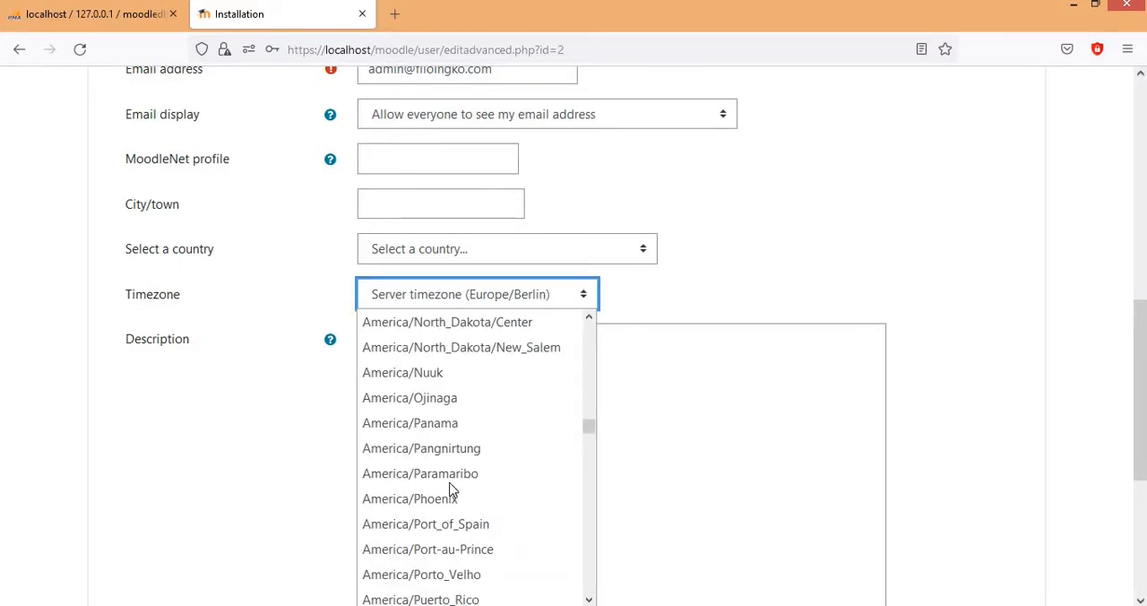
click(464, 506)
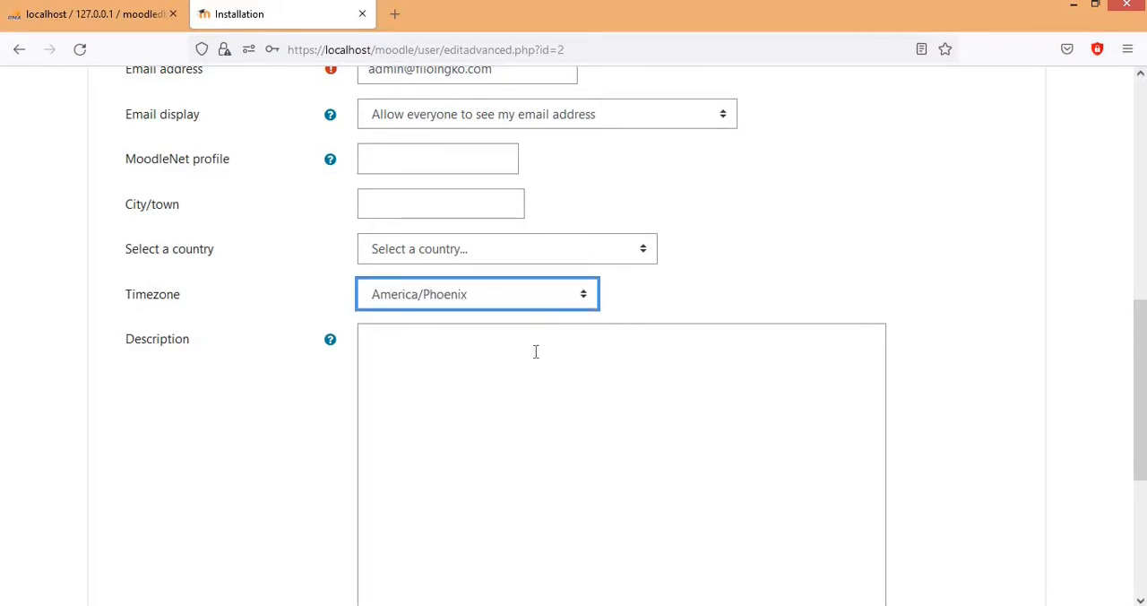
Step: Try to submit the administrator profile with an empty description, and decline saving the login in the browser
click(535, 351)
scroll(536, 352, down, 2)
scroll(535, 351, down, 1)
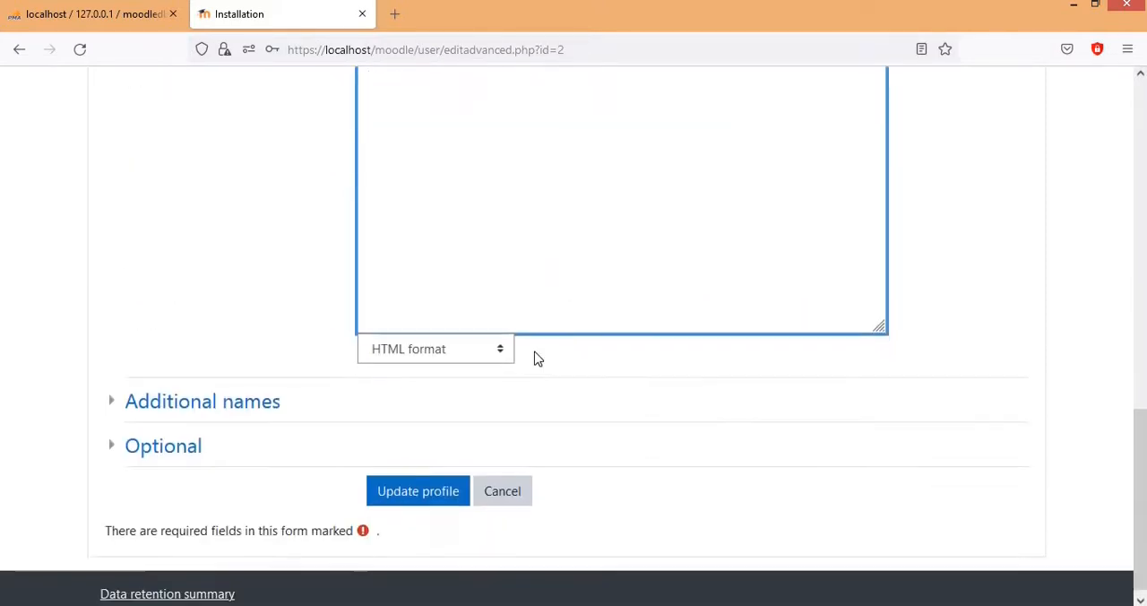
click(425, 487)
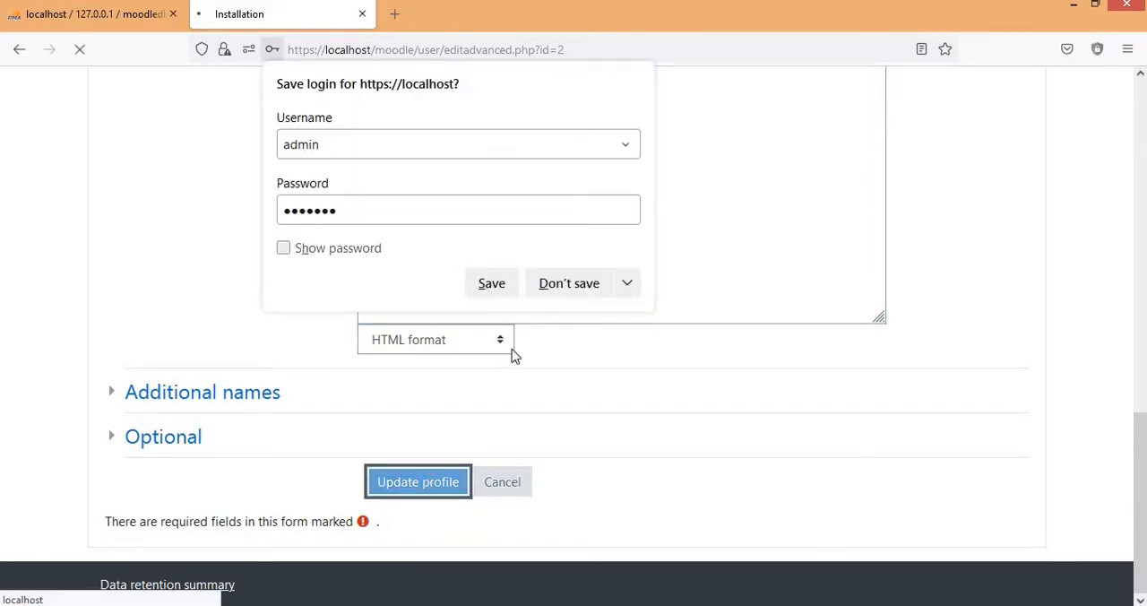
click(578, 290)
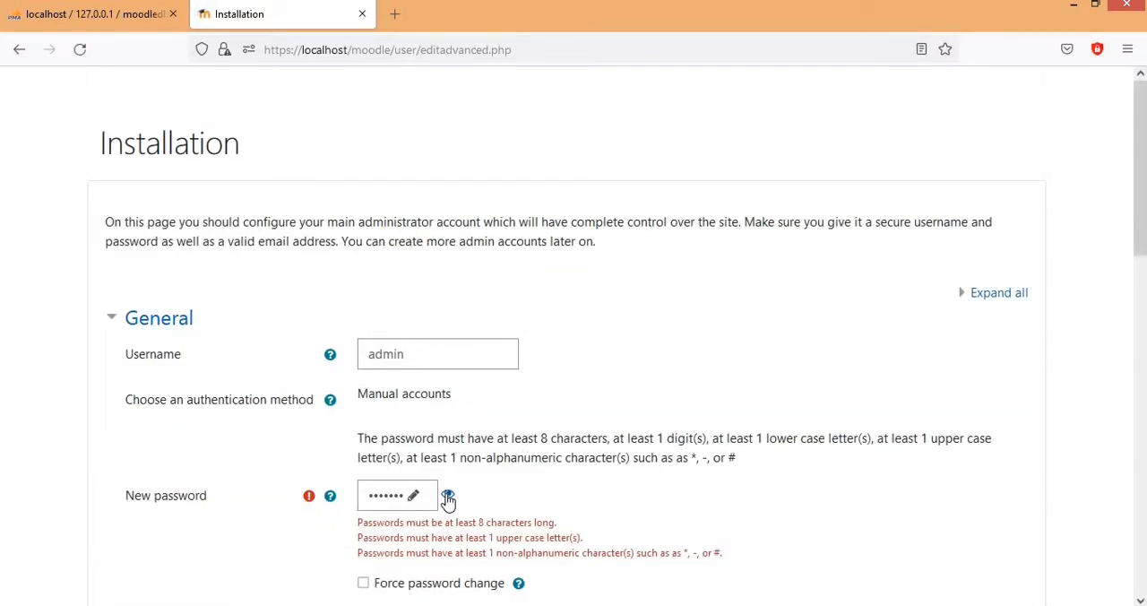
Step: Replace the administrator's new password with one of at least 8 characters including an upper case letter and a non-alphanumeric character
scroll(448, 493, down, 2)
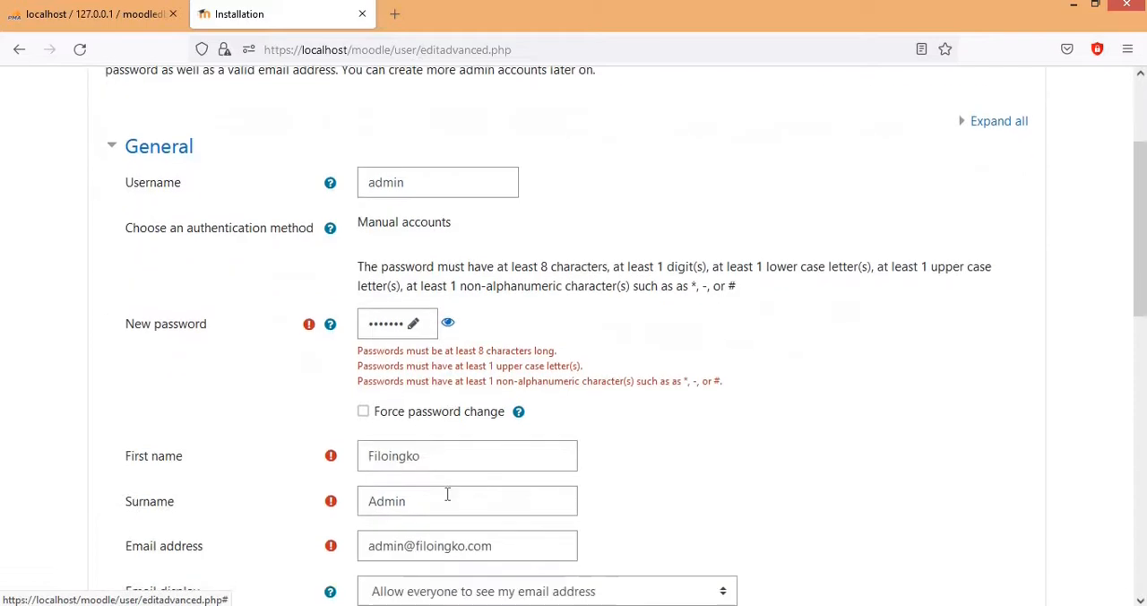
click(413, 328)
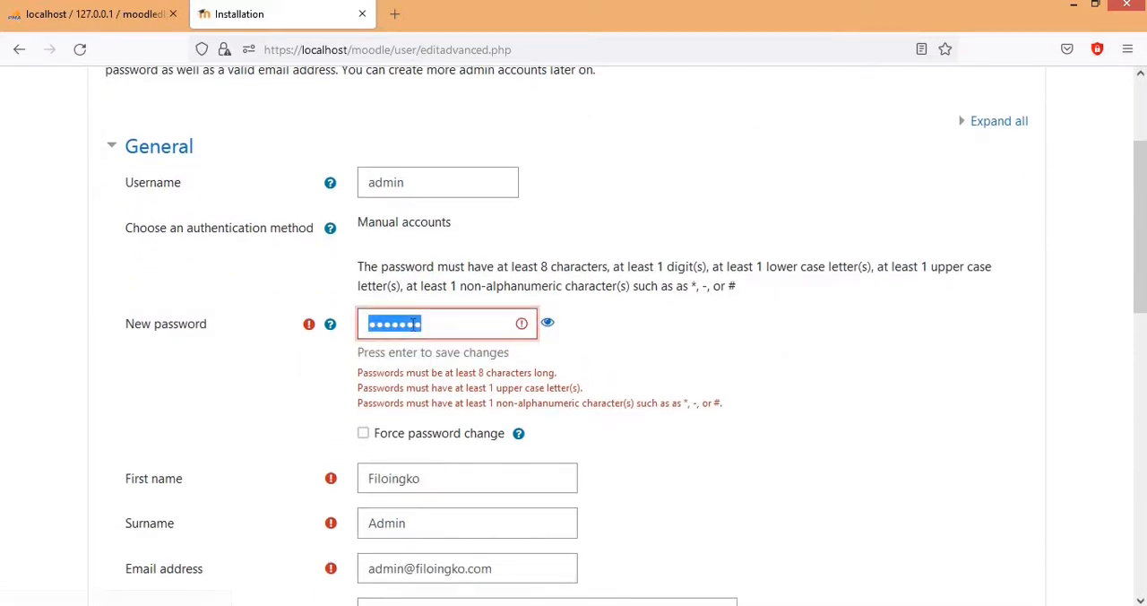
key(BackSpace)
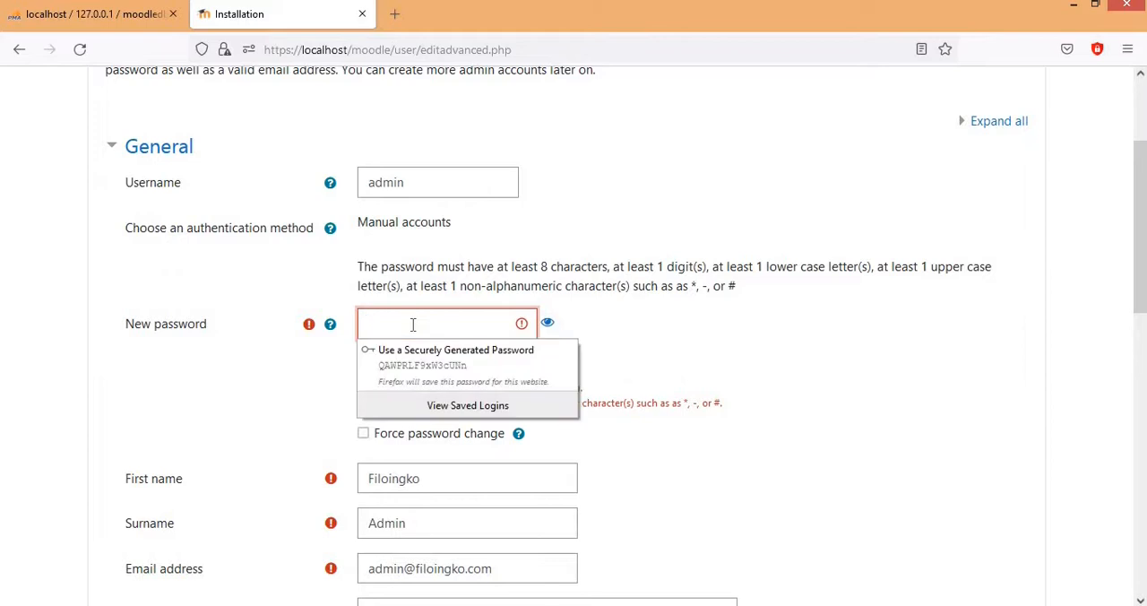
text(•)
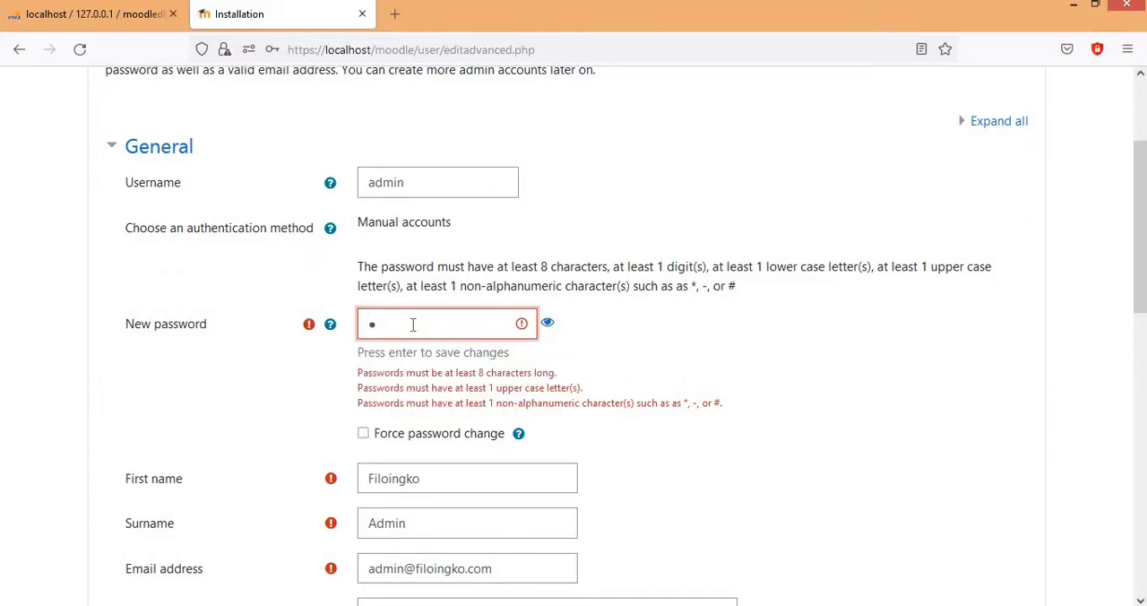
text(••••••••••••)
Step: Update the administrator profile with the new password and decline saving the login in the browser
scroll(412, 325, down, 10)
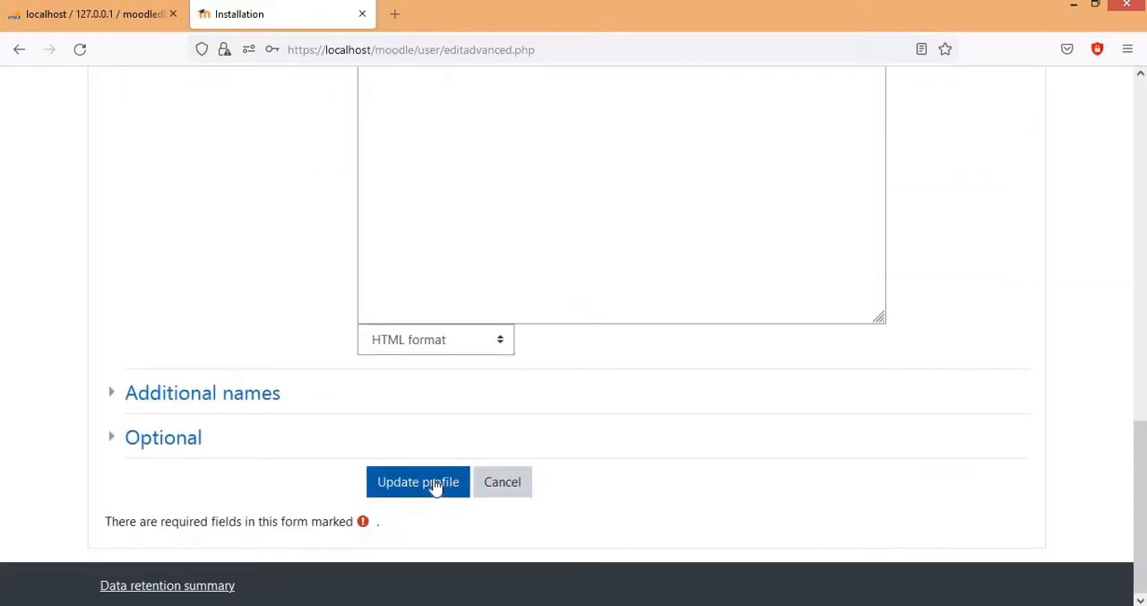
click(435, 484)
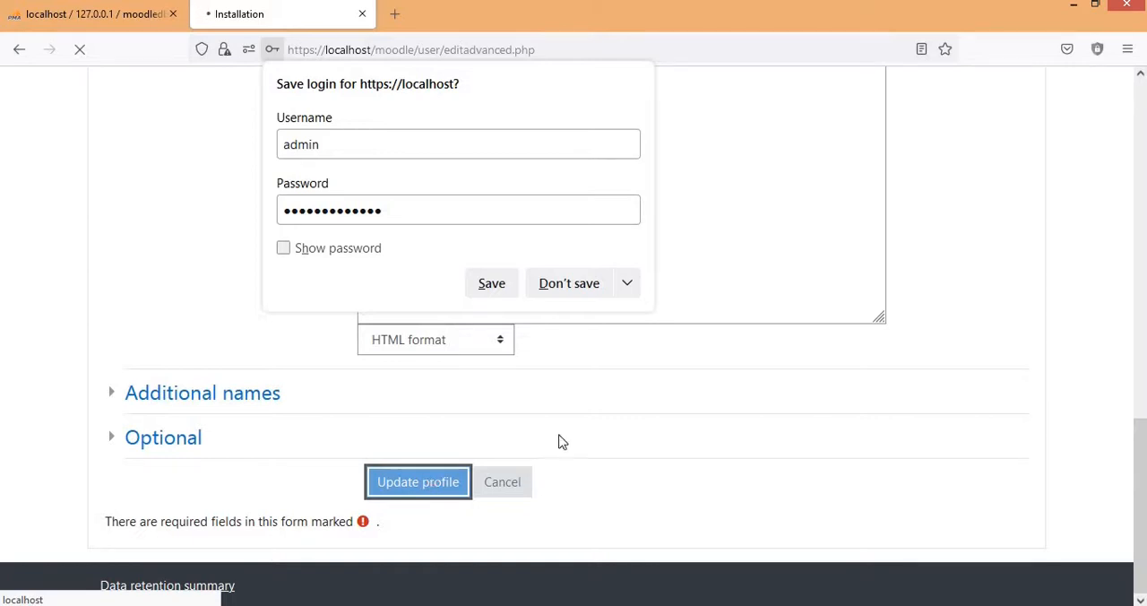
click(567, 283)
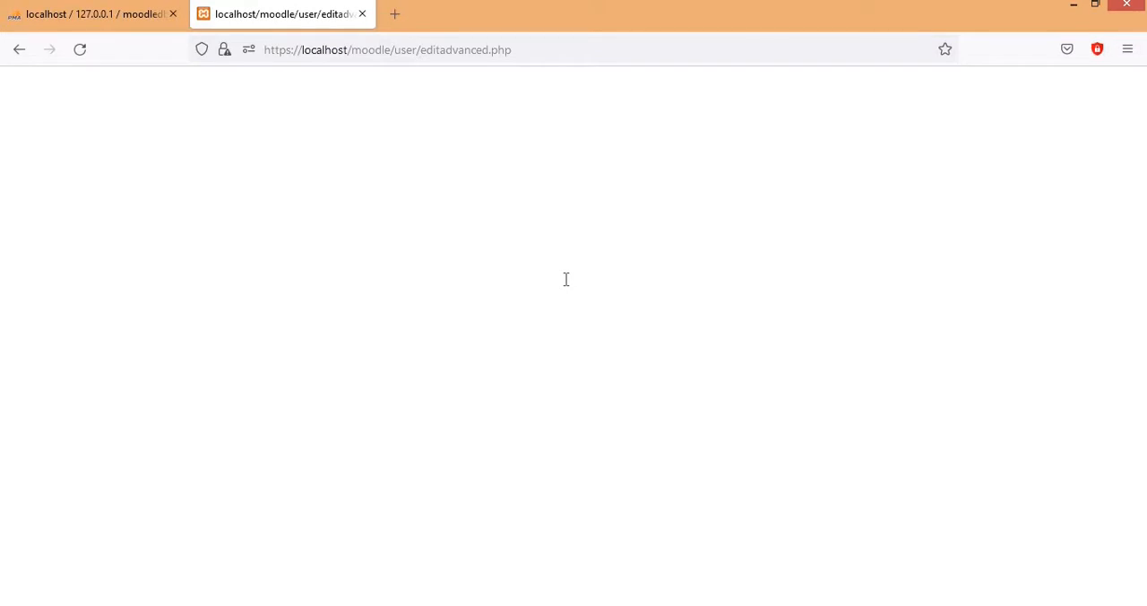
Step: Reload the blank editadvanced.php page by resending the form data, and reopen its address to load the Edit profile page
click(80, 49)
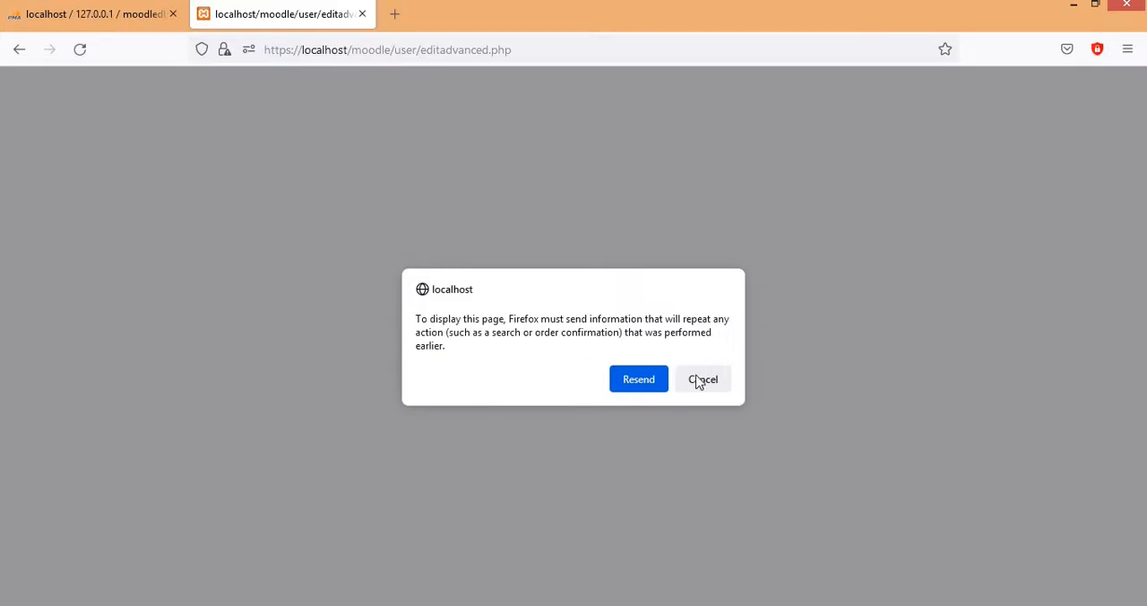
click(640, 384)
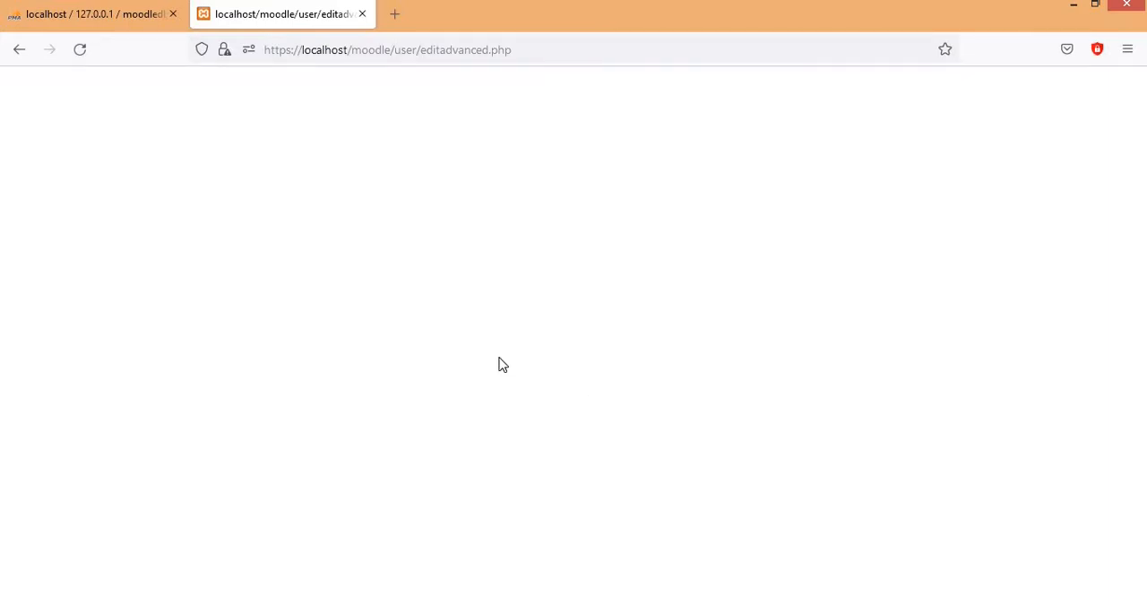
click(517, 51)
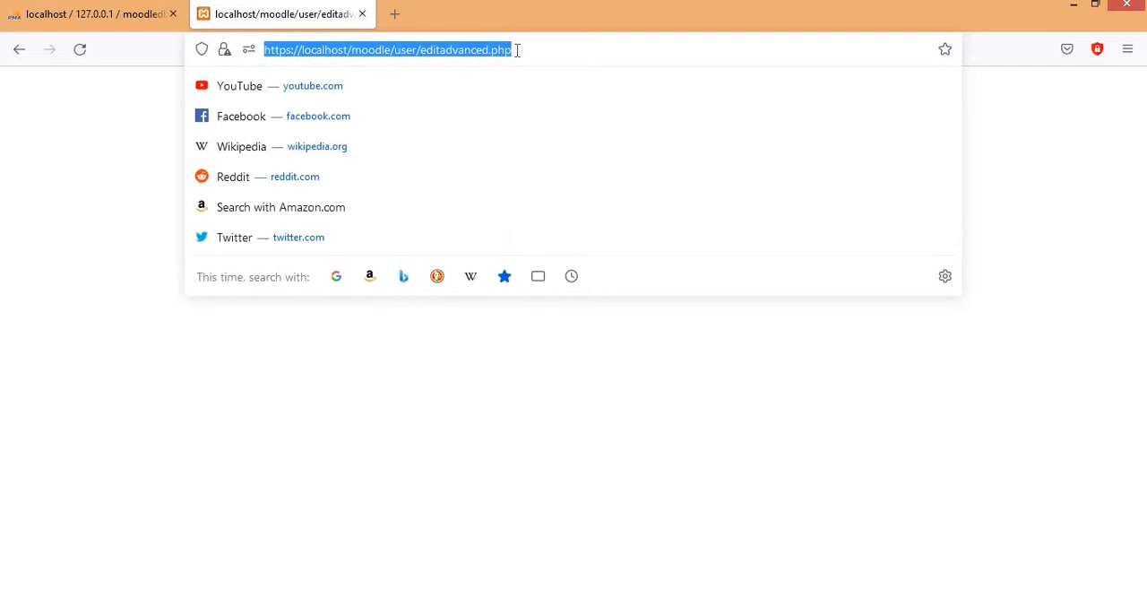
key(Return)
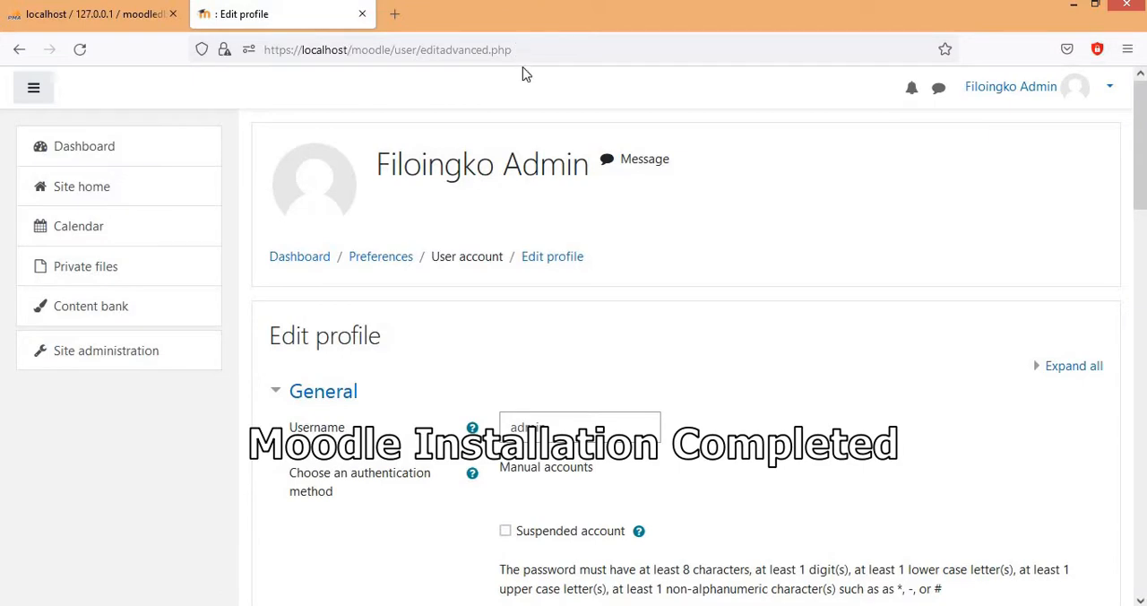
scroll(596, 293, down, 3)
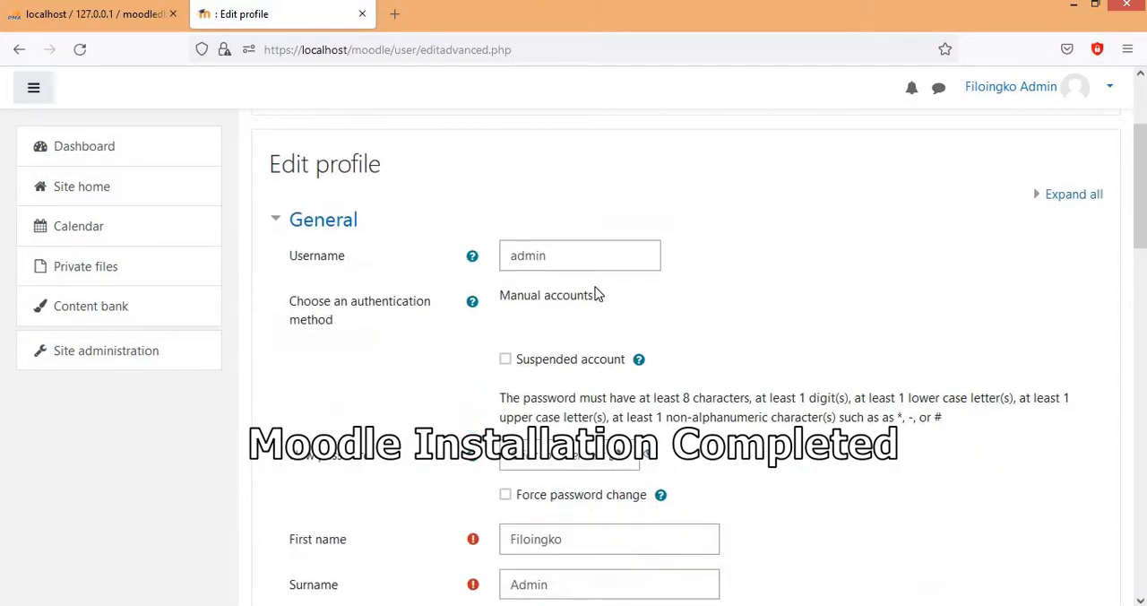